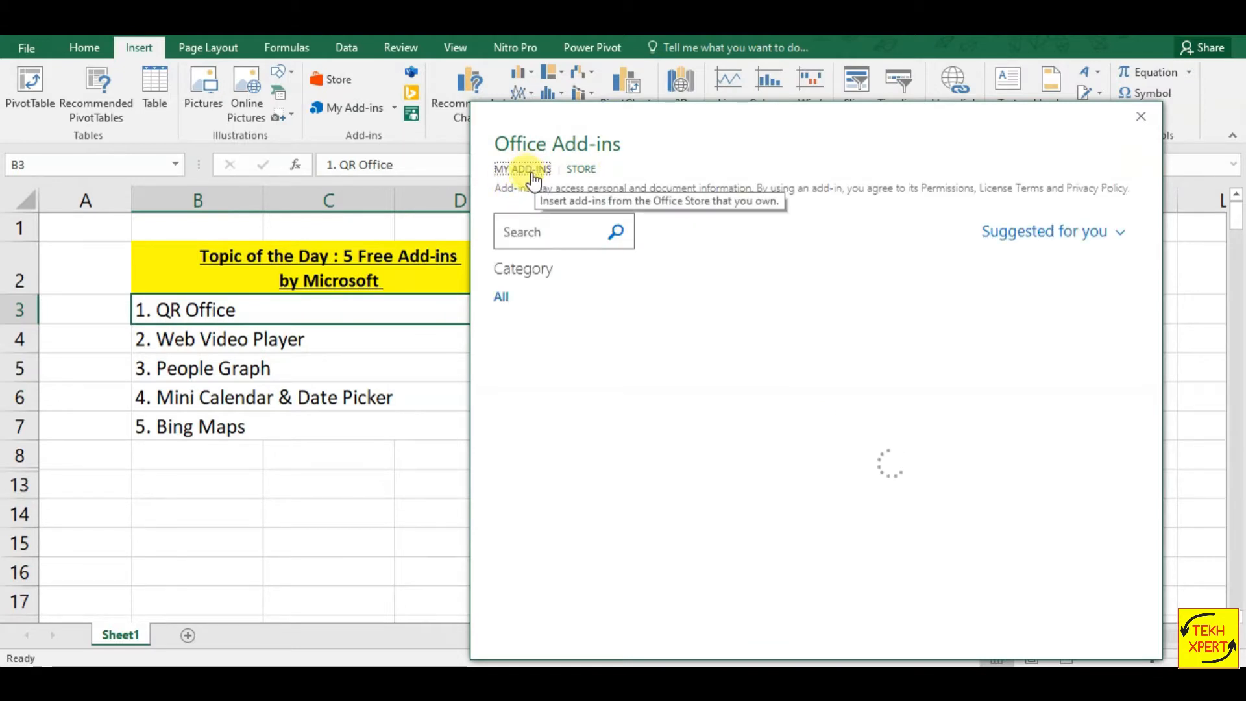
# Remove the People Graph, QR4Office and Web Video Player add-ins from the list of owned add-ins.
pyautogui.click(531, 170)
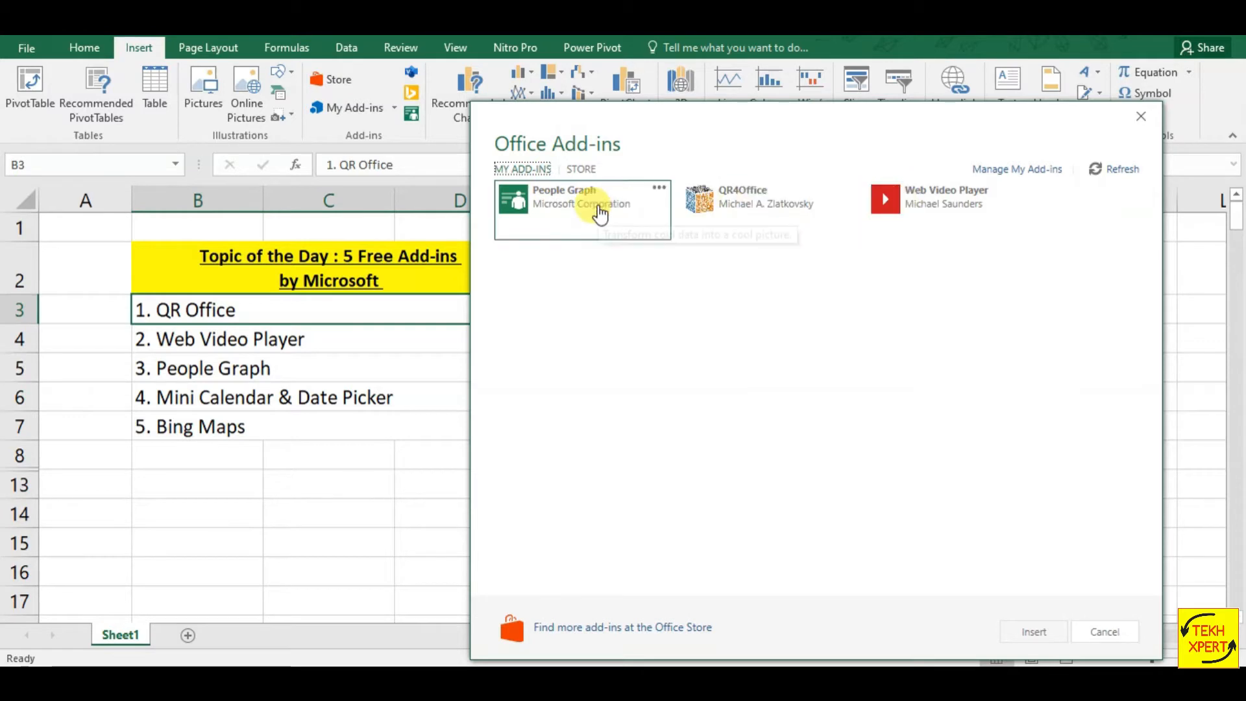
pyautogui.click(659, 189)
pyautogui.click(665, 227)
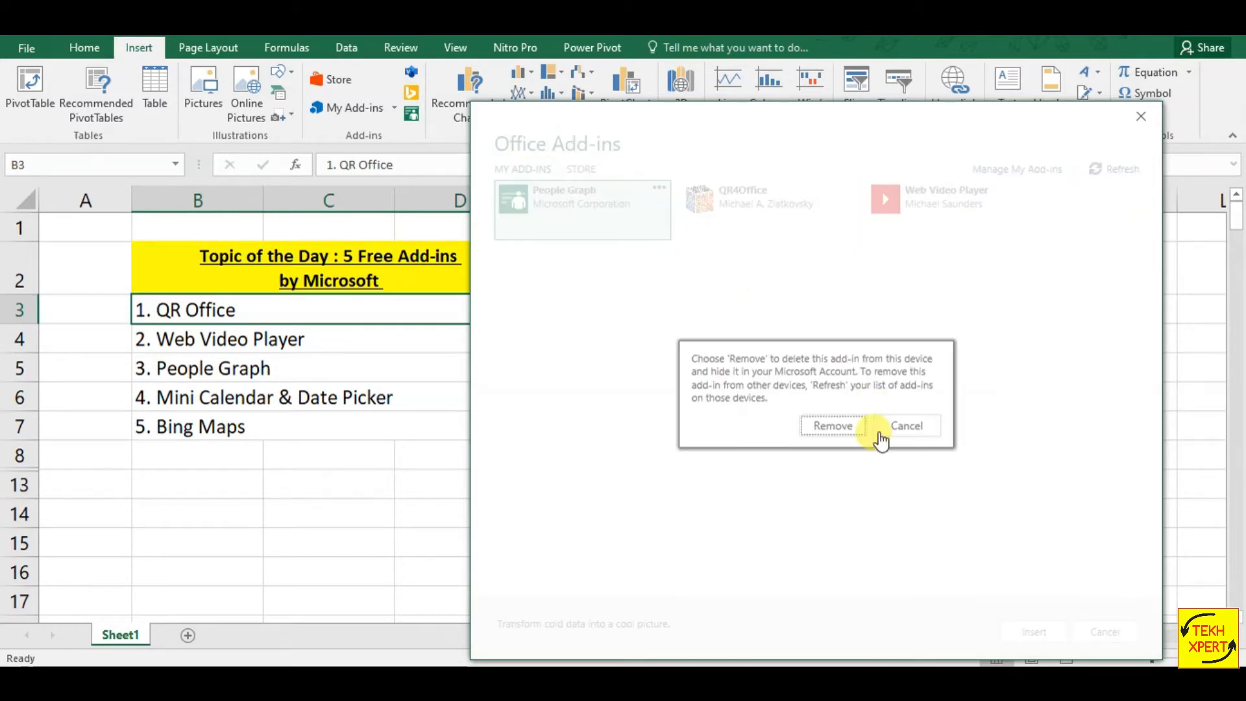
pyautogui.click(845, 425)
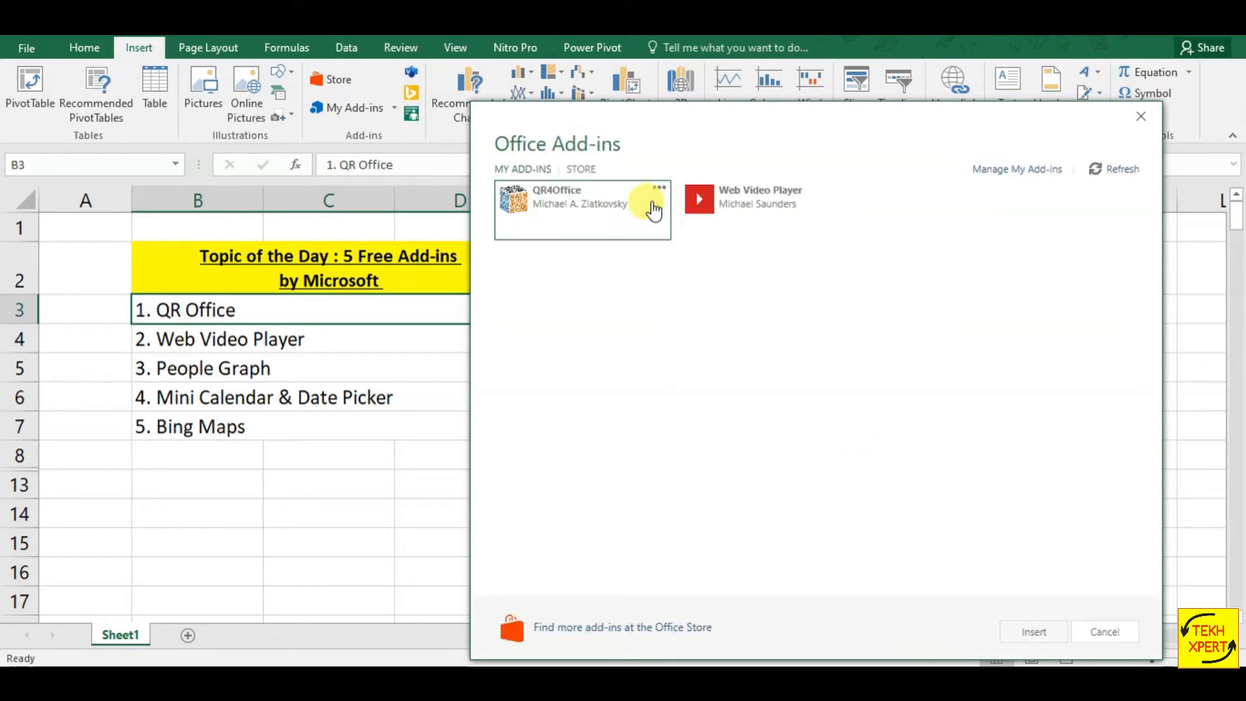
pyautogui.click(659, 188)
pyautogui.click(681, 235)
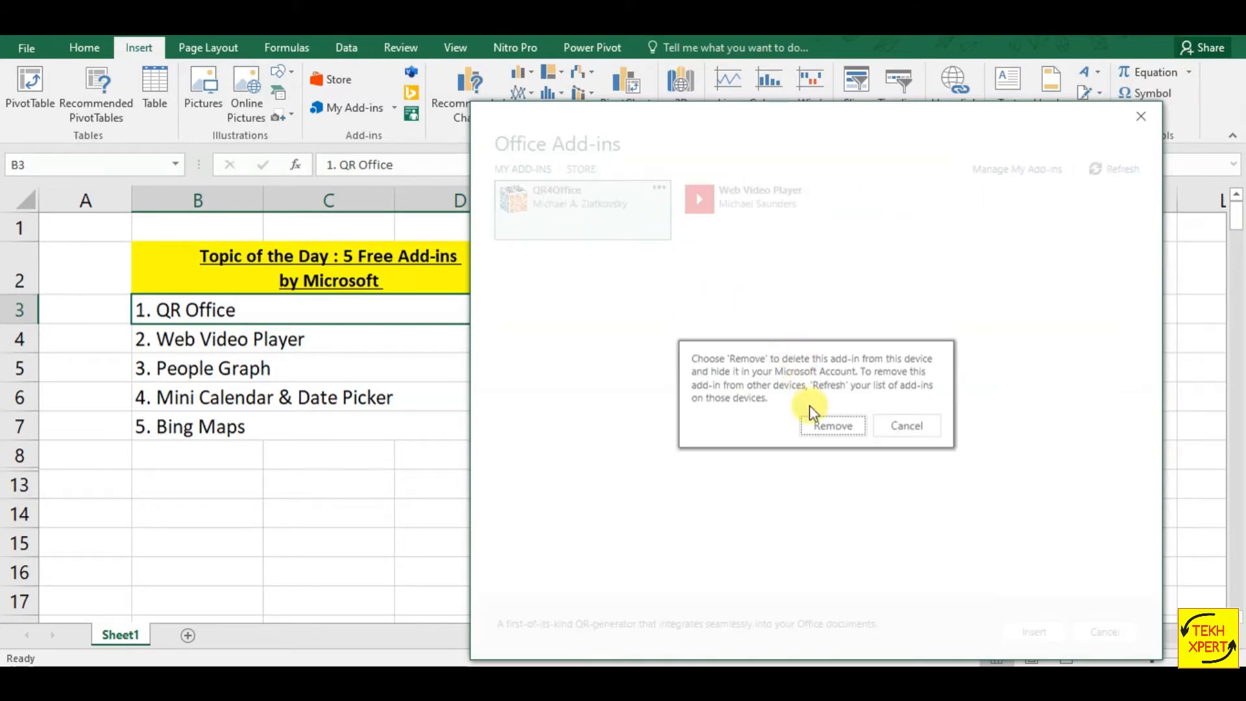
pyautogui.click(821, 423)
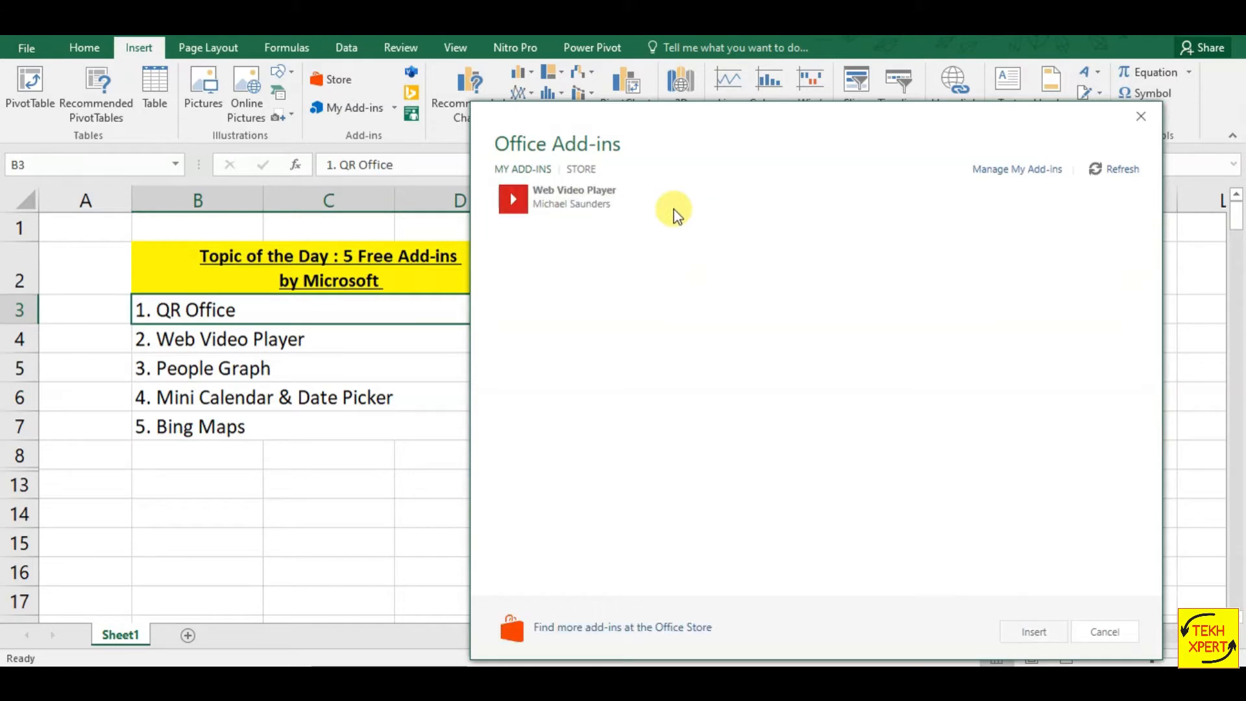
pyautogui.click(658, 188)
pyautogui.click(675, 235)
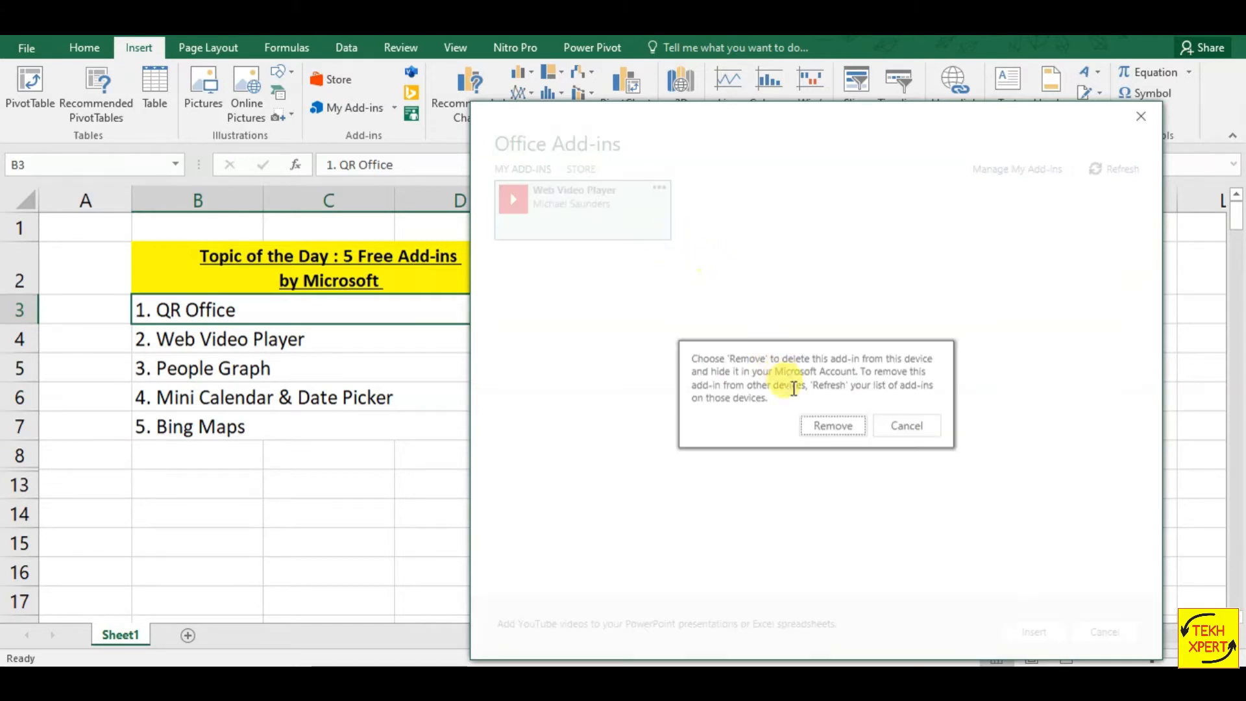
pyautogui.click(825, 424)
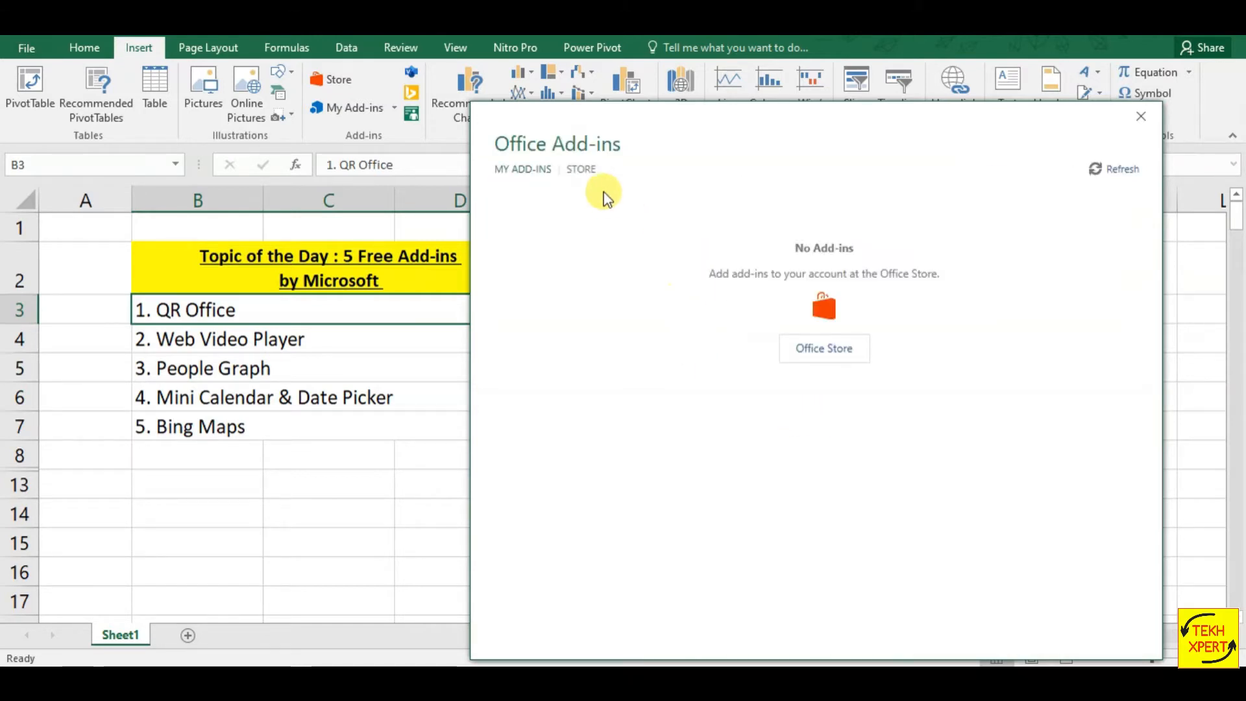
# Search the Office add-in store for QROffice and add QR4Office, accepting its license terms.
pyautogui.click(586, 173)
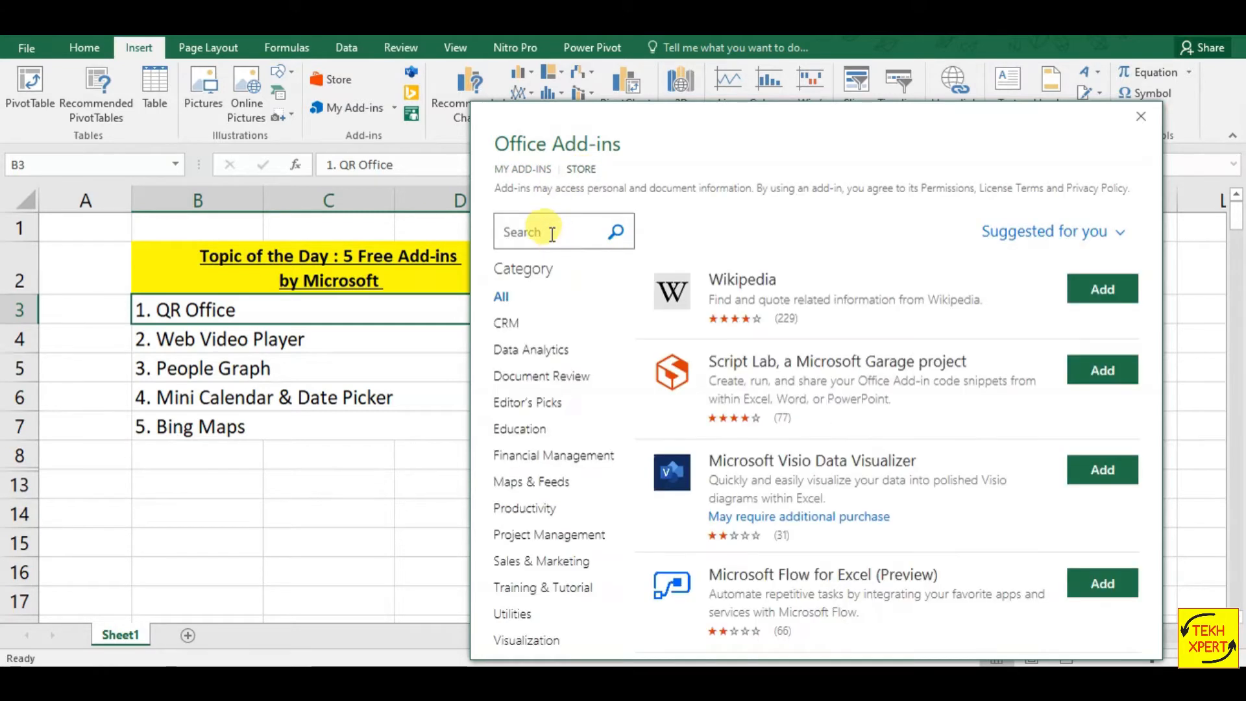
pyautogui.click(551, 234)
pyautogui.write('QROffice')
pyautogui.press('Return')
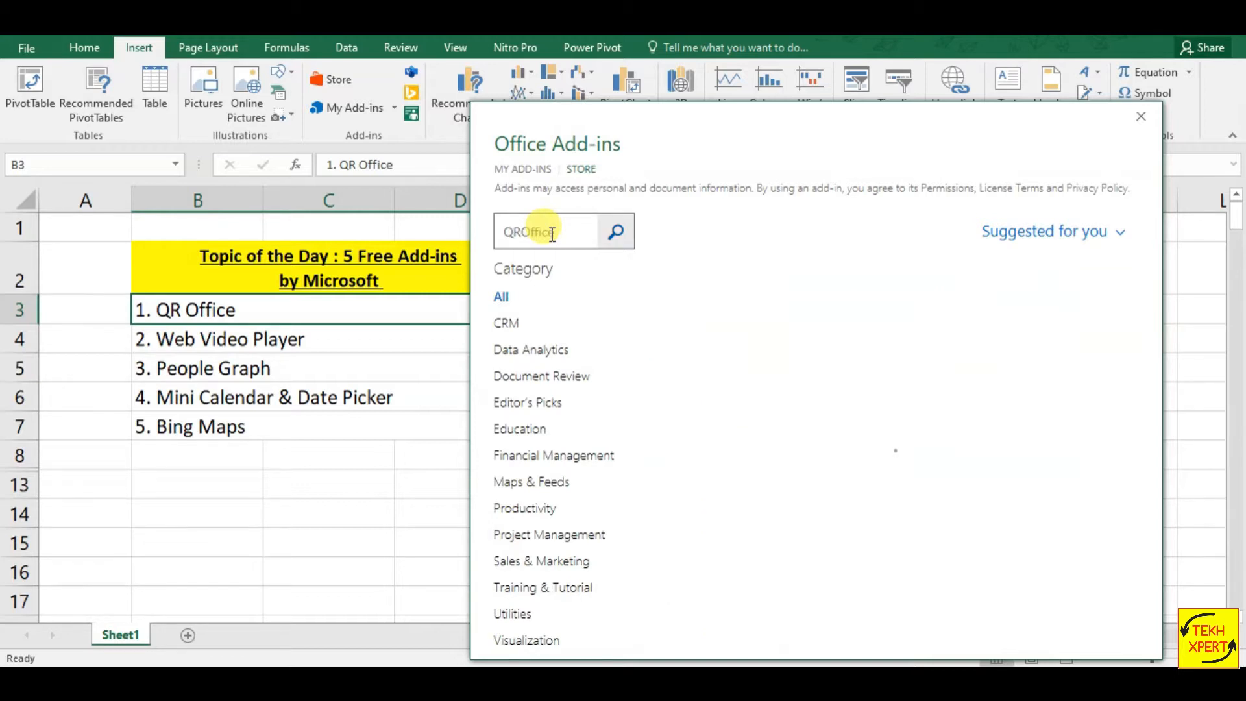
pyautogui.click(1104, 292)
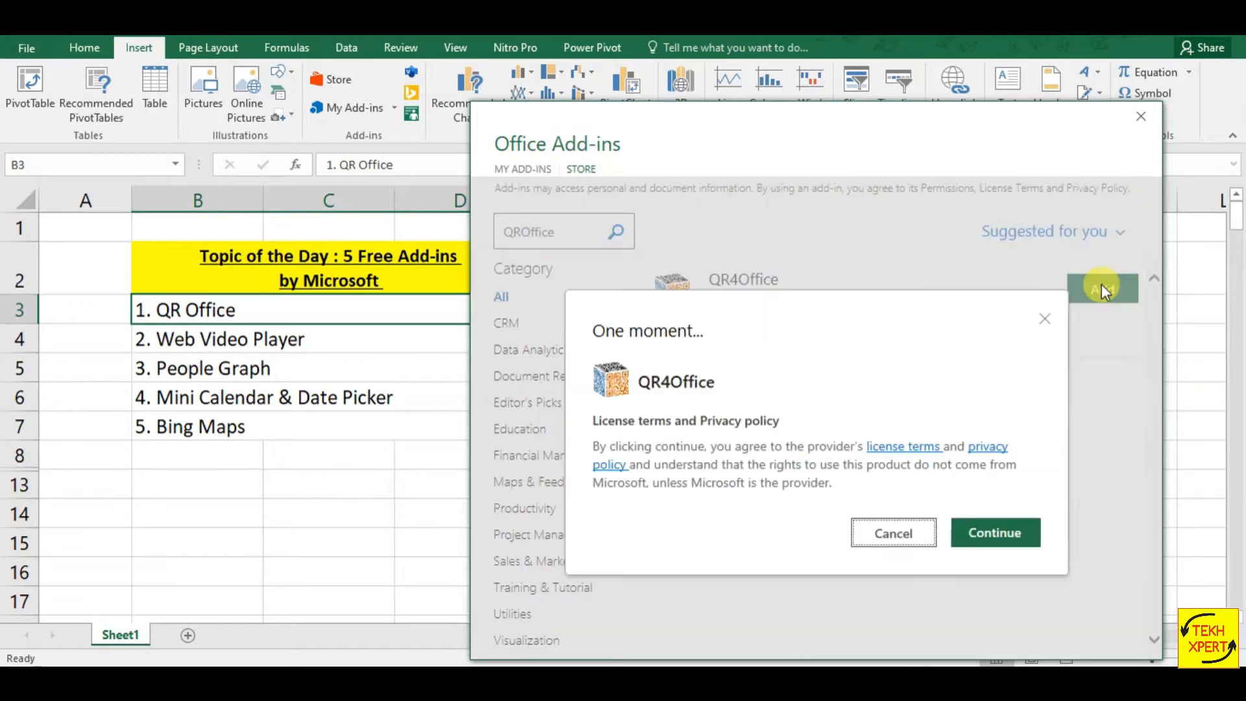
pyautogui.click(979, 536)
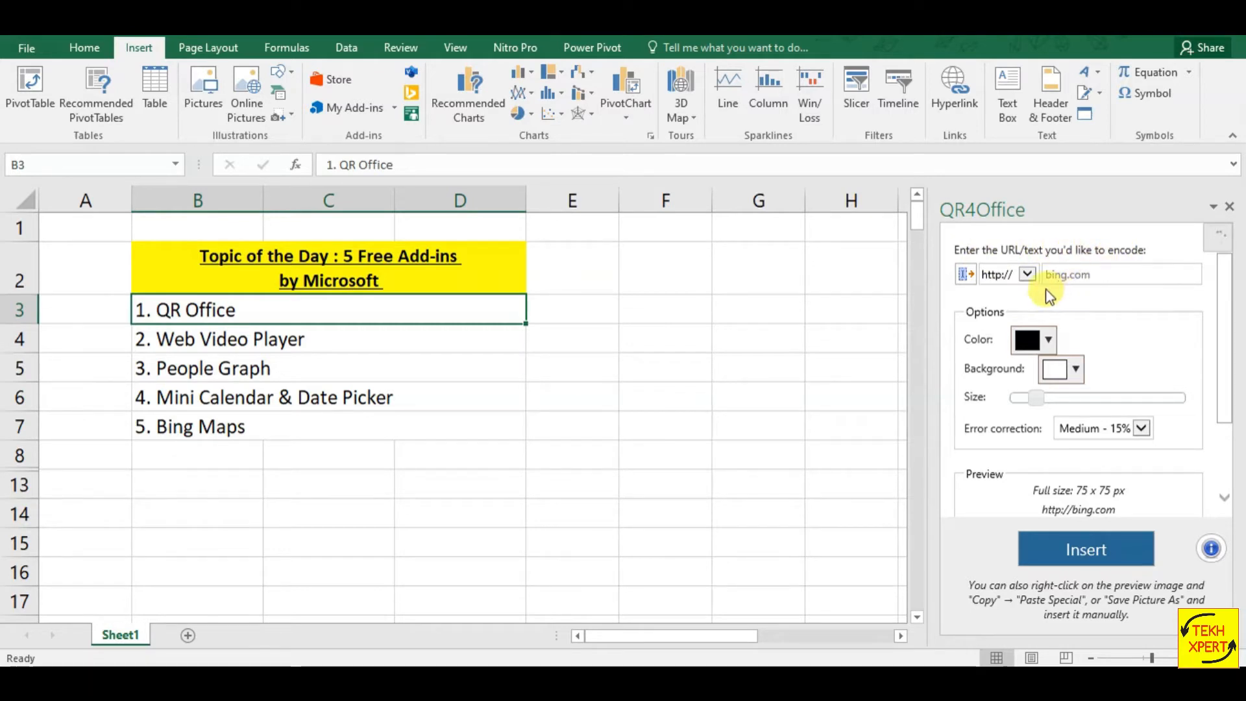
pyautogui.click(1092, 274)
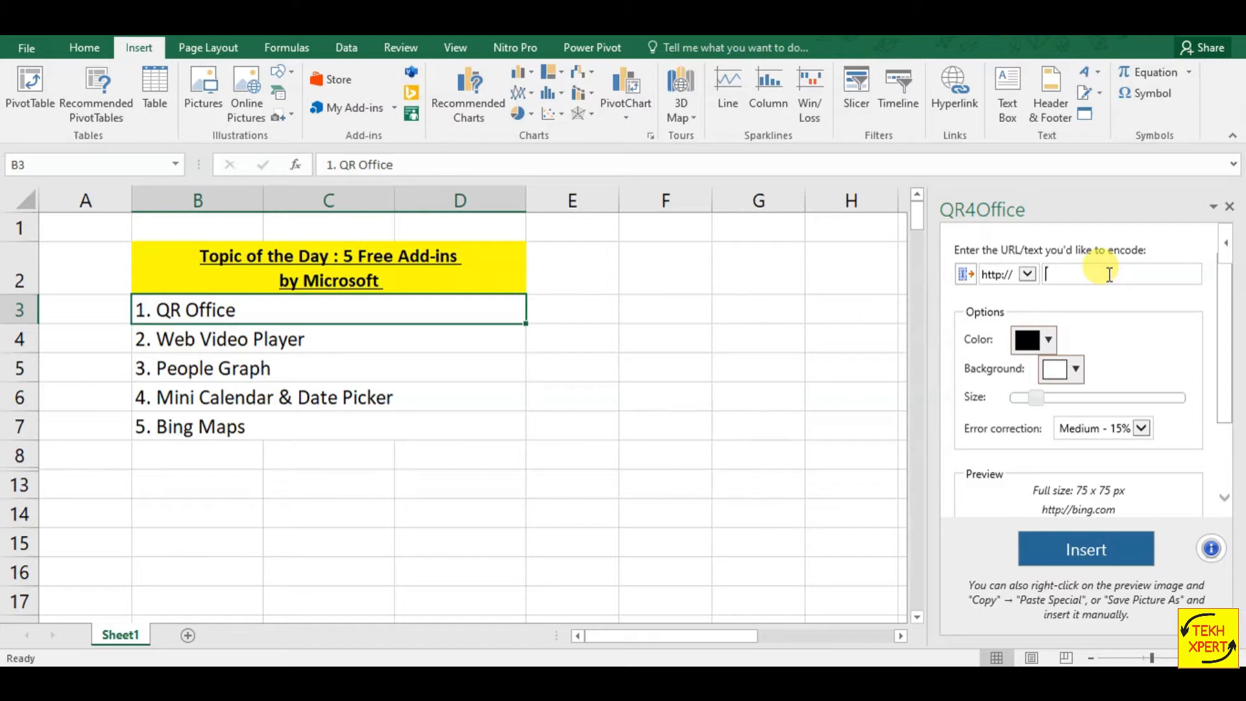
pyautogui.click(1028, 273)
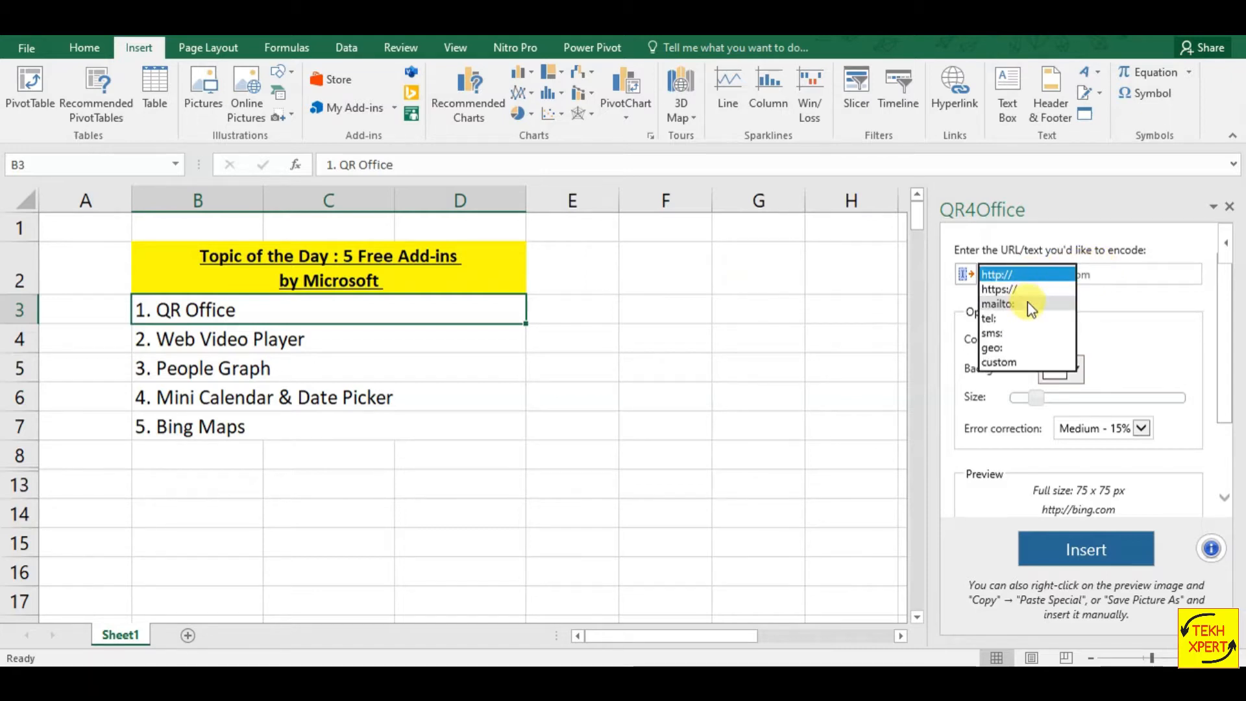
pyautogui.click(1025, 290)
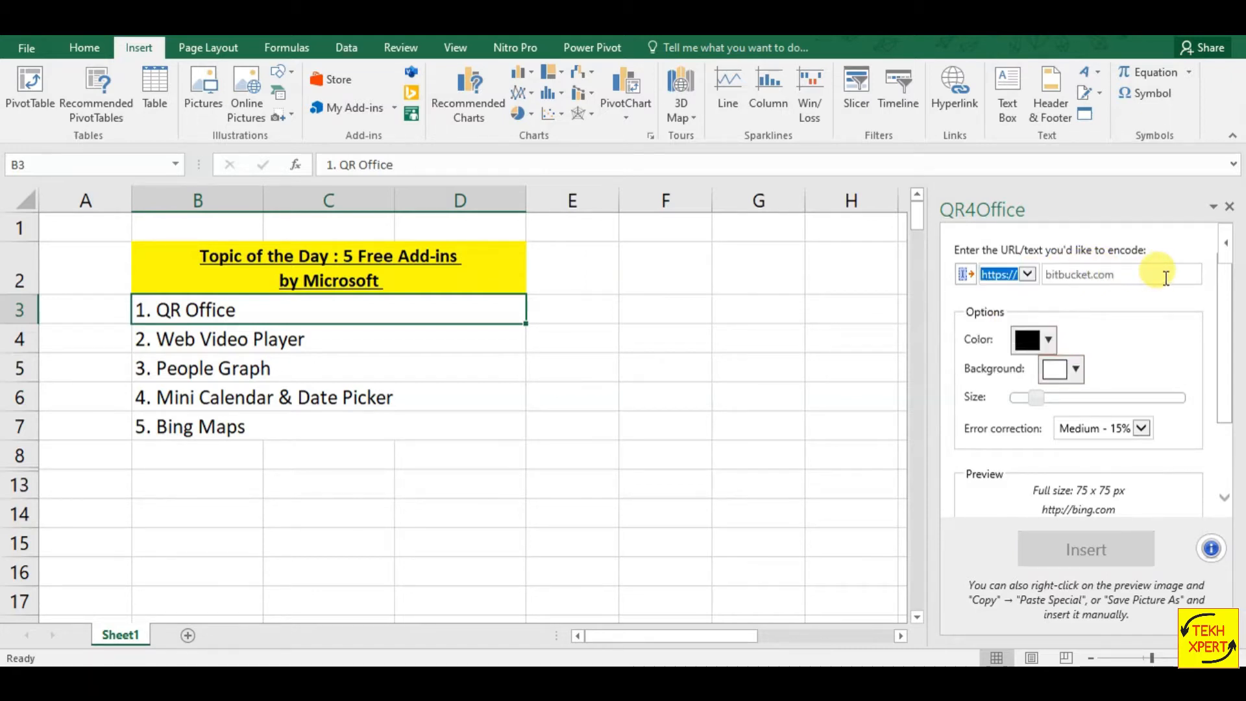
pyautogui.click(1090, 273)
pyautogui.write('ww')
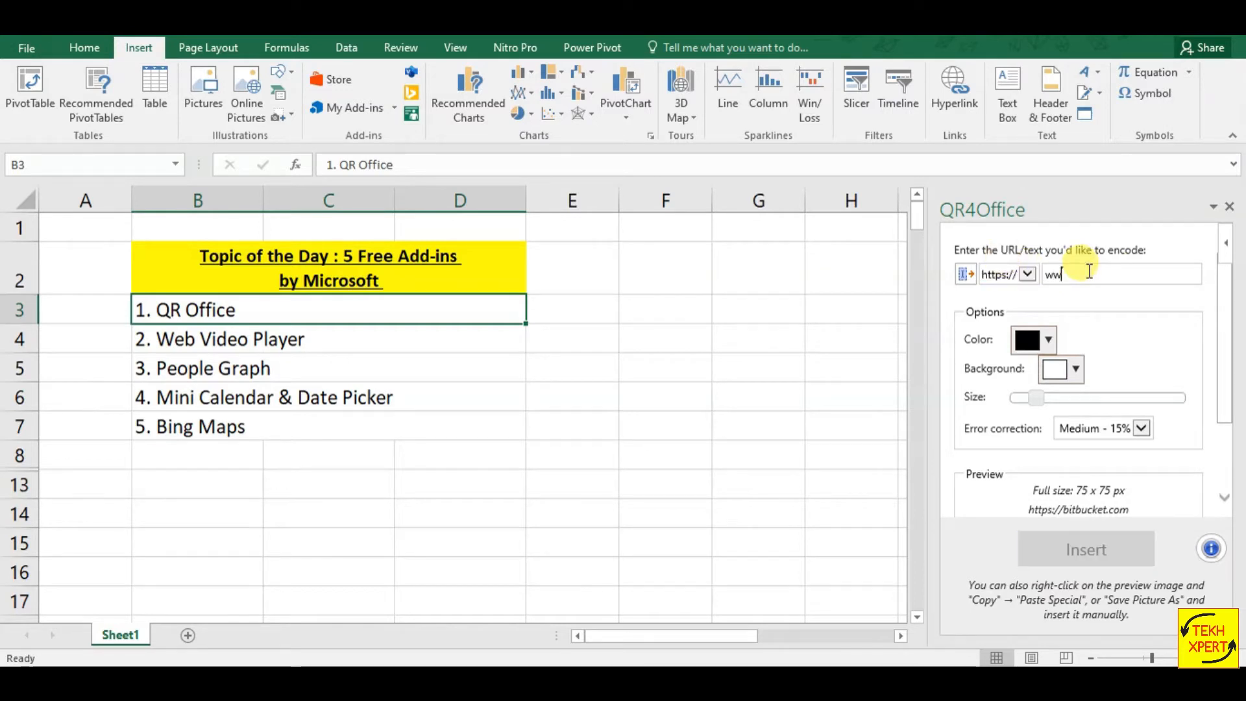
pyautogui.write('w.youtube.com/TekhX')
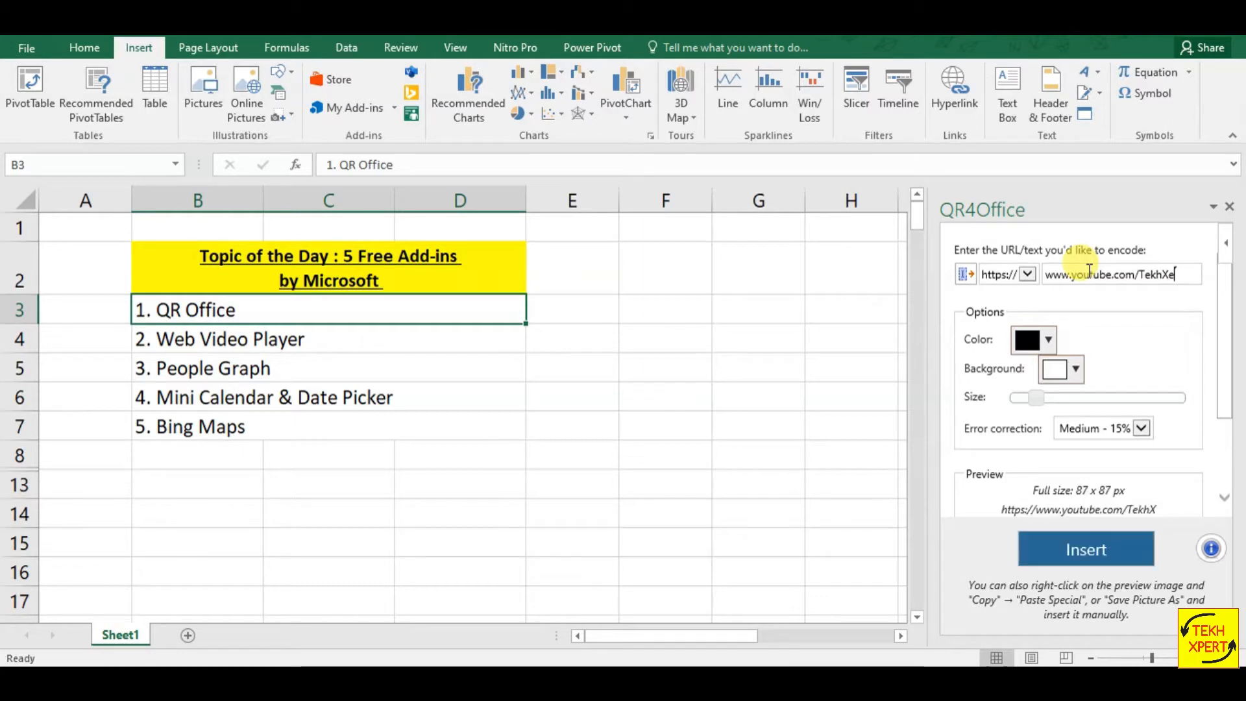
pyautogui.write('pert')
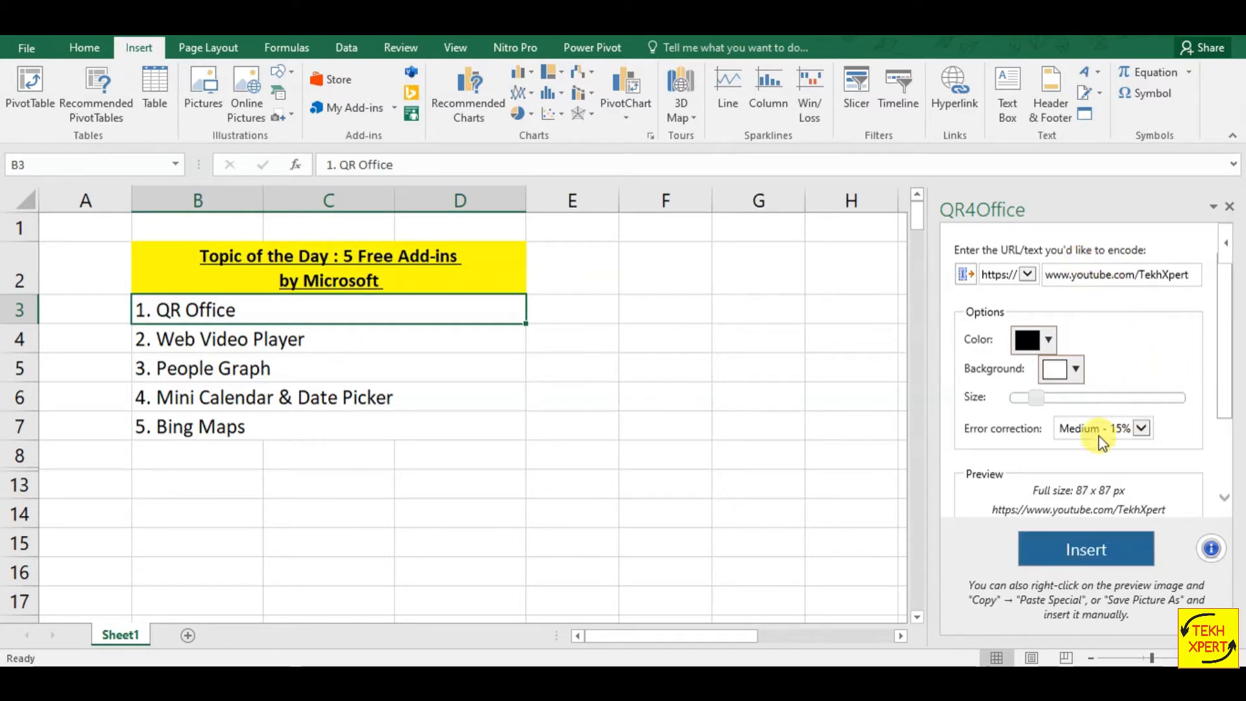
# Insert the QR code at cell E6 and reposition the image beside the add-ins list.
pyautogui.click(549, 344)
pyautogui.click(628, 406)
pyautogui.click(584, 399)
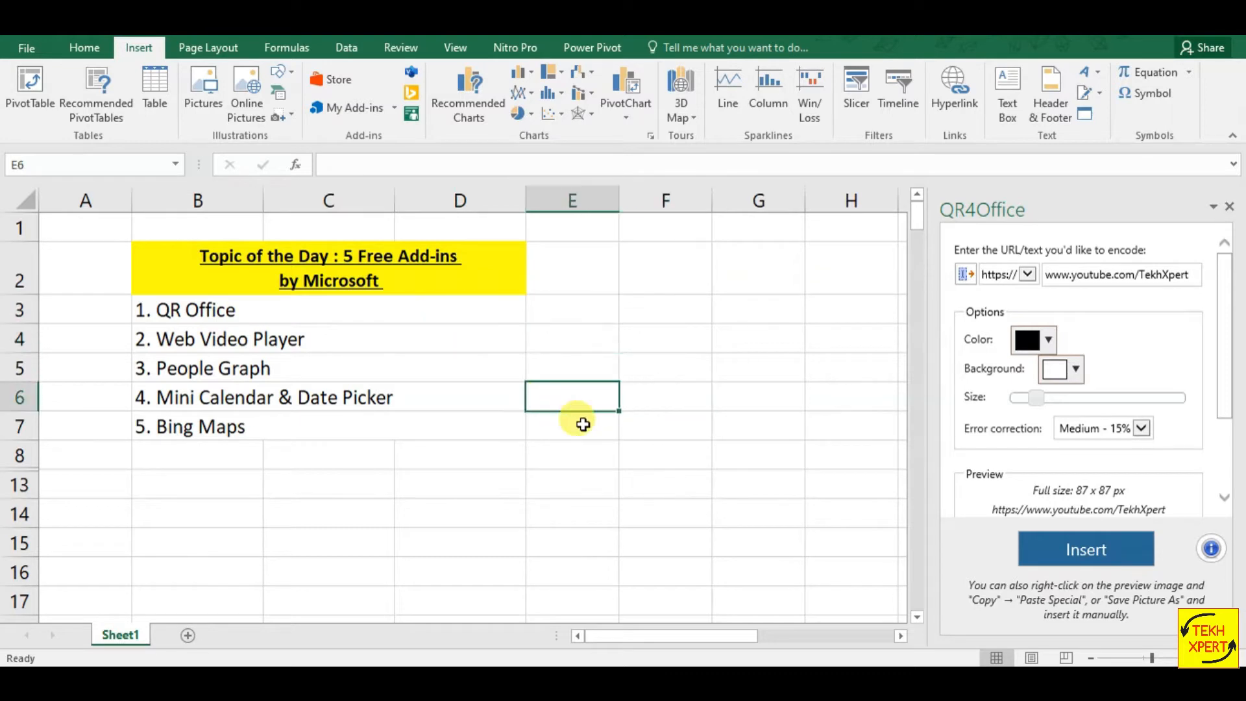
pyautogui.click(1101, 559)
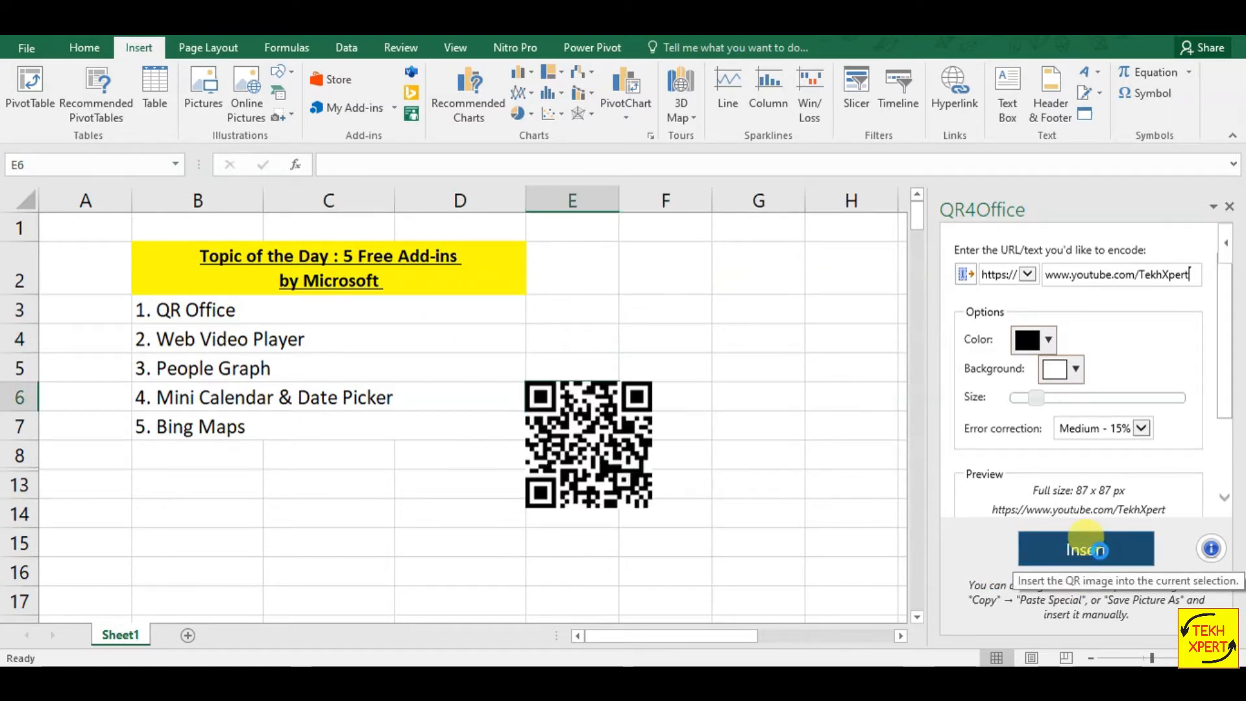
pyautogui.moveTo(625, 479); pyautogui.dragTo(679, 343)
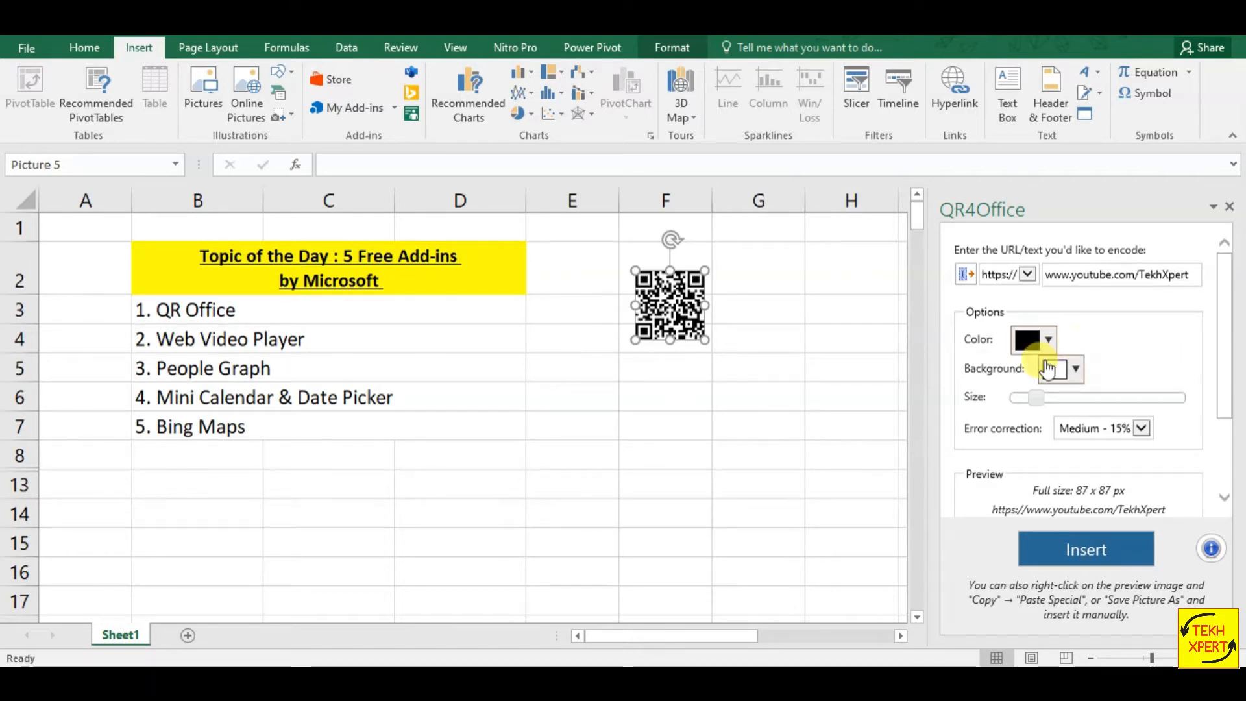
pyautogui.moveTo(663, 314); pyautogui.dragTo(592, 389)
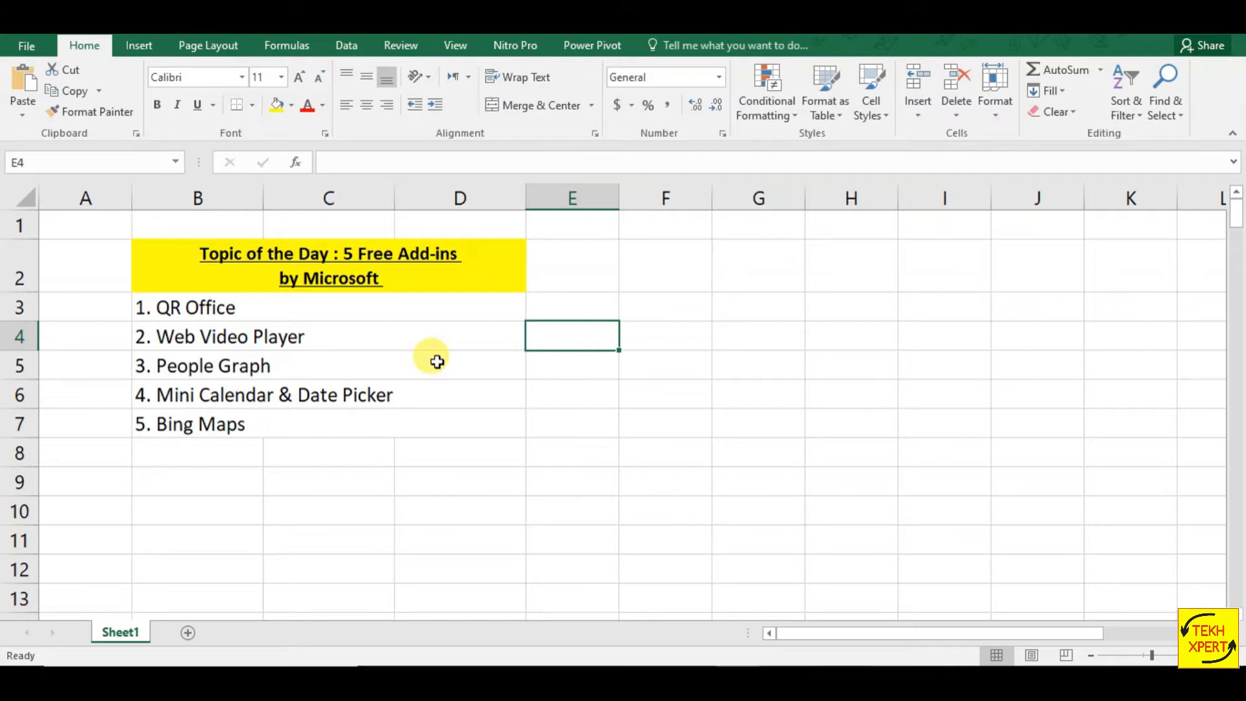
# Search the Office add-in store for Web Video and add Web Video Player, accepting its license terms.
pyautogui.click(129, 58)
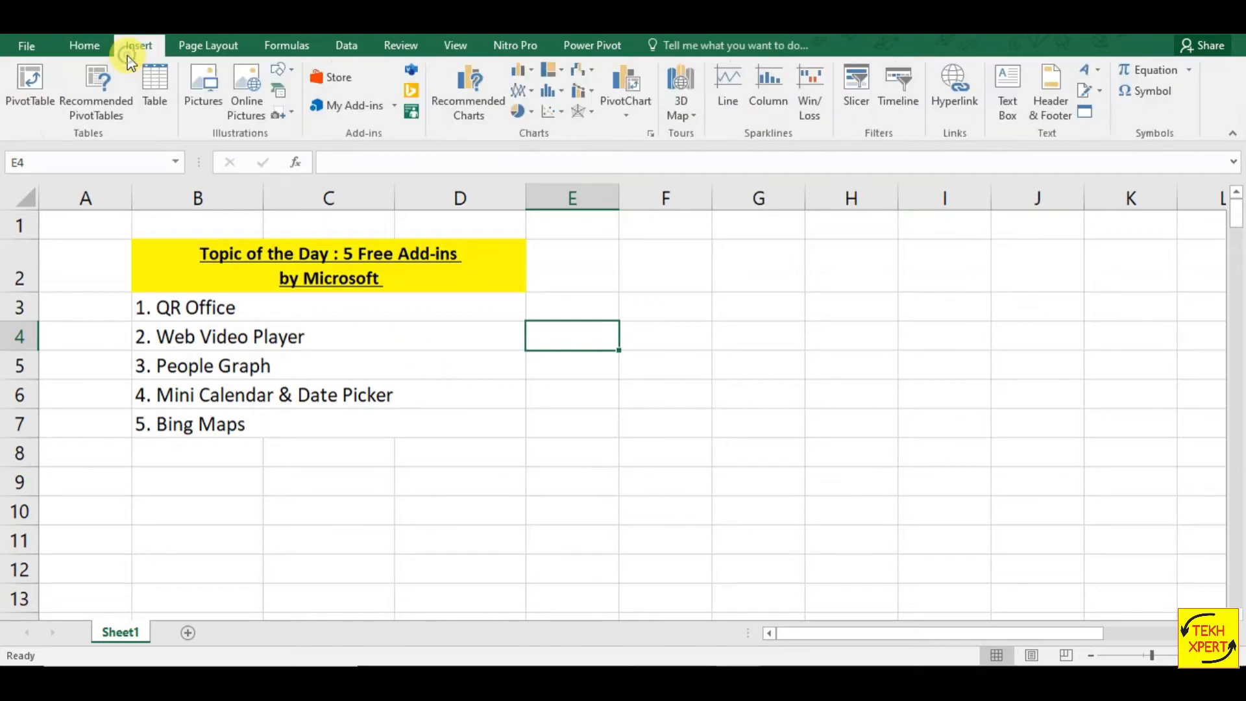
pyautogui.click(340, 79)
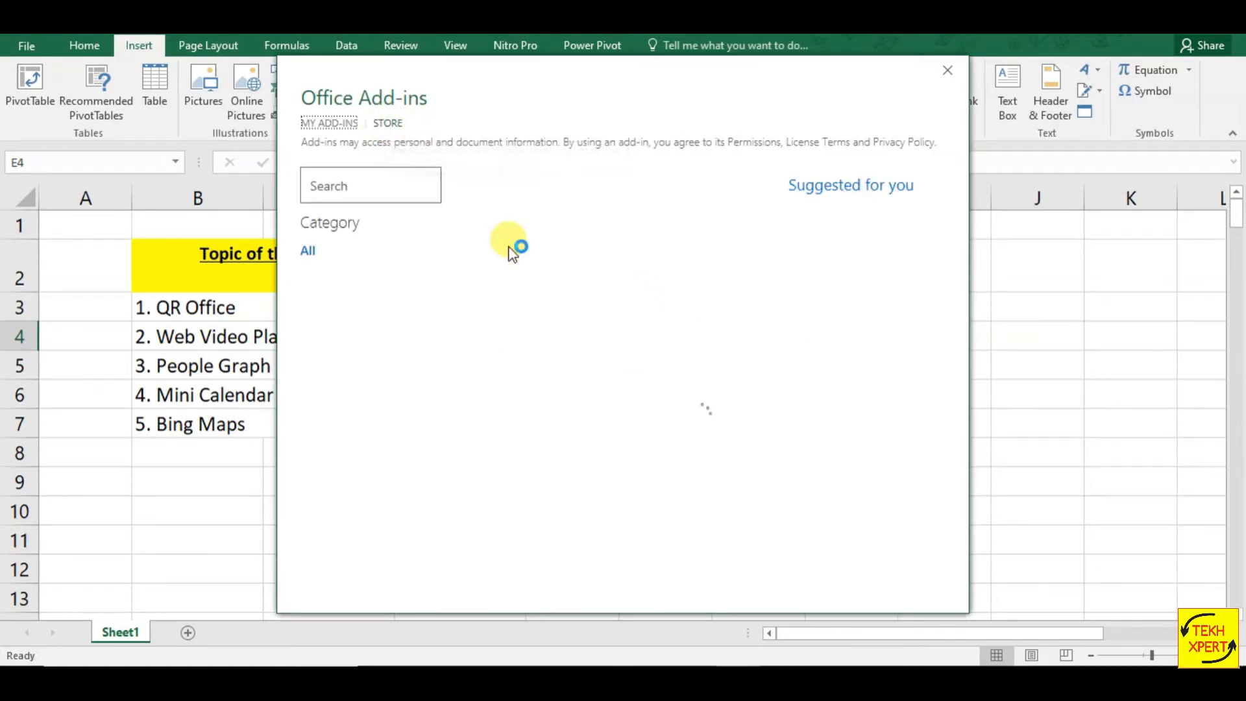
pyautogui.click(394, 180)
pyautogui.write('Web Vid')
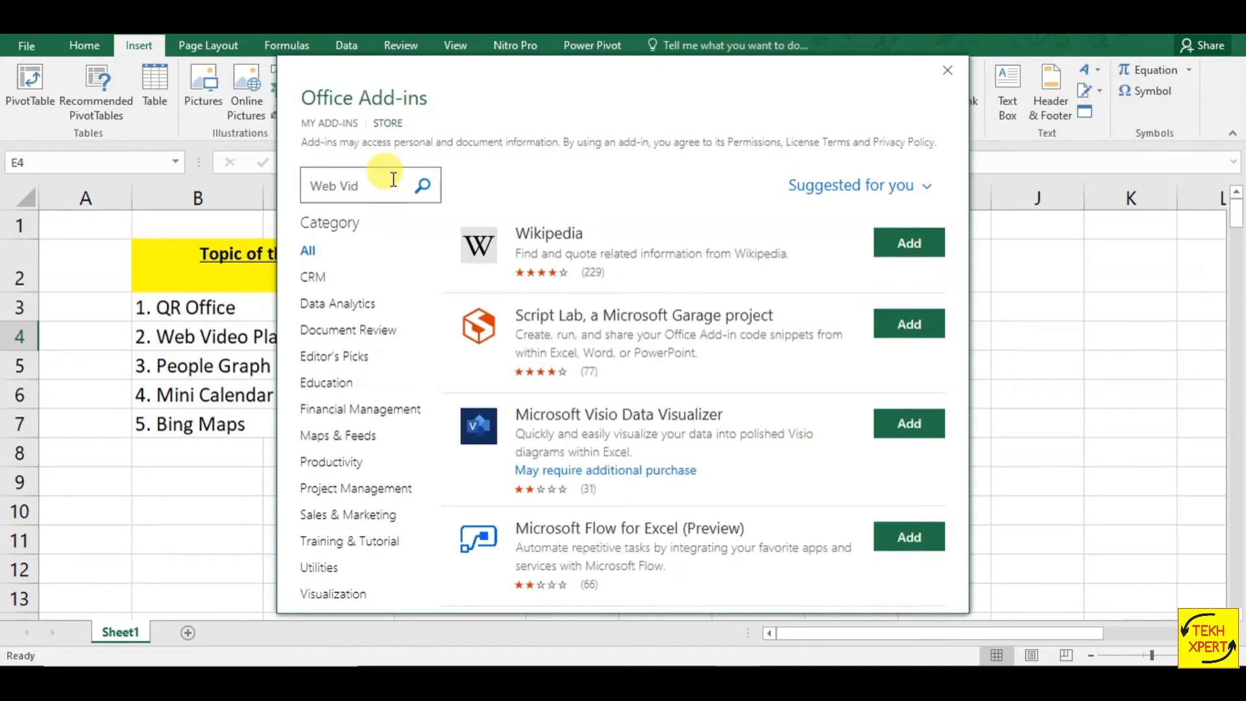
pyautogui.write('eo')
pyautogui.click(423, 189)
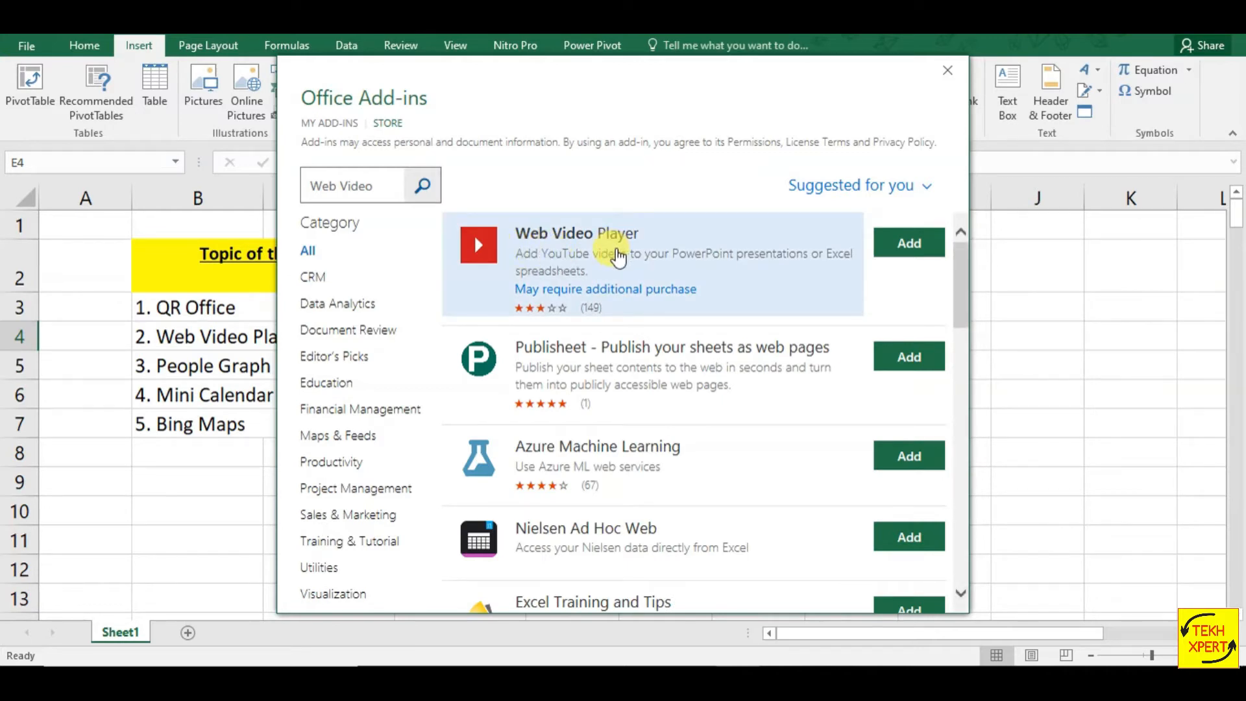
pyautogui.click(907, 245)
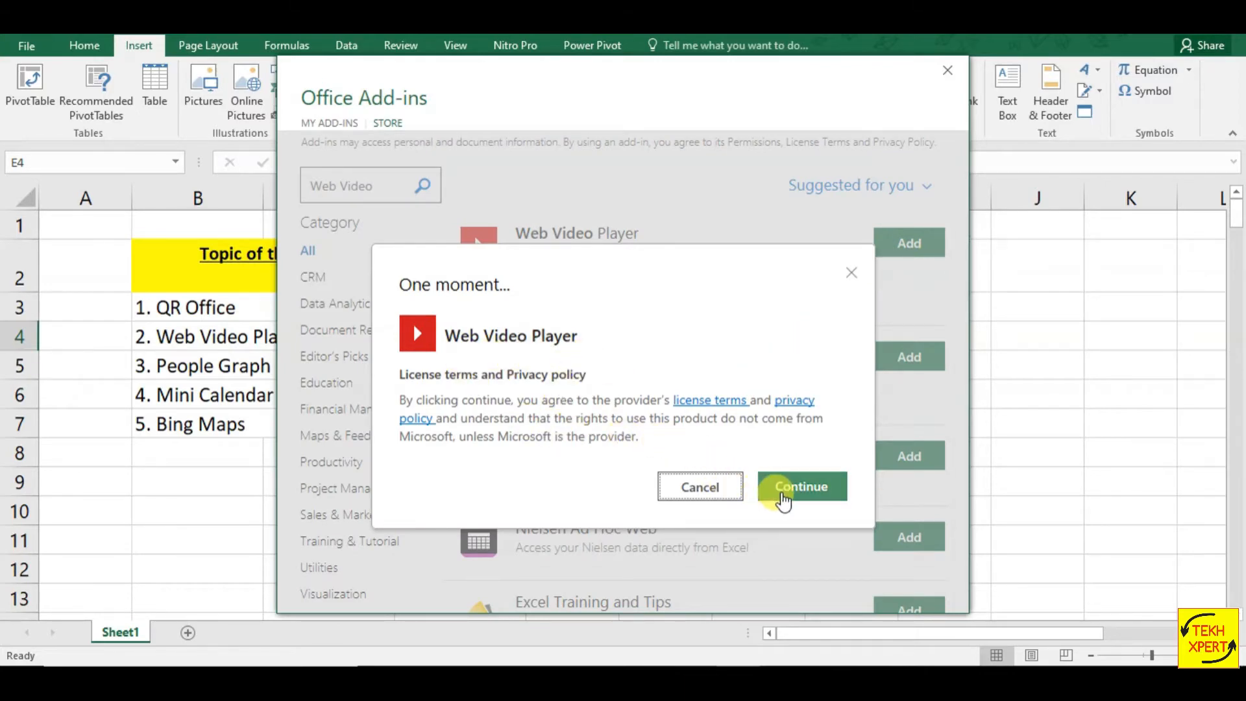
pyautogui.click(782, 500)
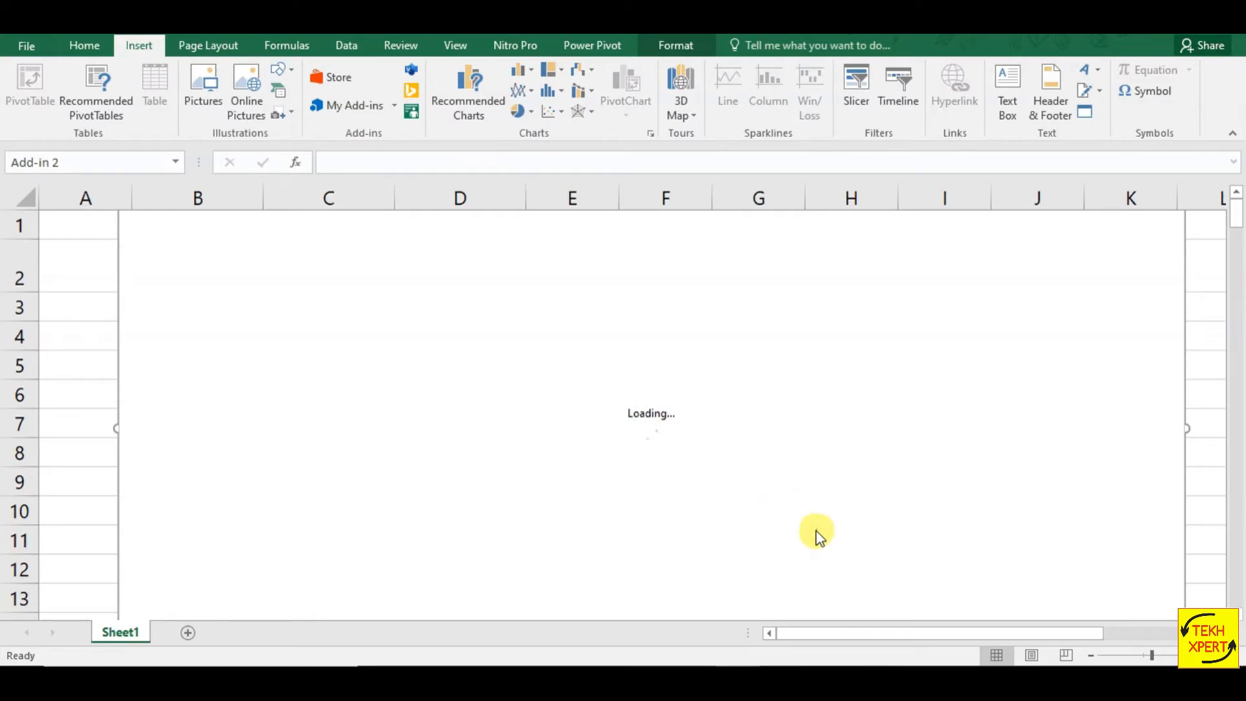
# Activate the video URL field in the Web Video Player object on the sheet.
pyautogui.click(1093, 657)
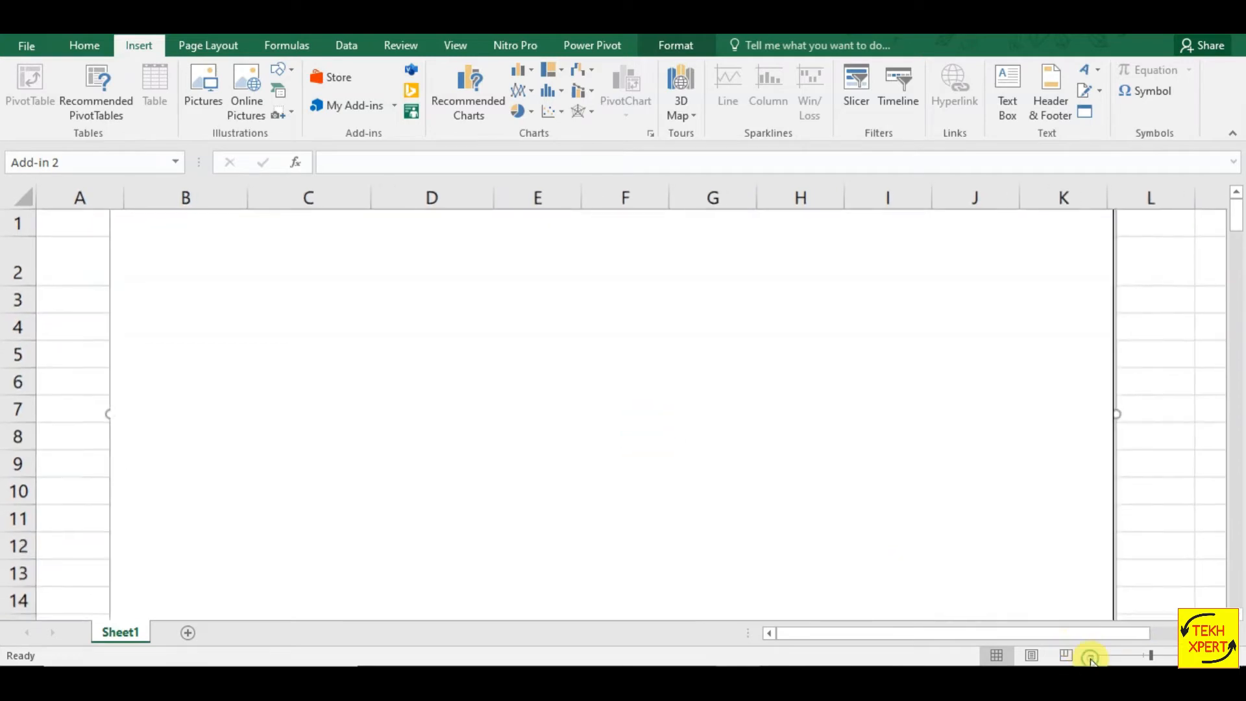
pyautogui.click(1093, 657)
pyautogui.click(1093, 657)
pyautogui.click(1092, 657)
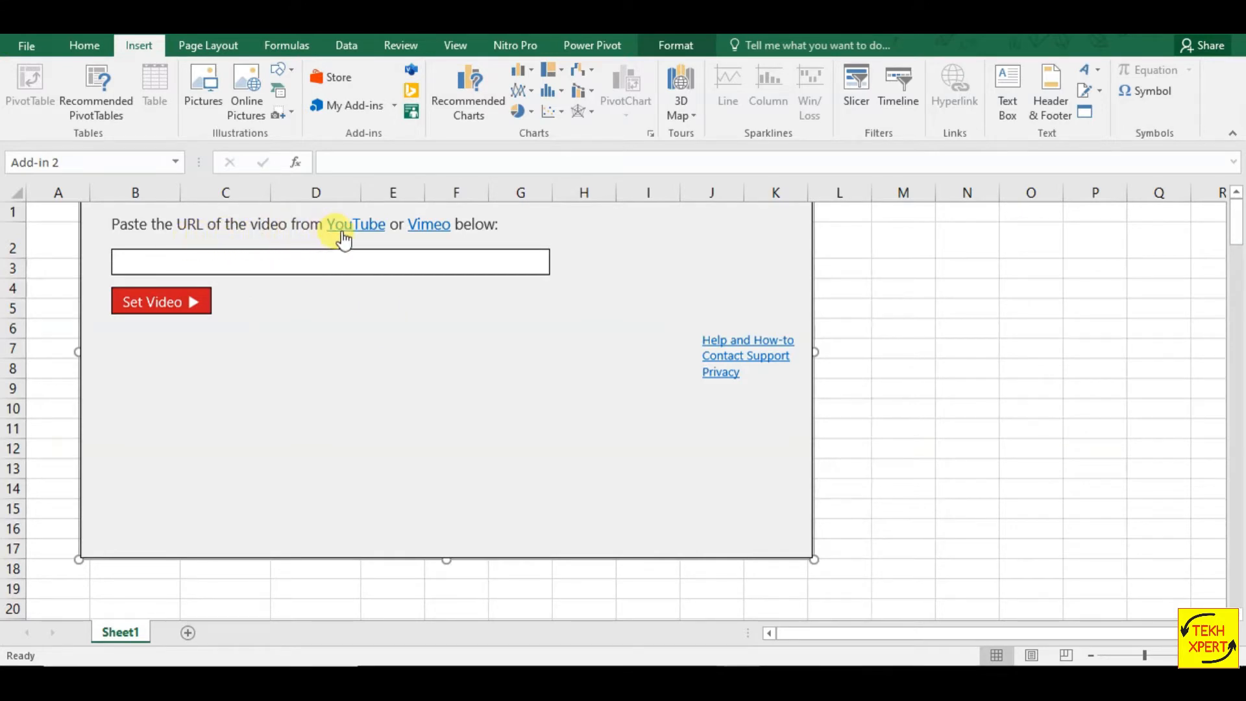
pyautogui.click(413, 263)
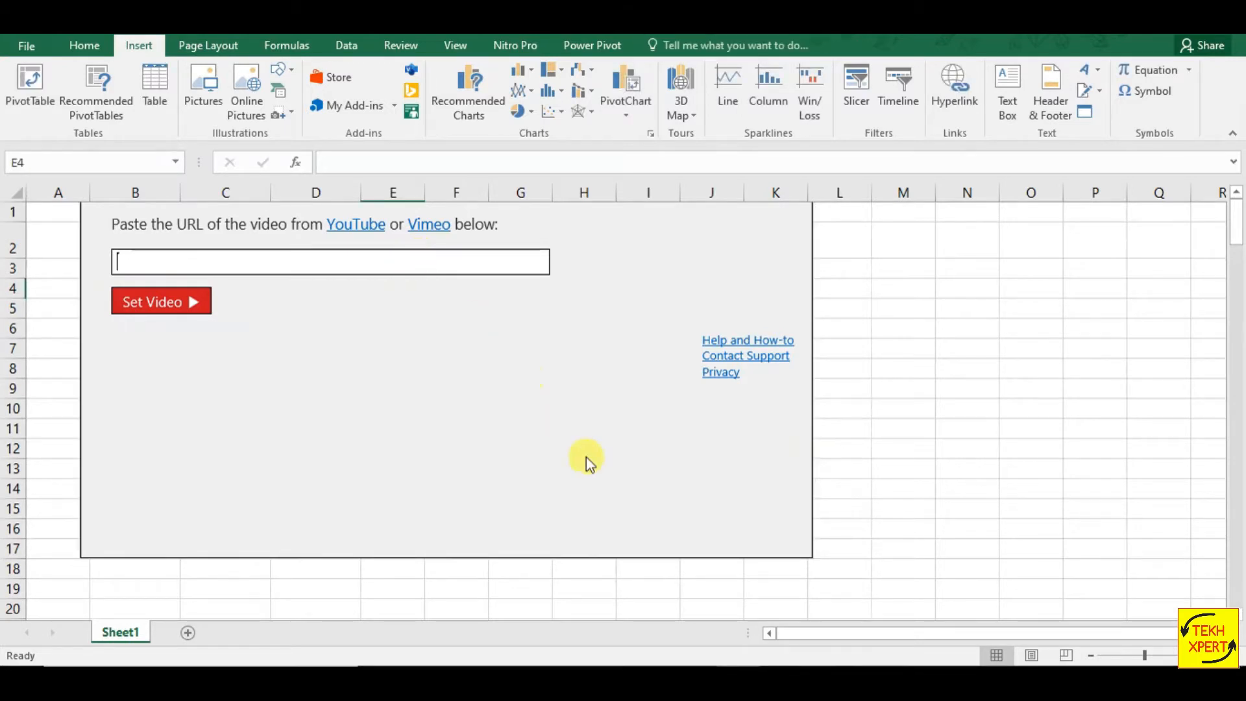
# Switch to YouTube in the browser and open the signed-in account's own channel page.
pyautogui.click(562, 622)
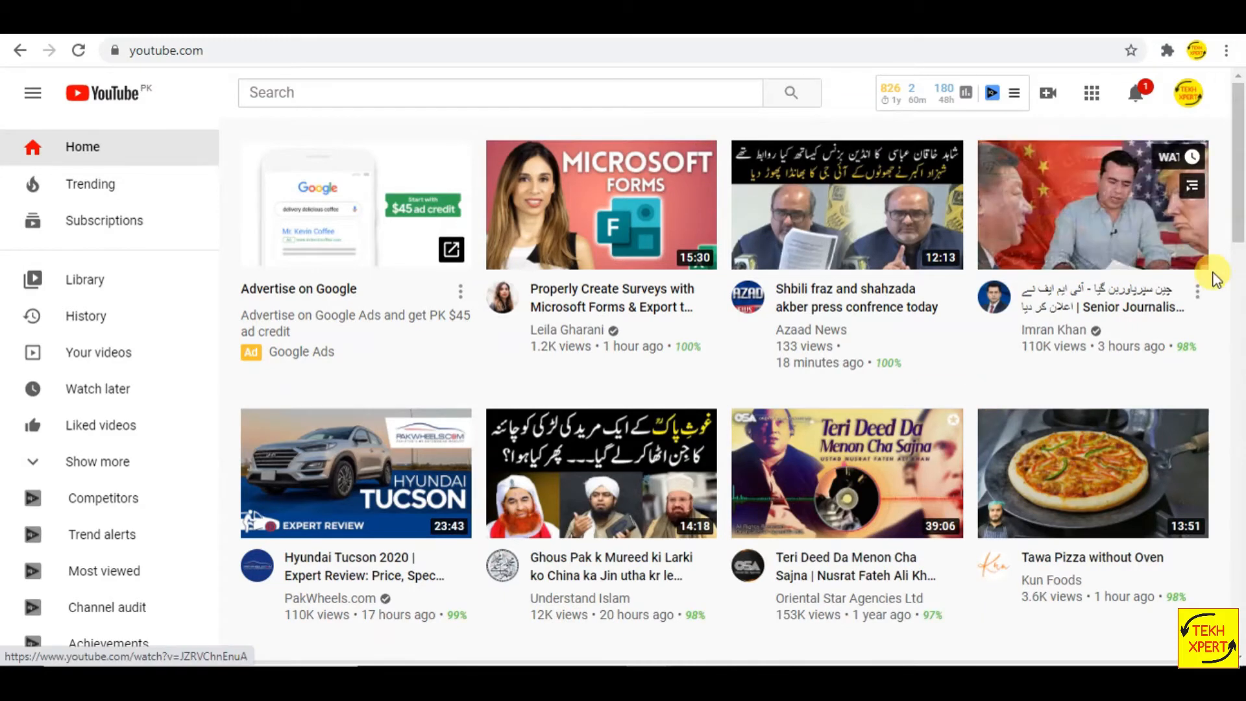
pyautogui.click(1186, 101)
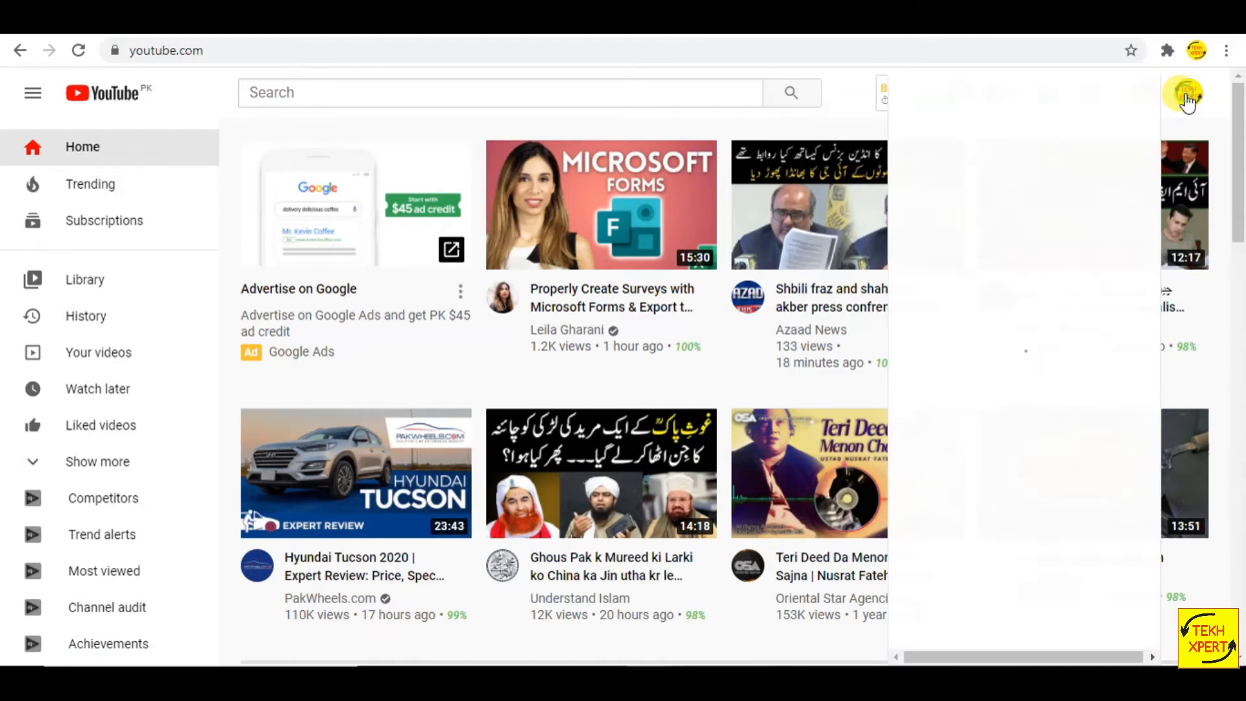
pyautogui.click(985, 194)
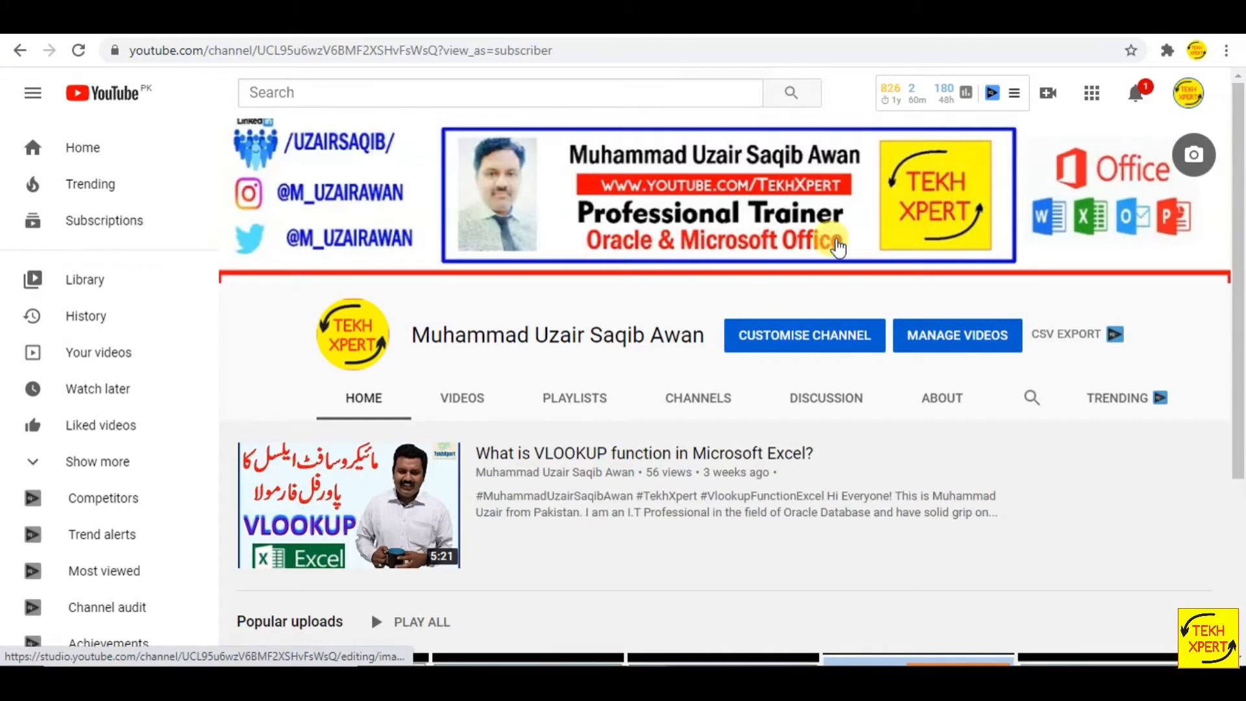
# Open the channel's video "What is VLOOKUP function in Microsoft Excel?" and copy its video URL.
pyautogui.moveTo(1238, 234); pyautogui.dragTo(1240, 422)
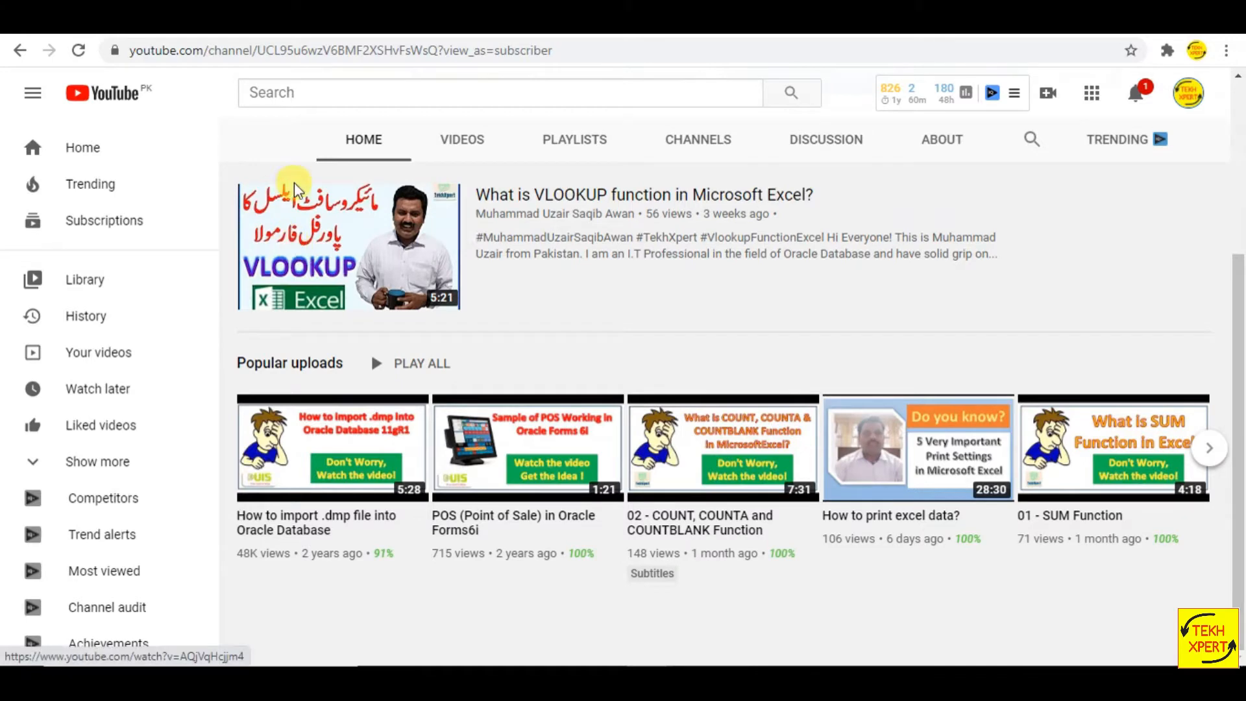
pyautogui.rightClick(311, 220)
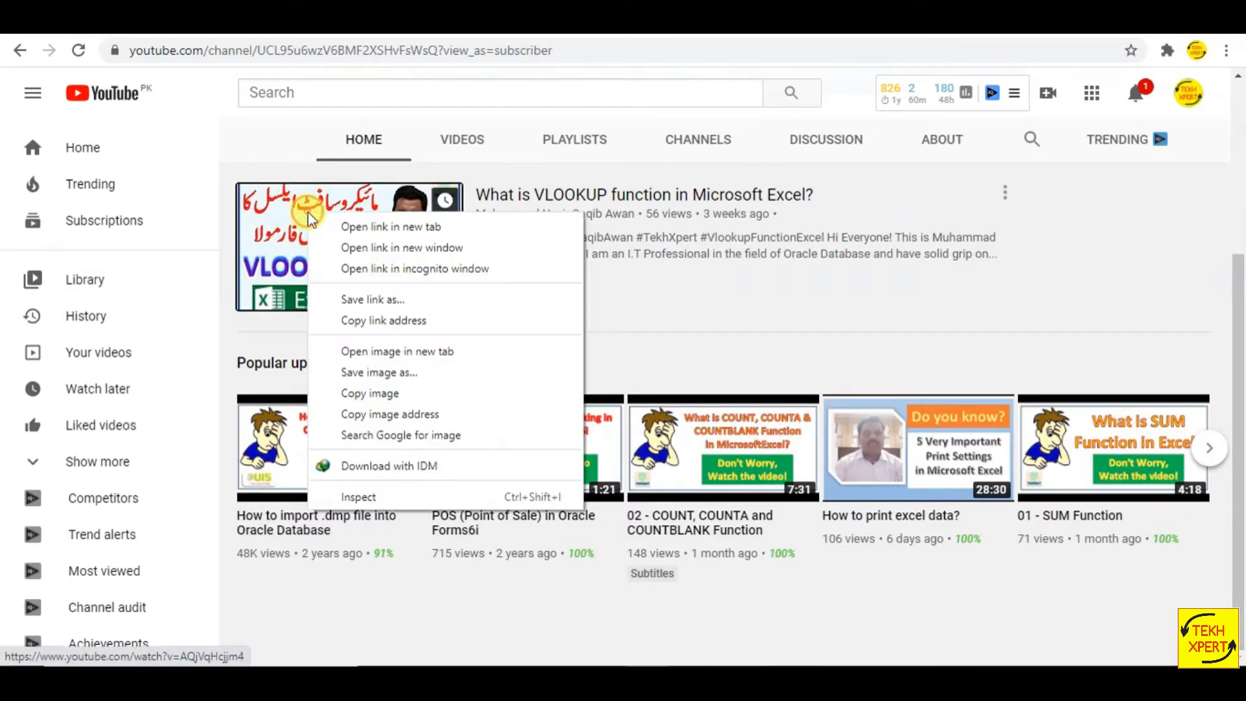
pyautogui.press('Escape')
pyautogui.click(282, 255)
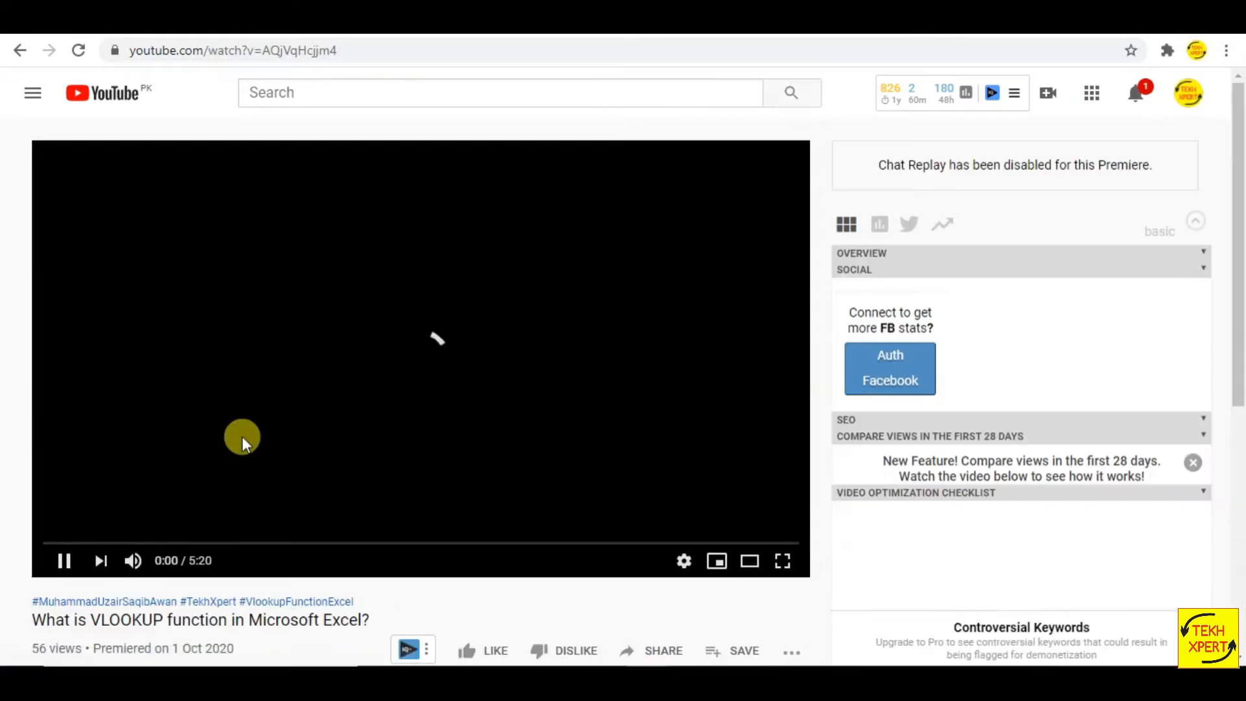
pyautogui.rightClick(501, 329)
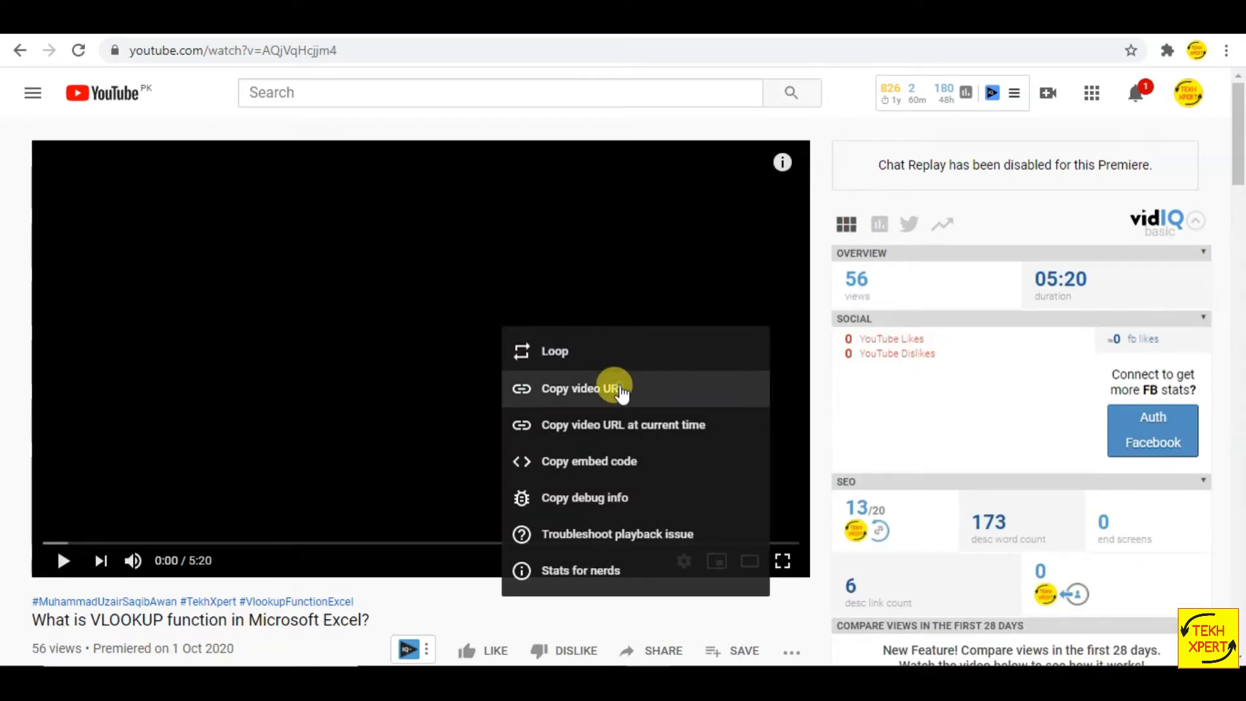
pyautogui.click(619, 388)
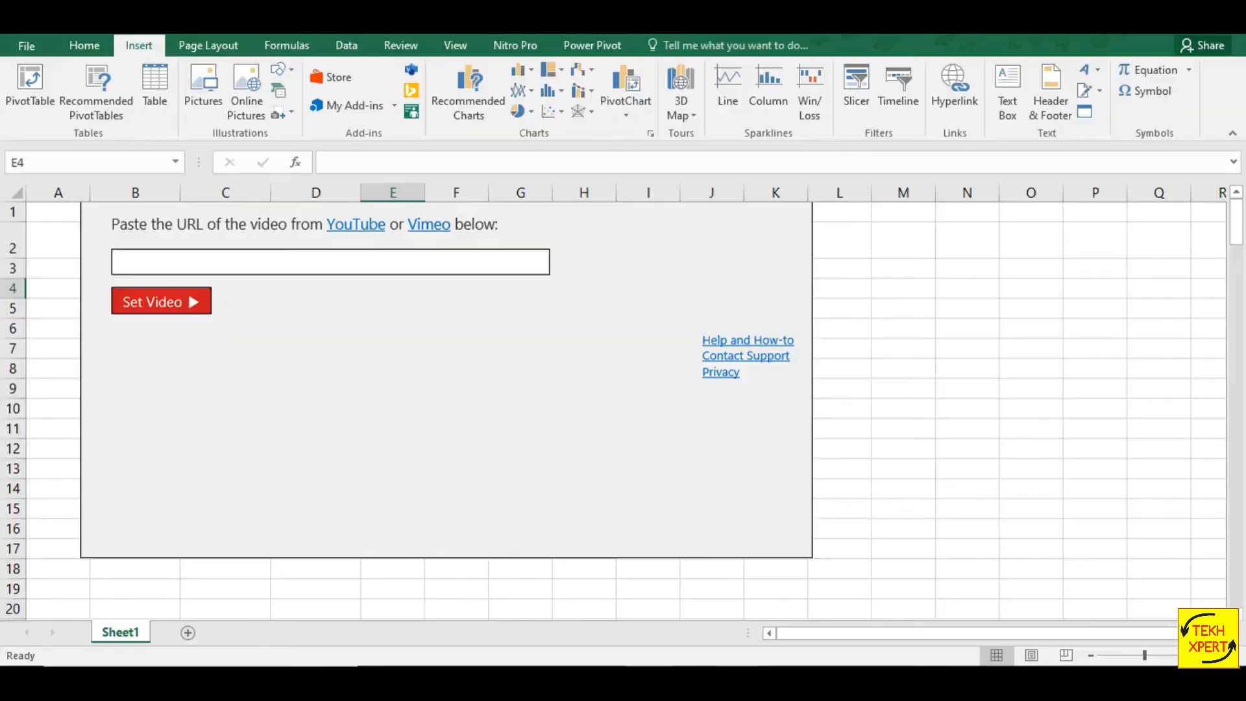
pyautogui.rightClick(416, 260)
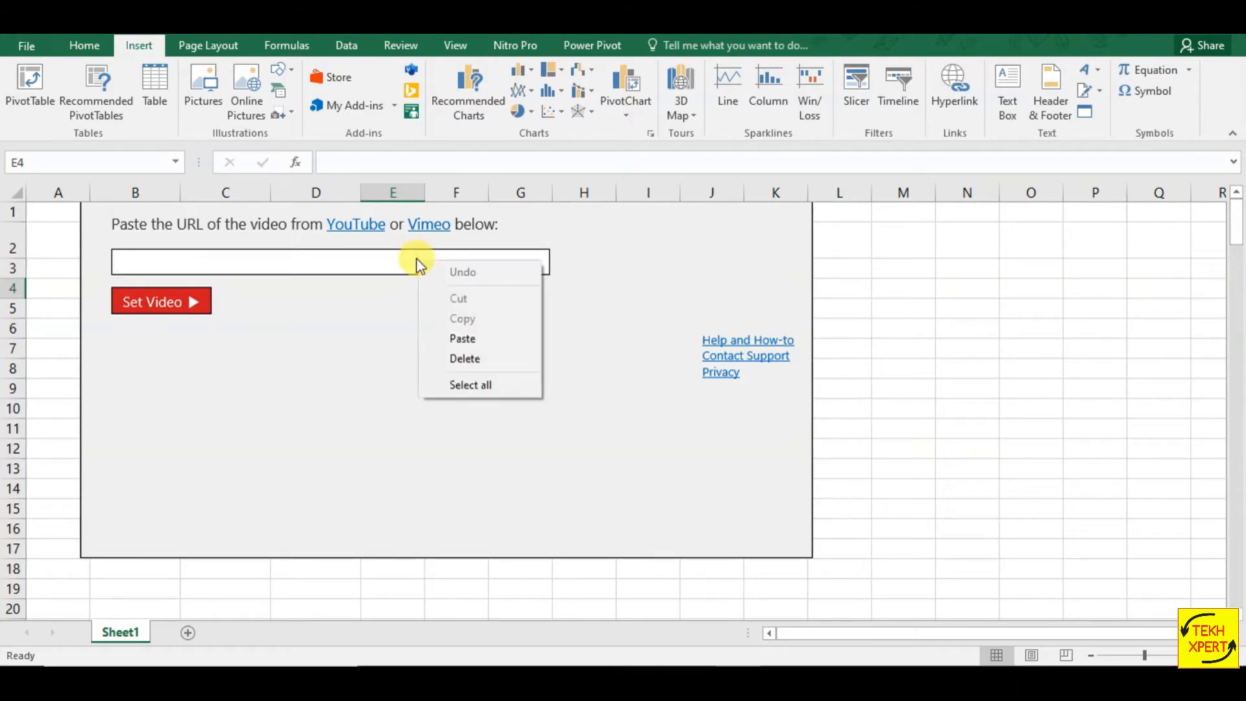
pyautogui.click(459, 338)
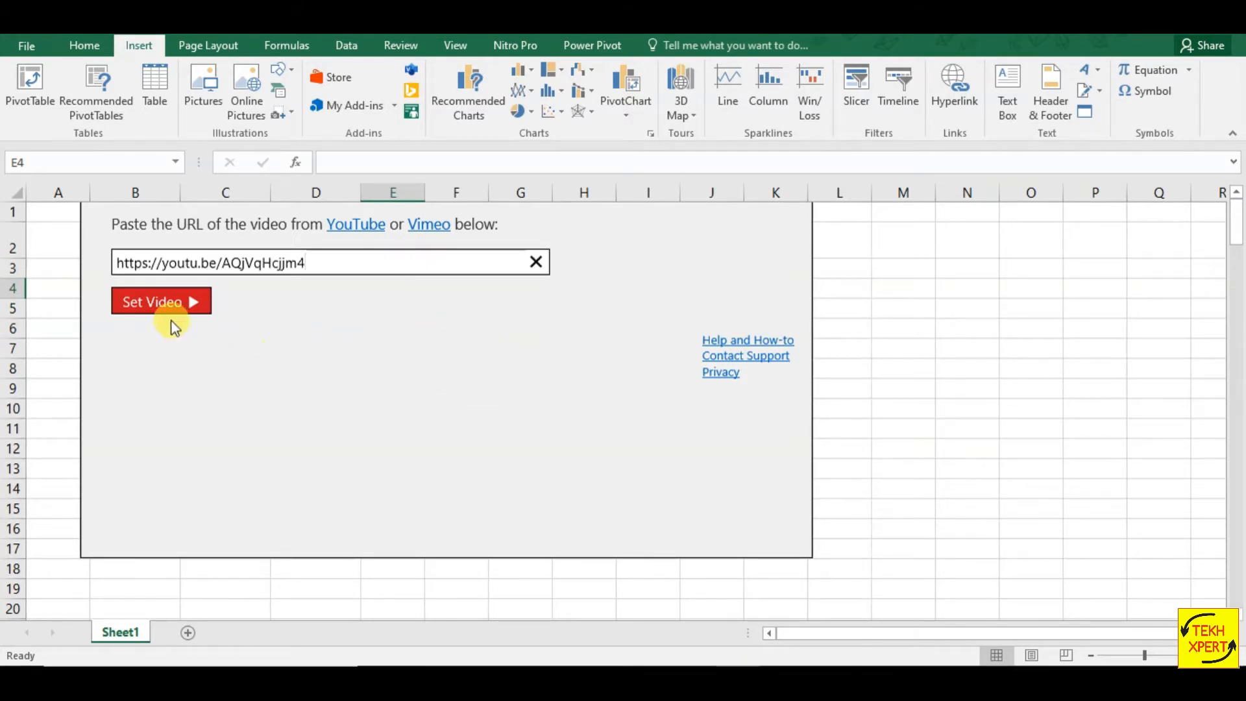
pyautogui.click(158, 307)
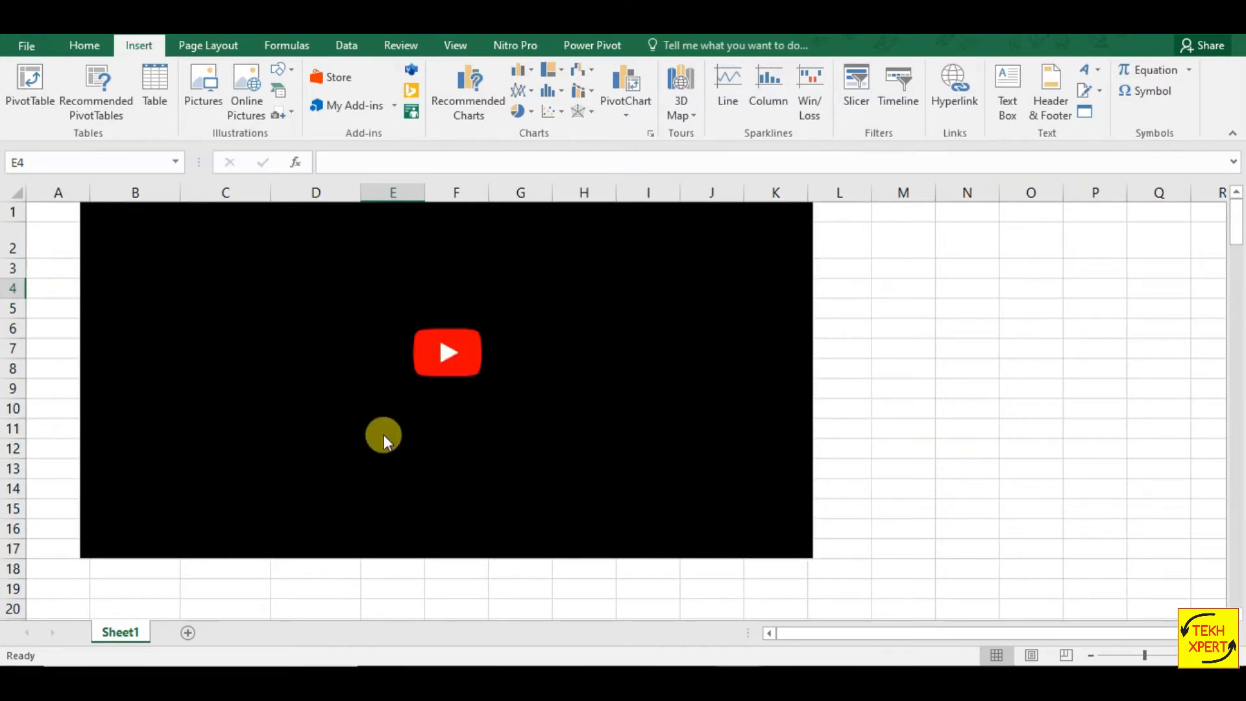
# Shrink the embedded video player and move it beside the add-ins list, over about F3:K8.
pyautogui.click(820, 299)
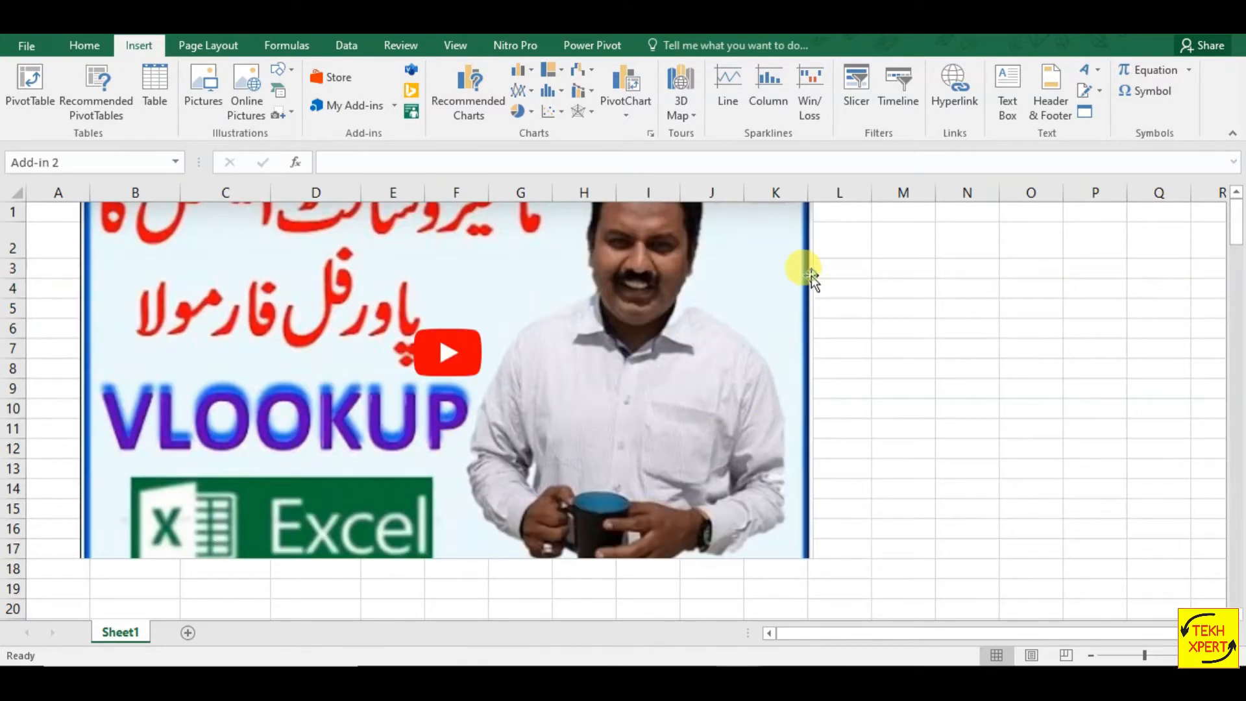
pyautogui.moveTo(811, 557); pyautogui.dragTo(382, 320)
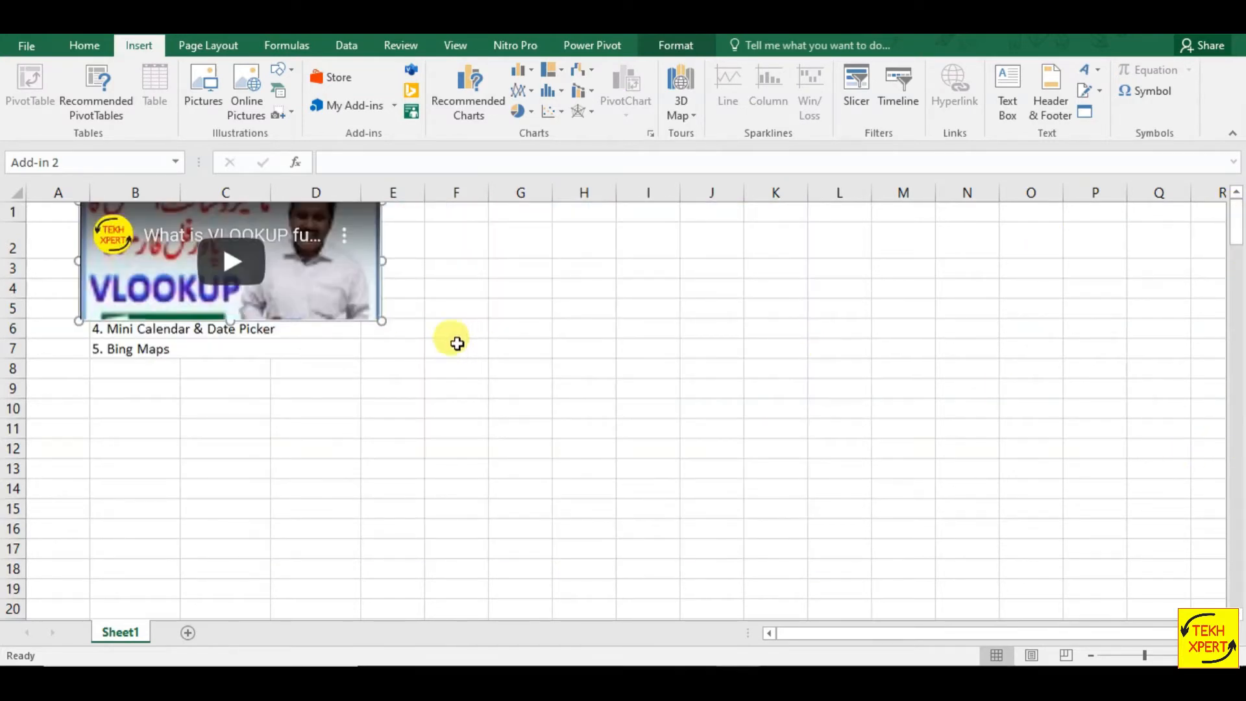
pyautogui.click(405, 287)
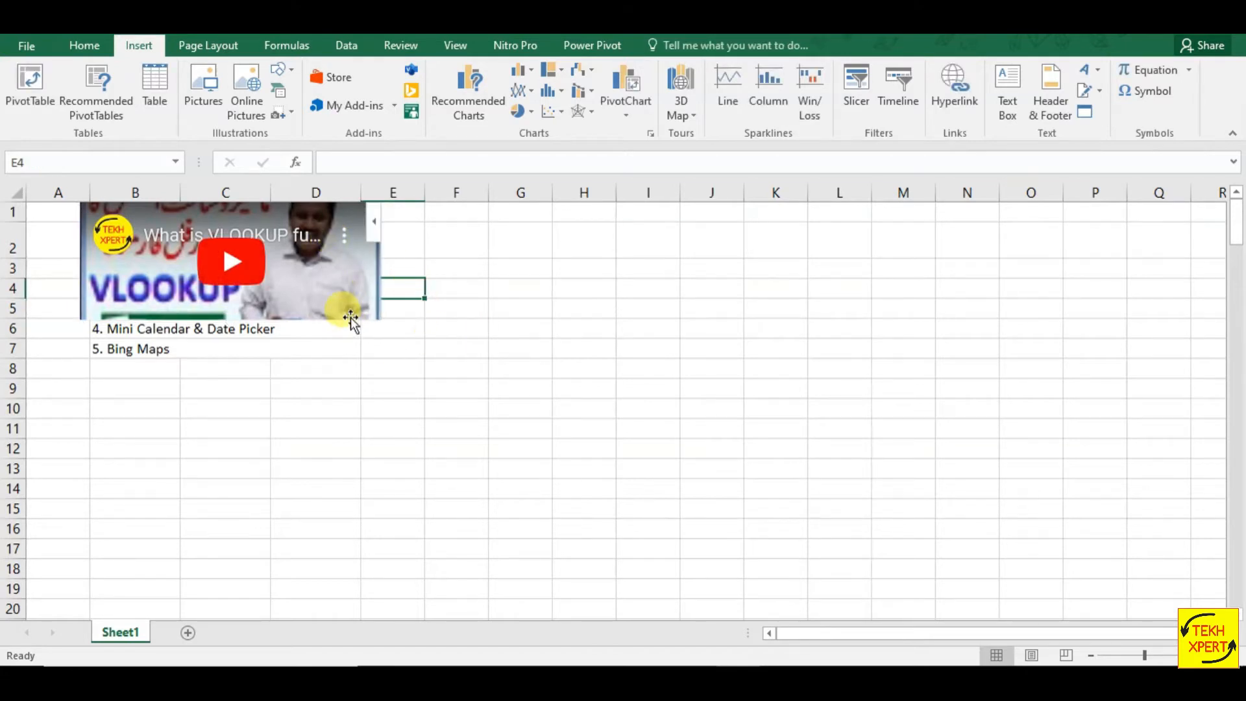
pyautogui.moveTo(350, 317); pyautogui.dragTo(737, 368)
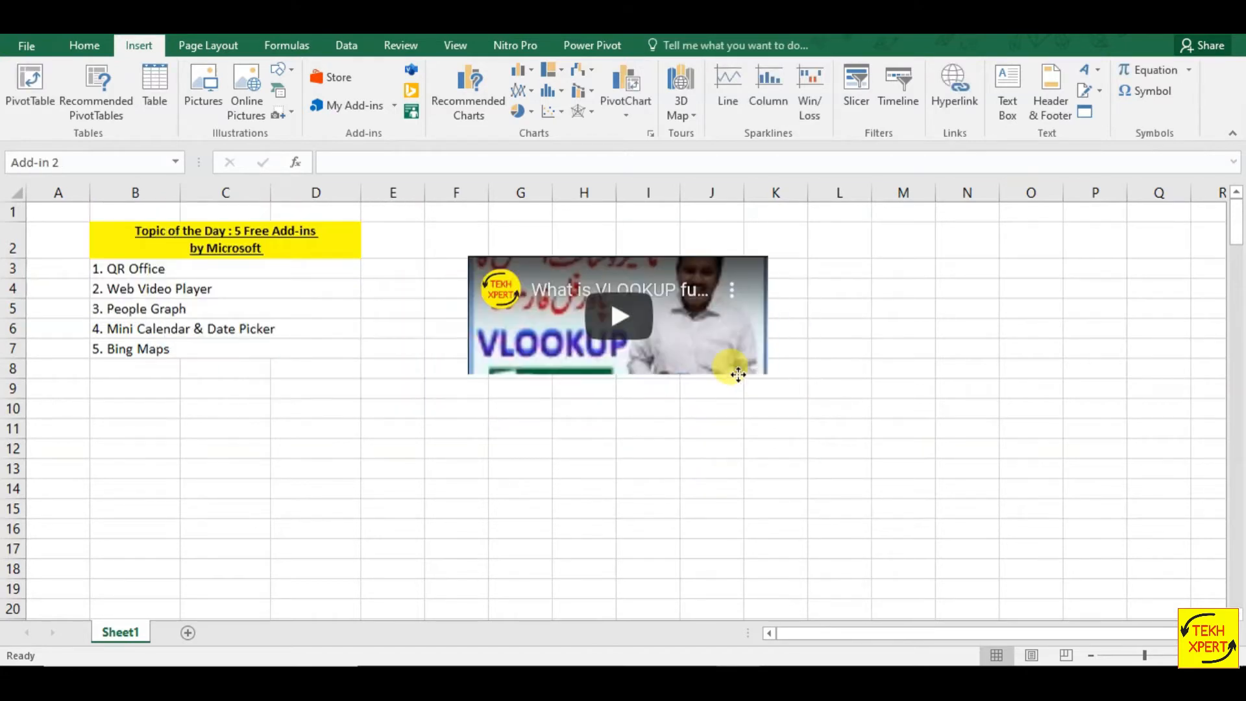
# Play the embedded VLOOKUP video on the sheet briefly and pause it.
pyautogui.click(622, 315)
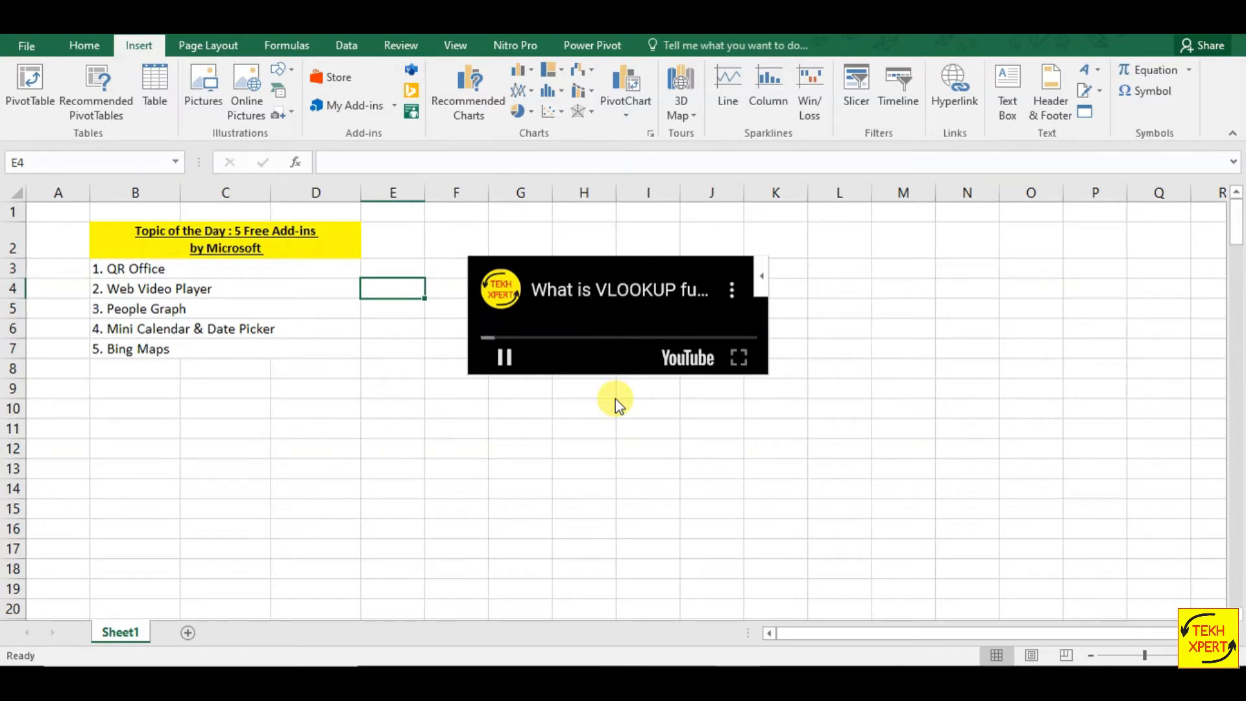
pyautogui.click(506, 359)
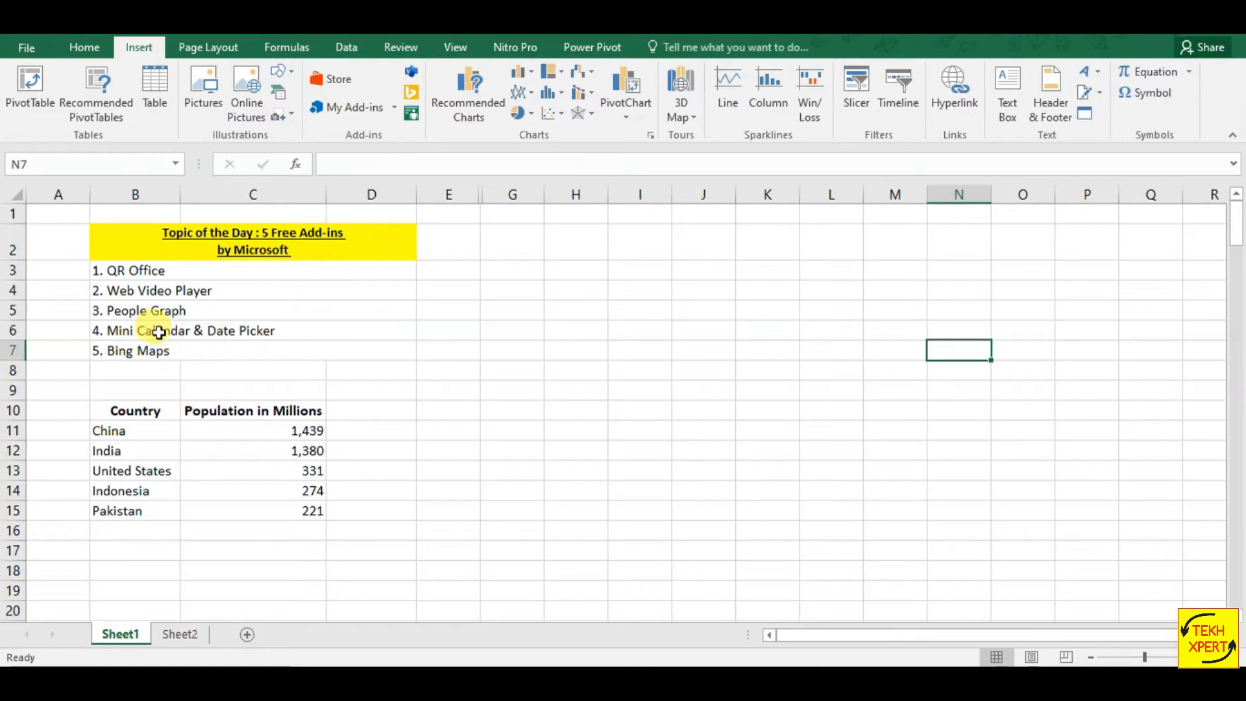
pyautogui.click(161, 309)
pyautogui.moveTo(161, 309); pyautogui.dragTo(162, 349)
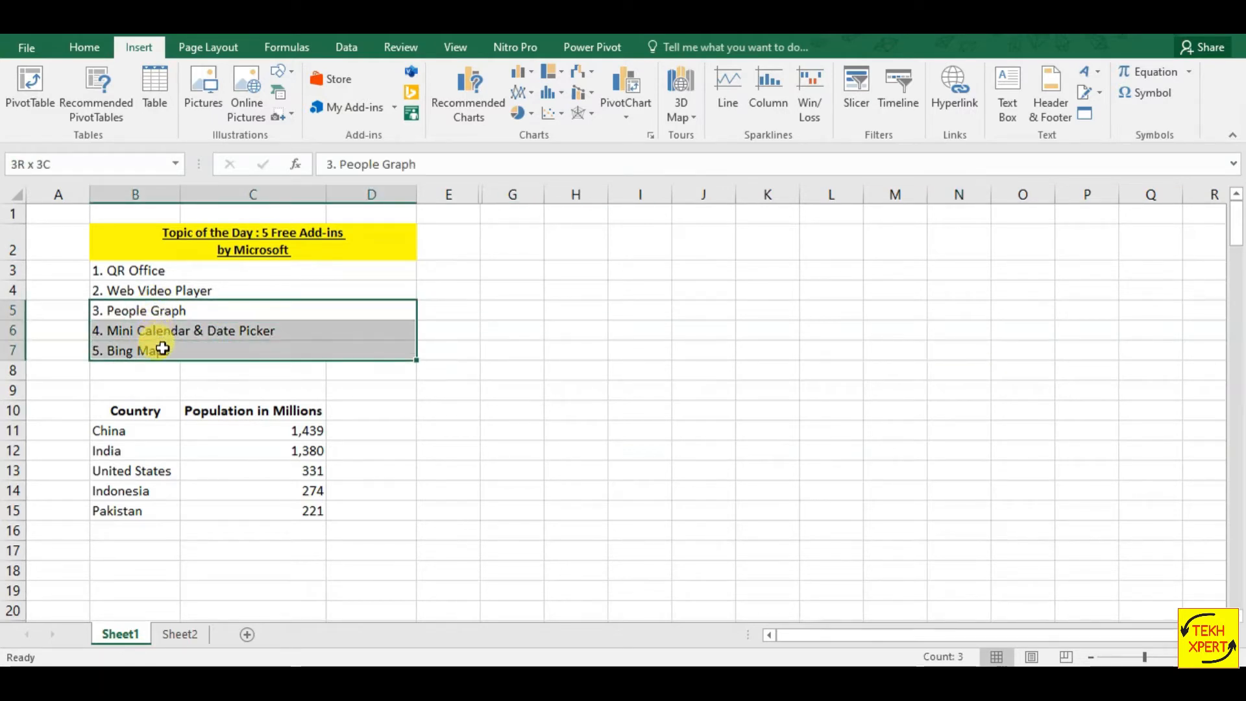
pyautogui.click(339, 277)
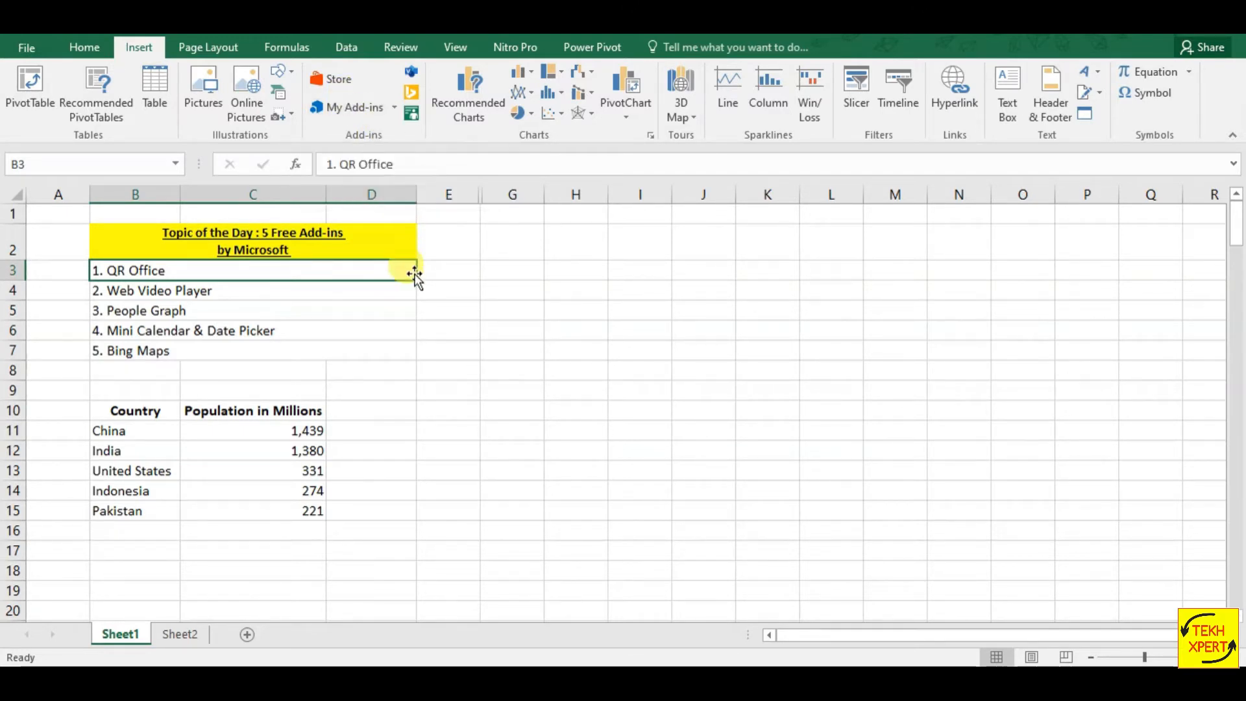
# Insert the People Graph add-in, place it beside the add-ins list and enlarge it to cover about G2:N18.
pyautogui.click(394, 109)
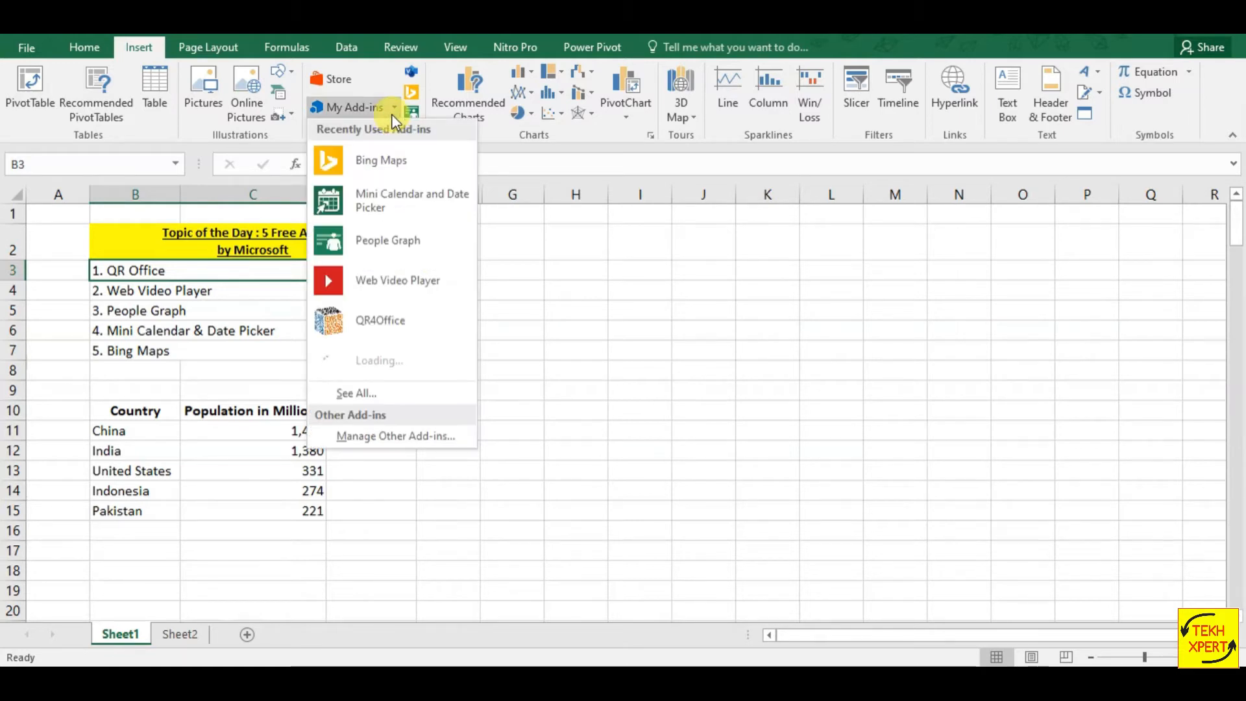
pyautogui.click(414, 242)
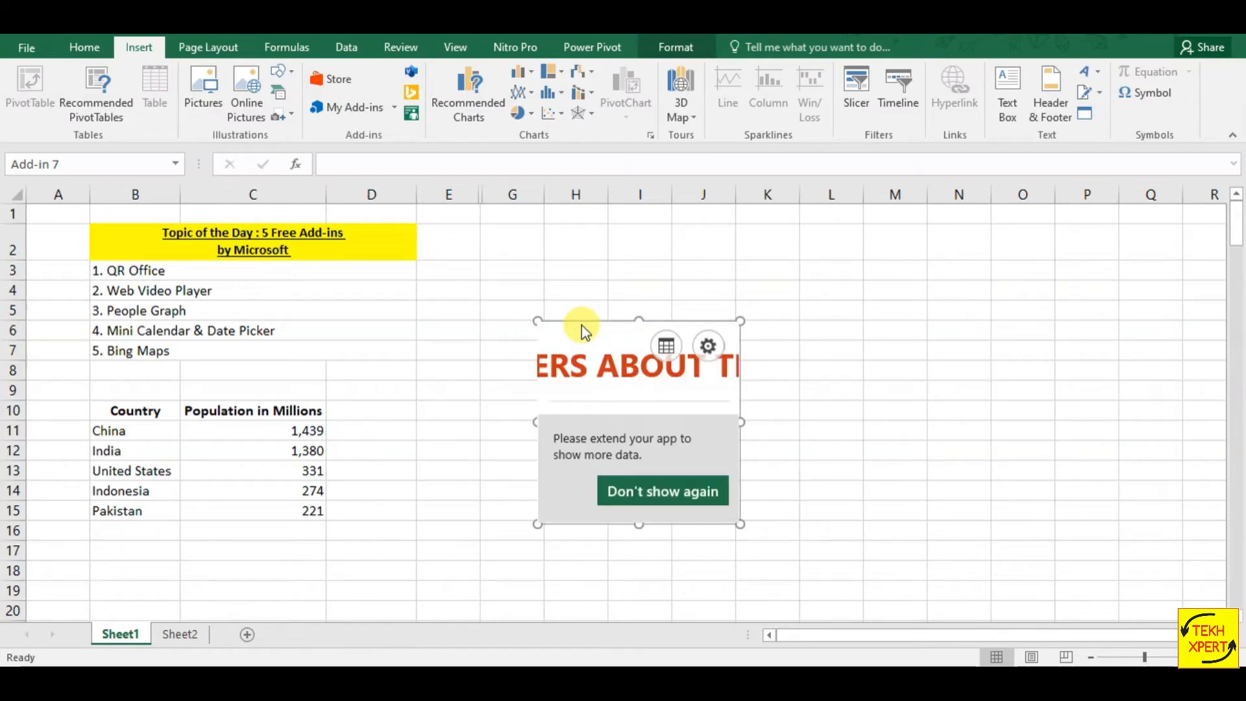
pyautogui.moveTo(582, 325); pyautogui.dragTo(531, 248)
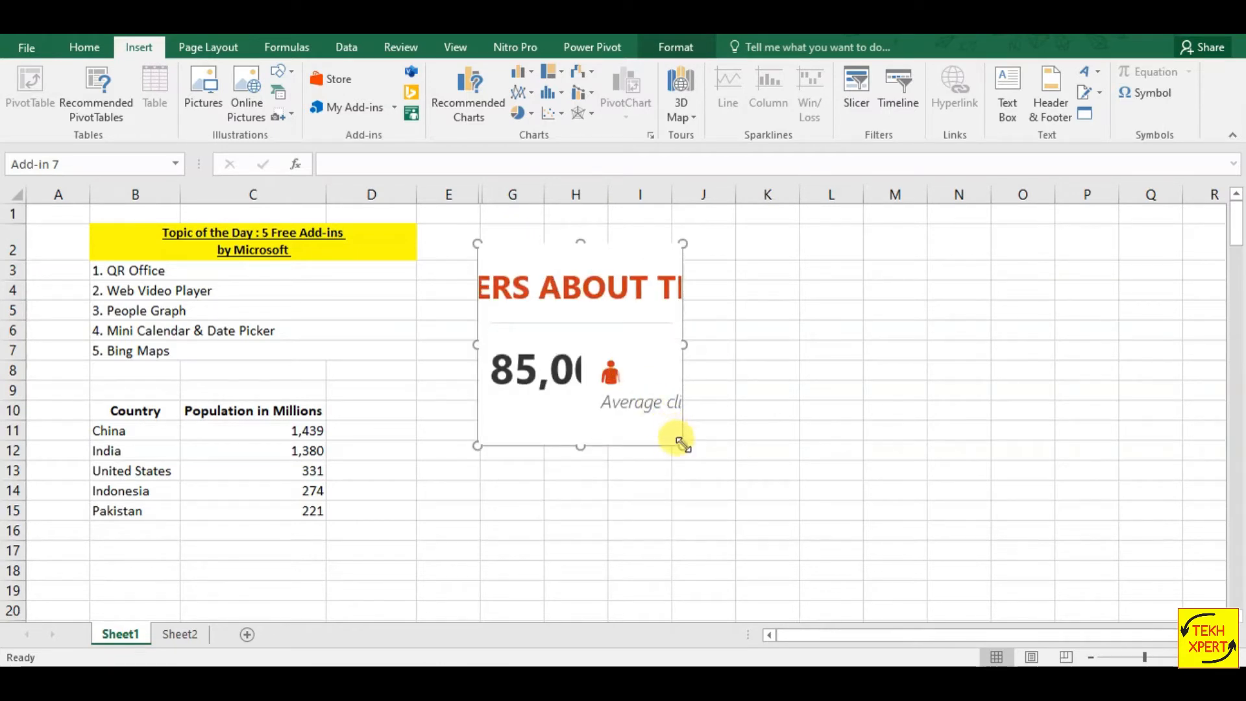
pyautogui.moveTo(683, 446); pyautogui.dragTo(980, 586)
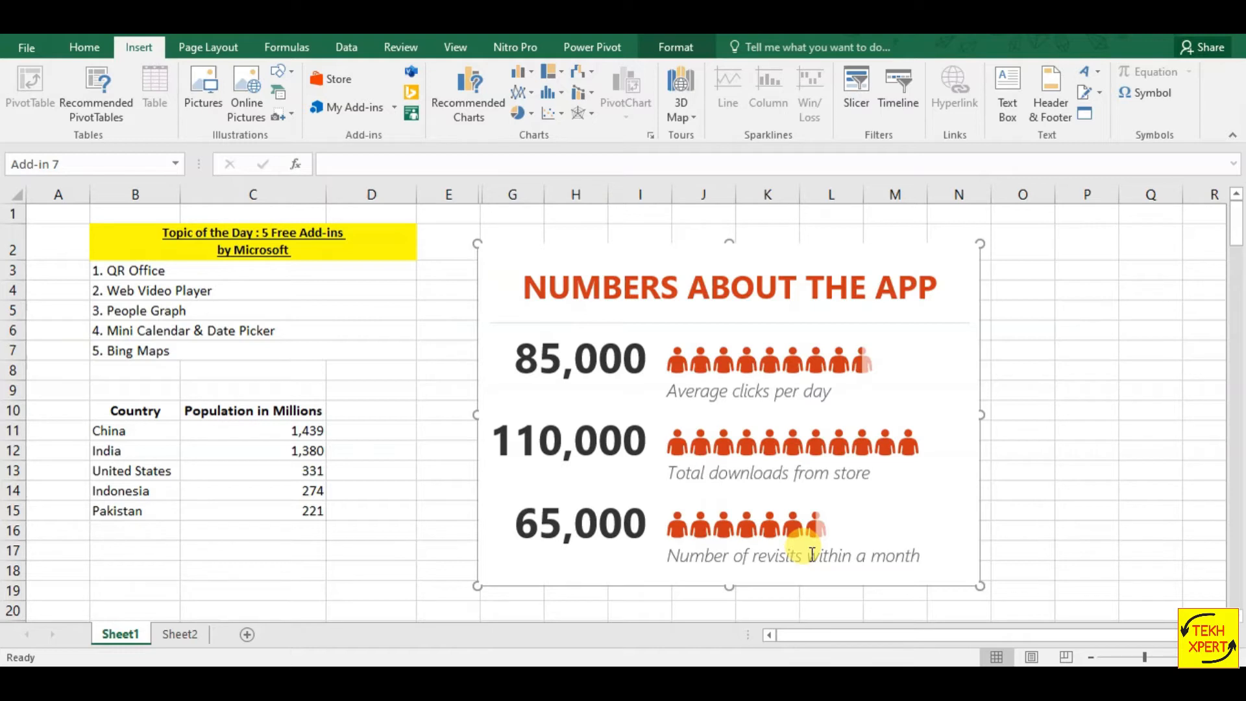
# Open the People Graph's data settings and change its title to "Country Wise Population".
pyautogui.click(905, 260)
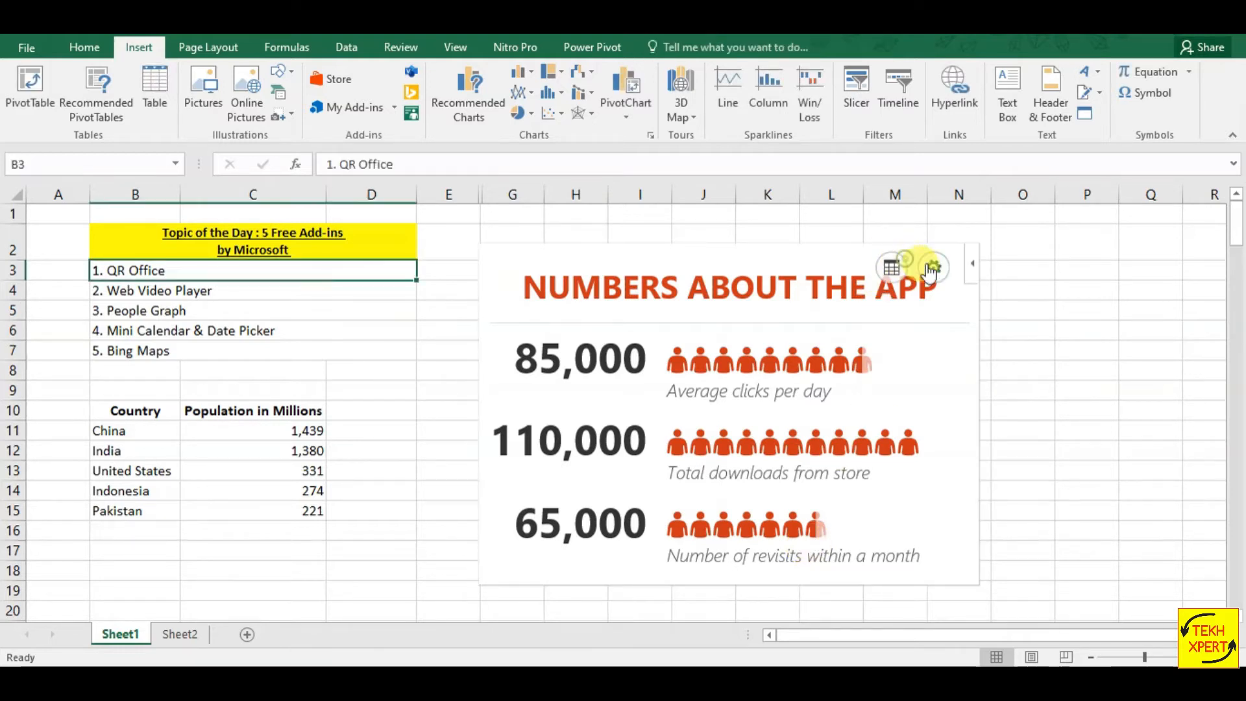
pyautogui.click(898, 285)
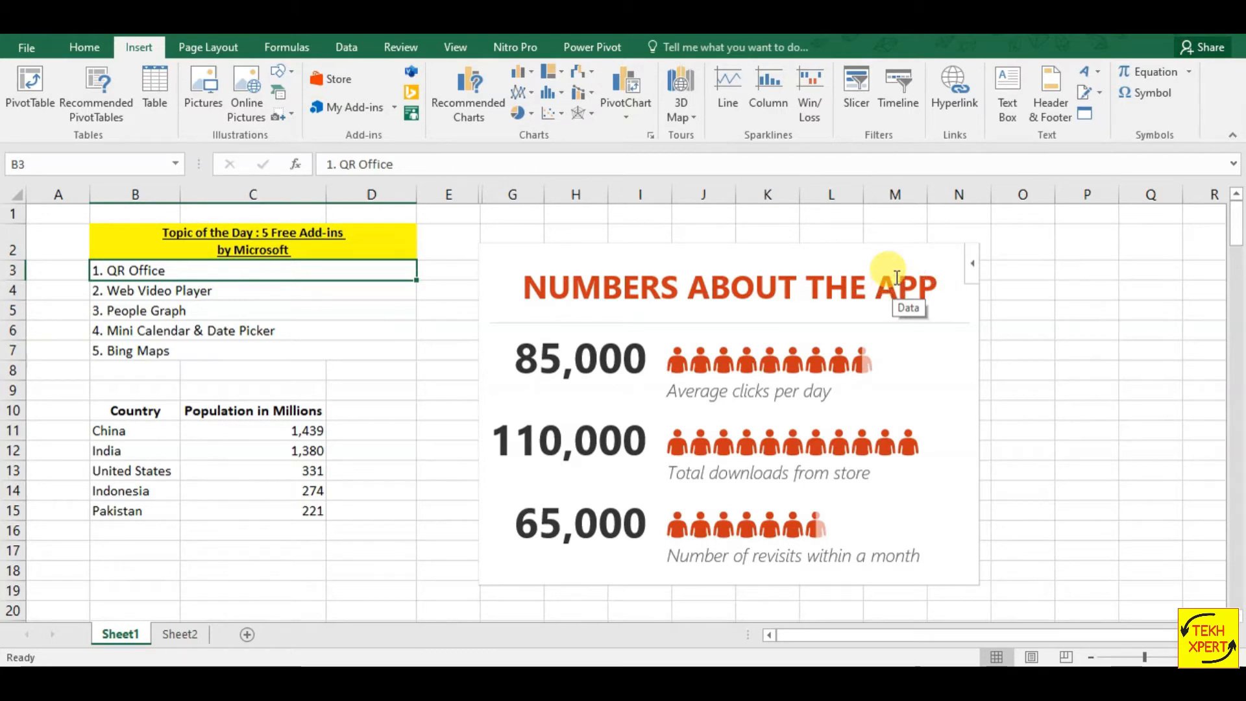
pyautogui.click(894, 275)
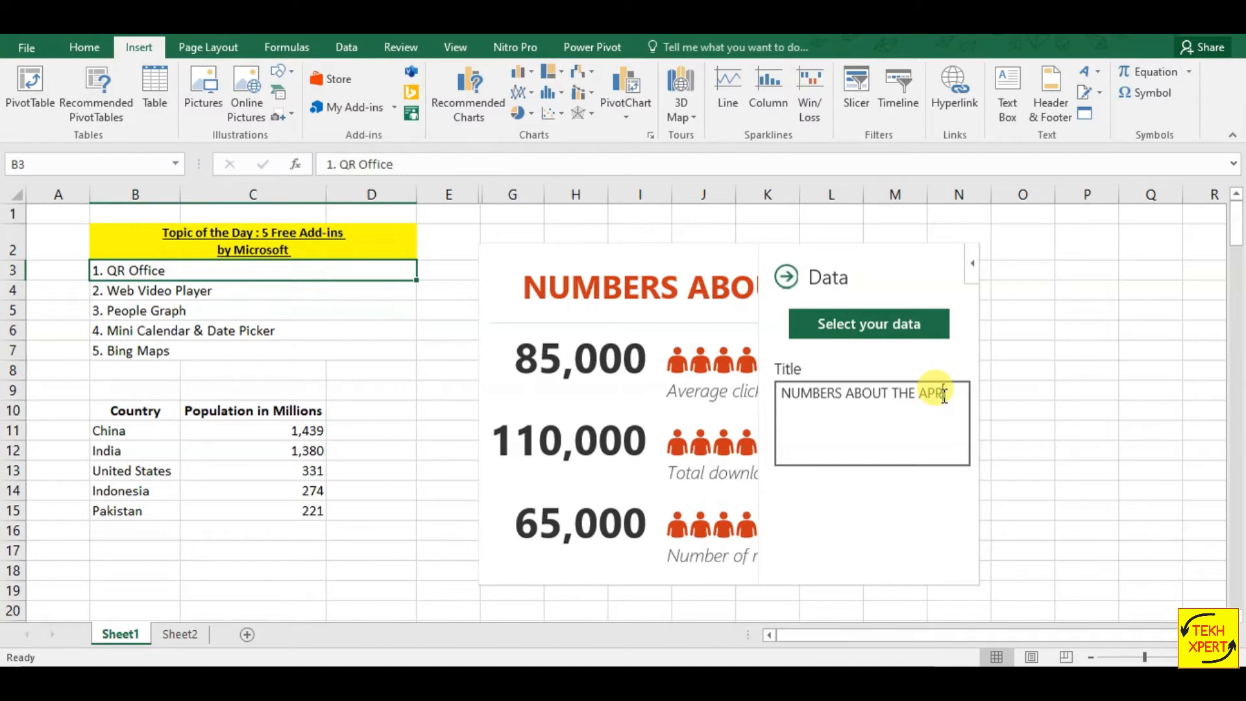
pyautogui.moveTo(942, 393); pyautogui.dragTo(776, 399)
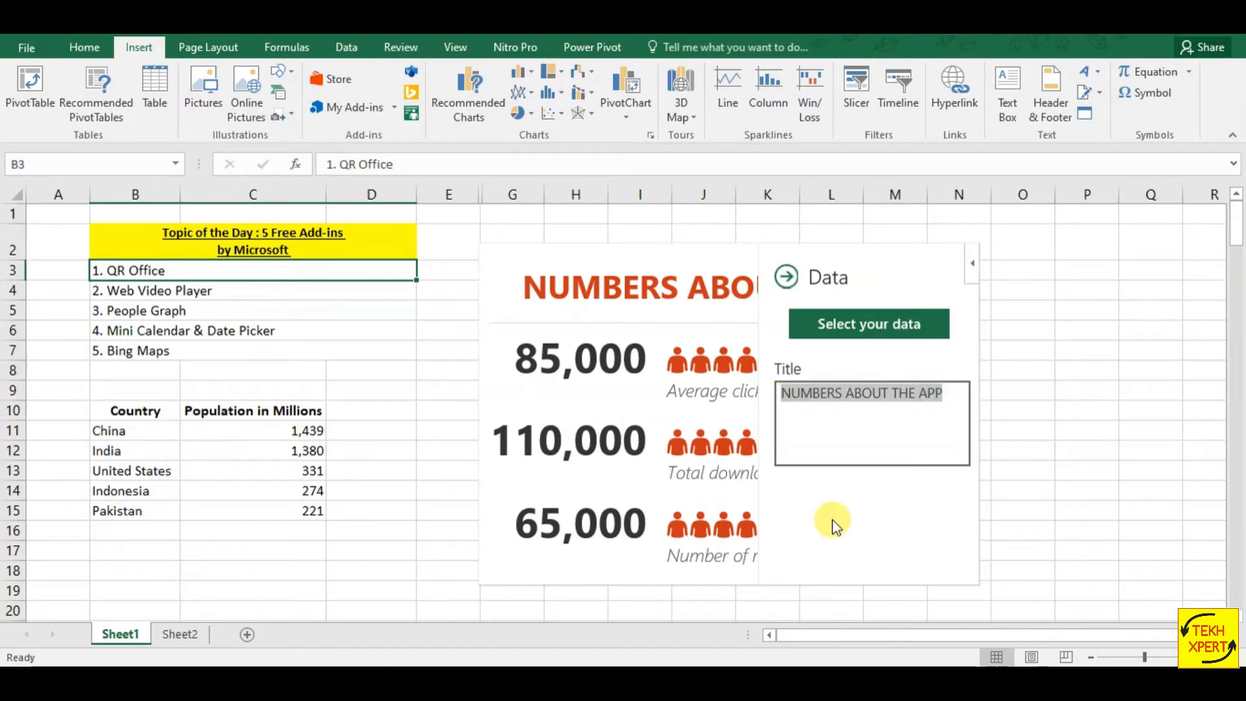
pyautogui.write('Count')
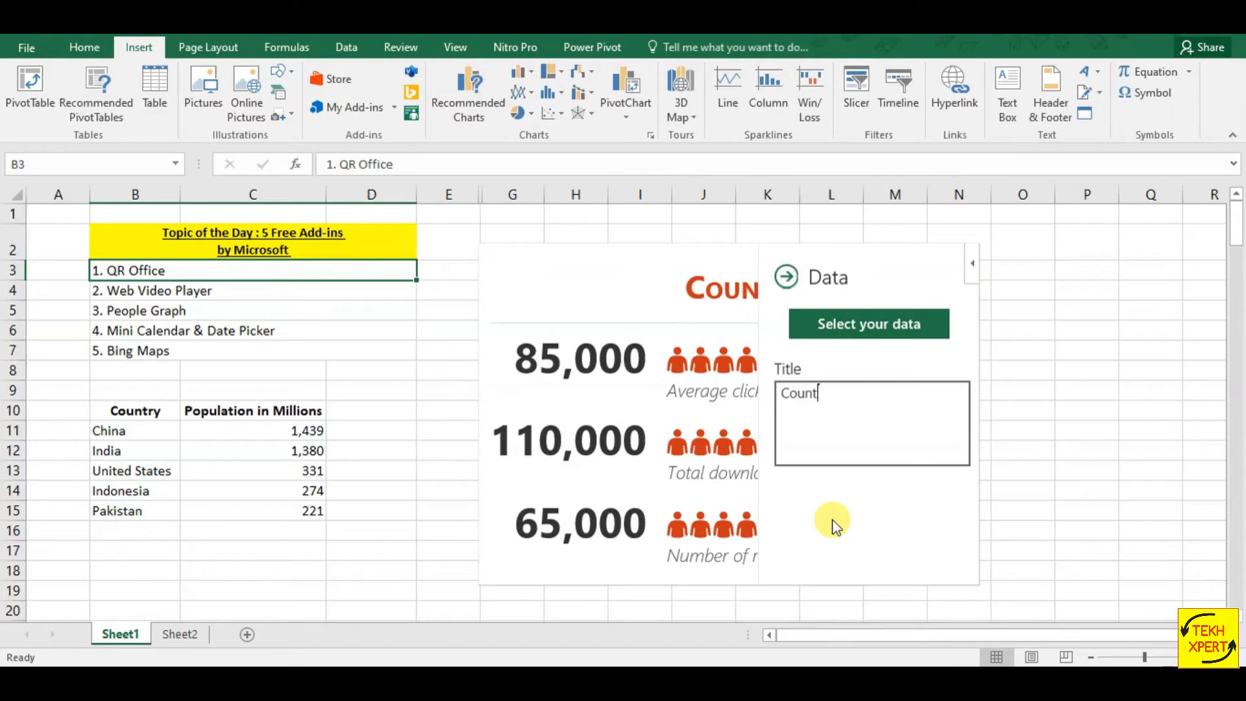
pyautogui.write('ry Wise Wold Popo')
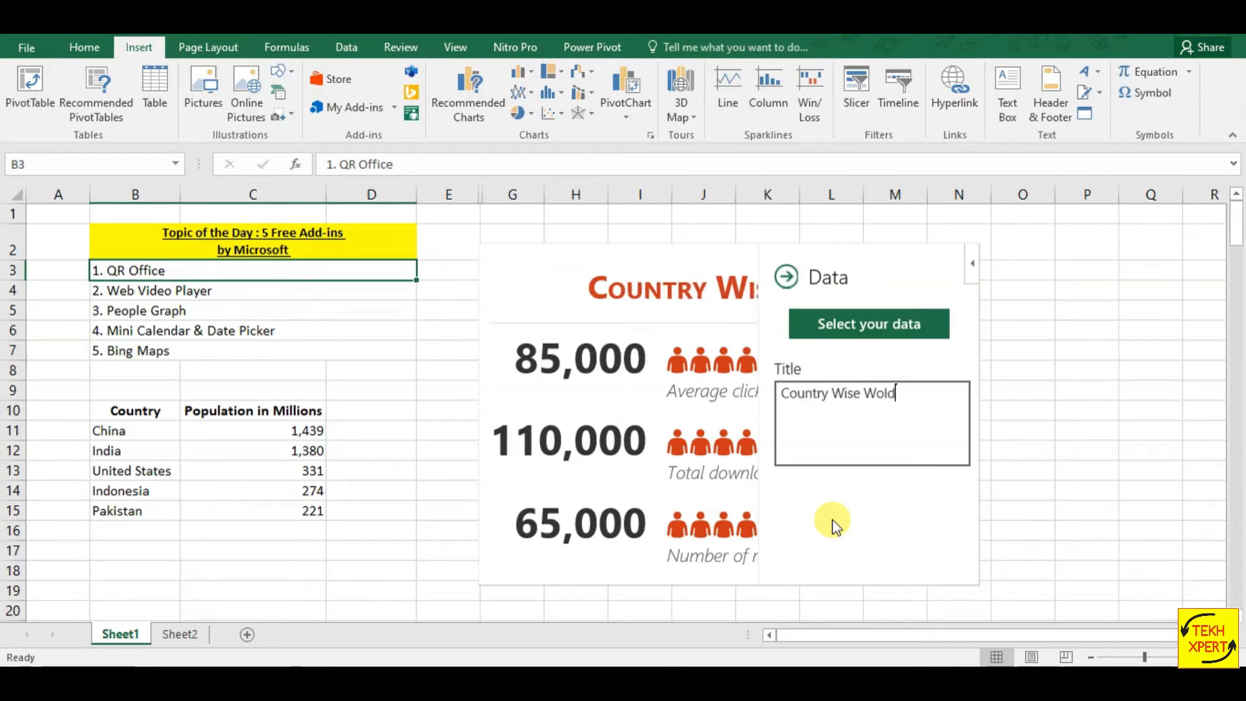
pyautogui.press('BackSpace')
pyautogui.press('BackSpace')
pyautogui.press('BackSpace')
pyautogui.press('BackSpace')
pyautogui.press('BackSpace')
pyautogui.press('BackSpace')
pyautogui.press('BackSpace')
pyautogui.press('BackSpace')
pyautogui.press('BackSpace')
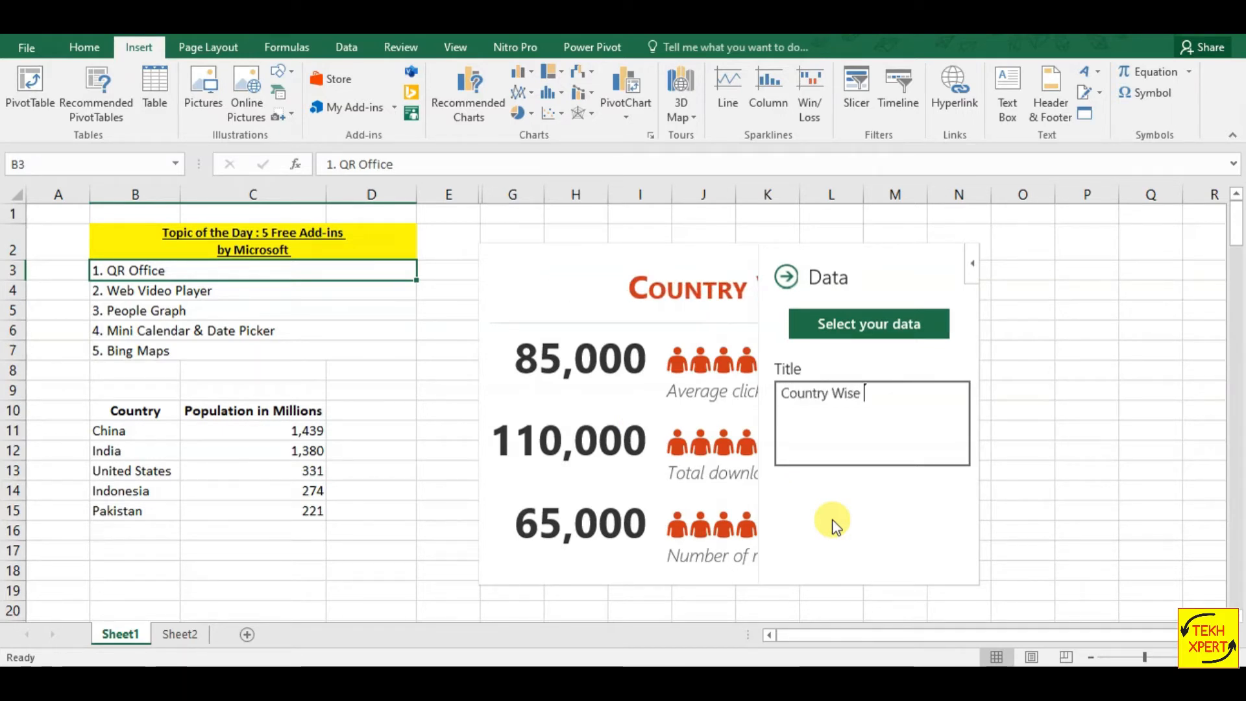
pyautogui.write('Po')
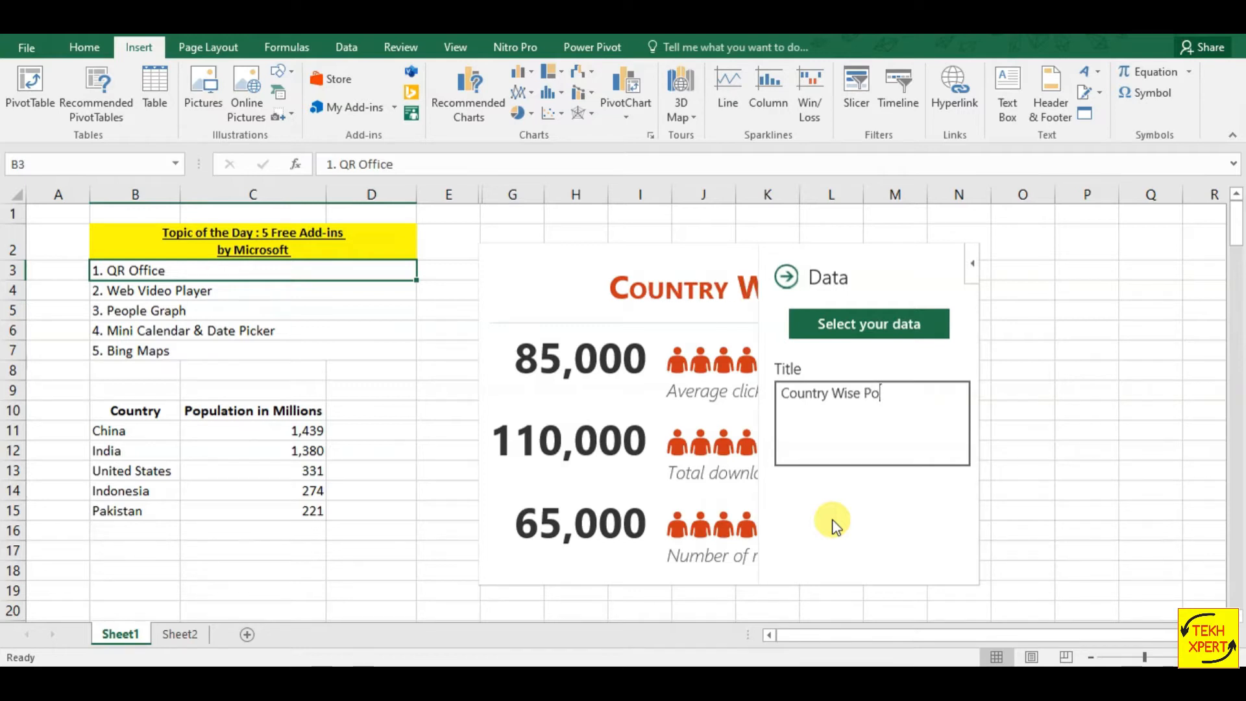
pyautogui.write('pulation')
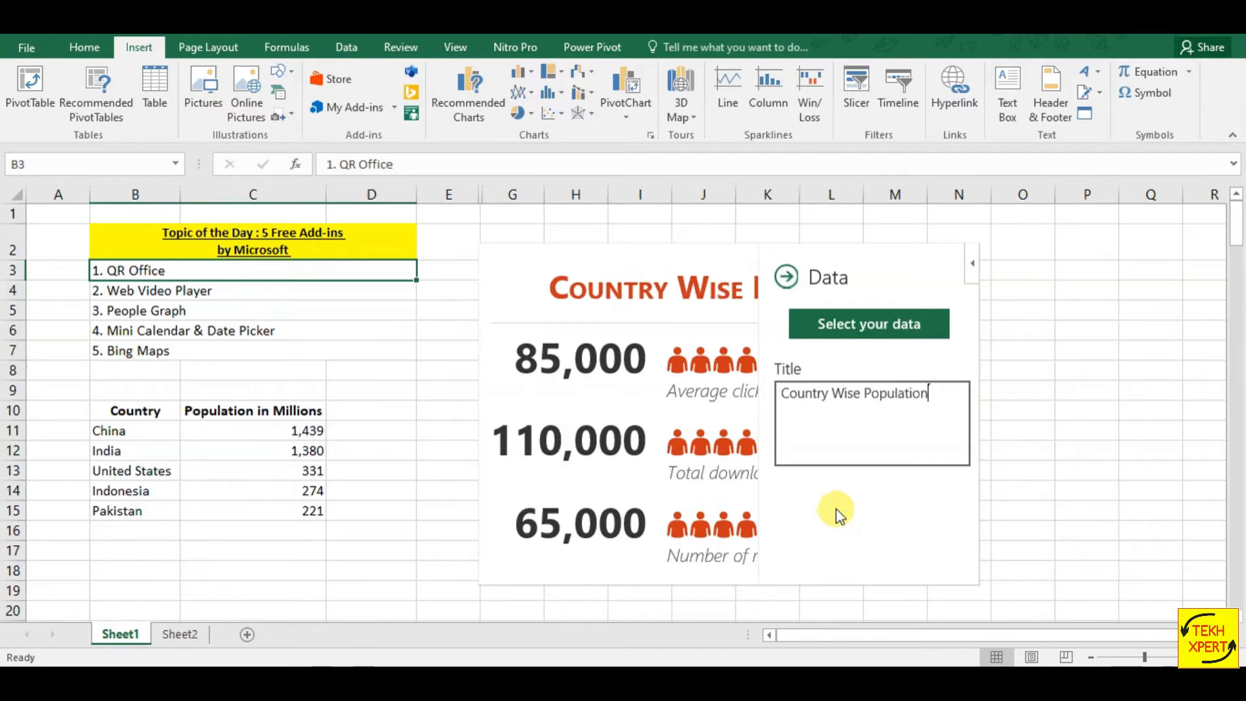
# Create the People Graph from the country and population table in B10:C15, including its headers.
pyautogui.click(854, 324)
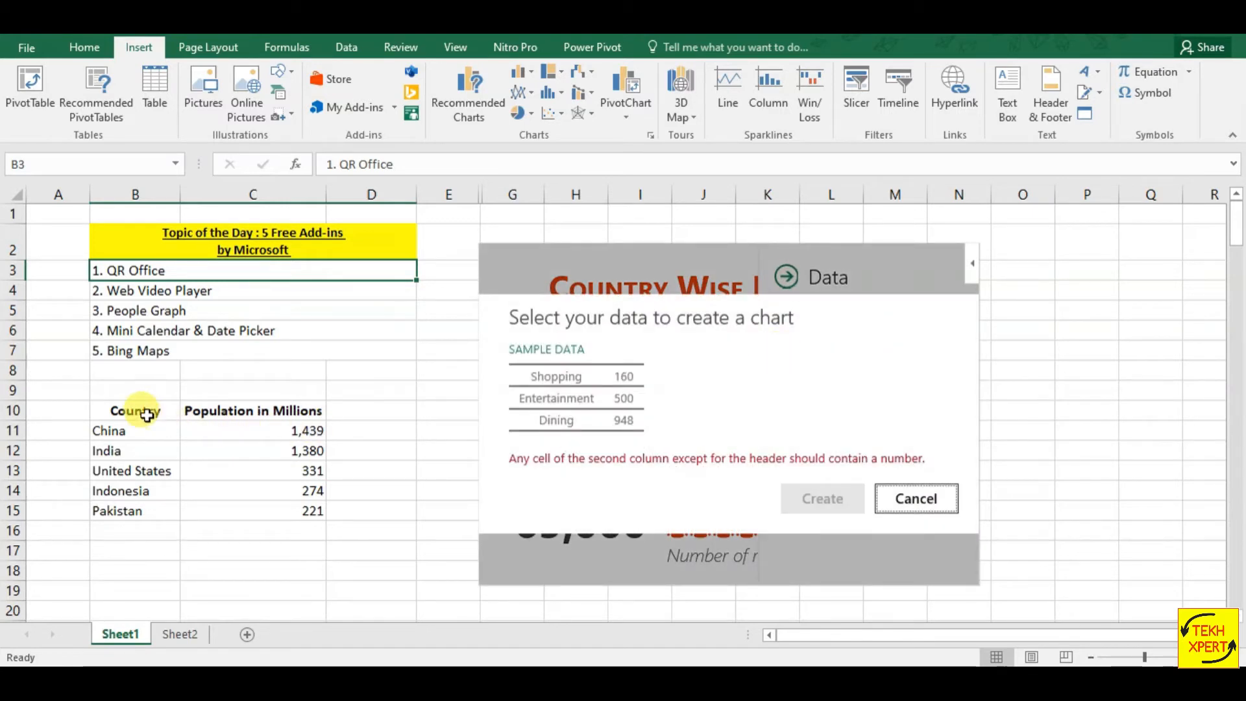
pyautogui.moveTo(147, 416); pyautogui.dragTo(287, 508)
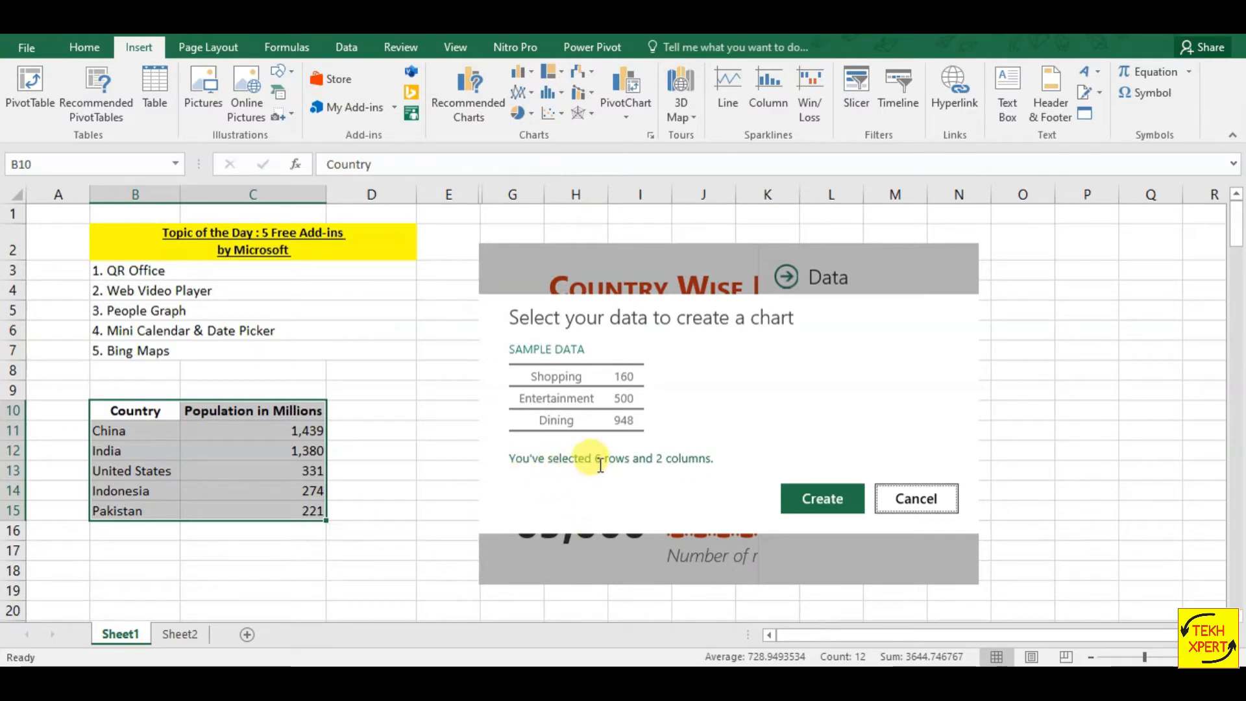
pyautogui.click(812, 504)
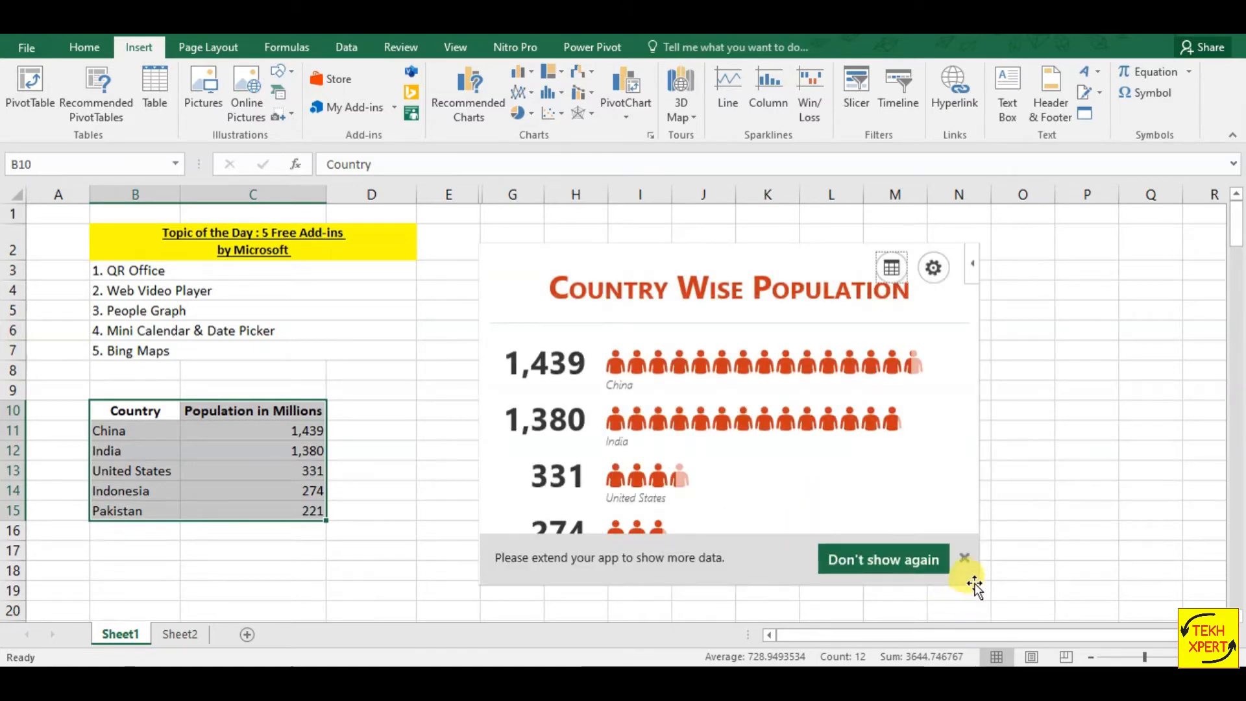
# Move the People Graph up to about cell E1 and enlarge it to reach about column N and row 19.
pyautogui.moveTo(608, 249); pyautogui.dragTo(574, 218)
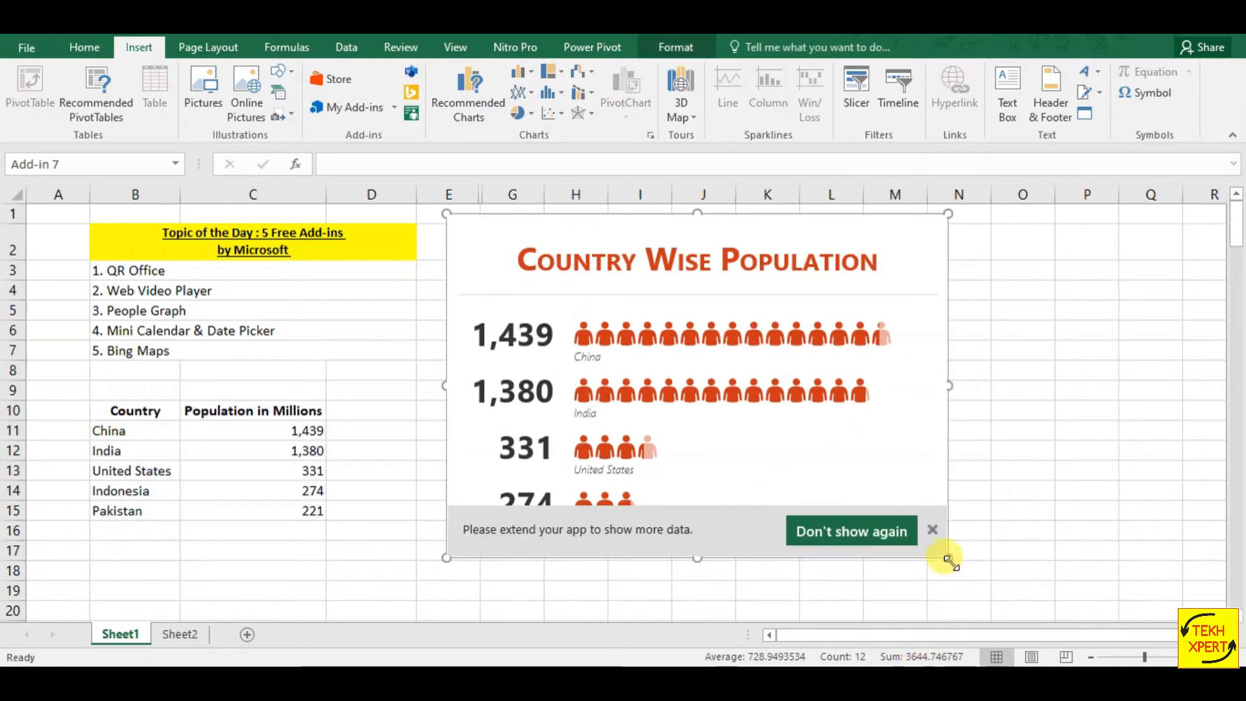
pyautogui.moveTo(949, 558); pyautogui.dragTo(1005, 604)
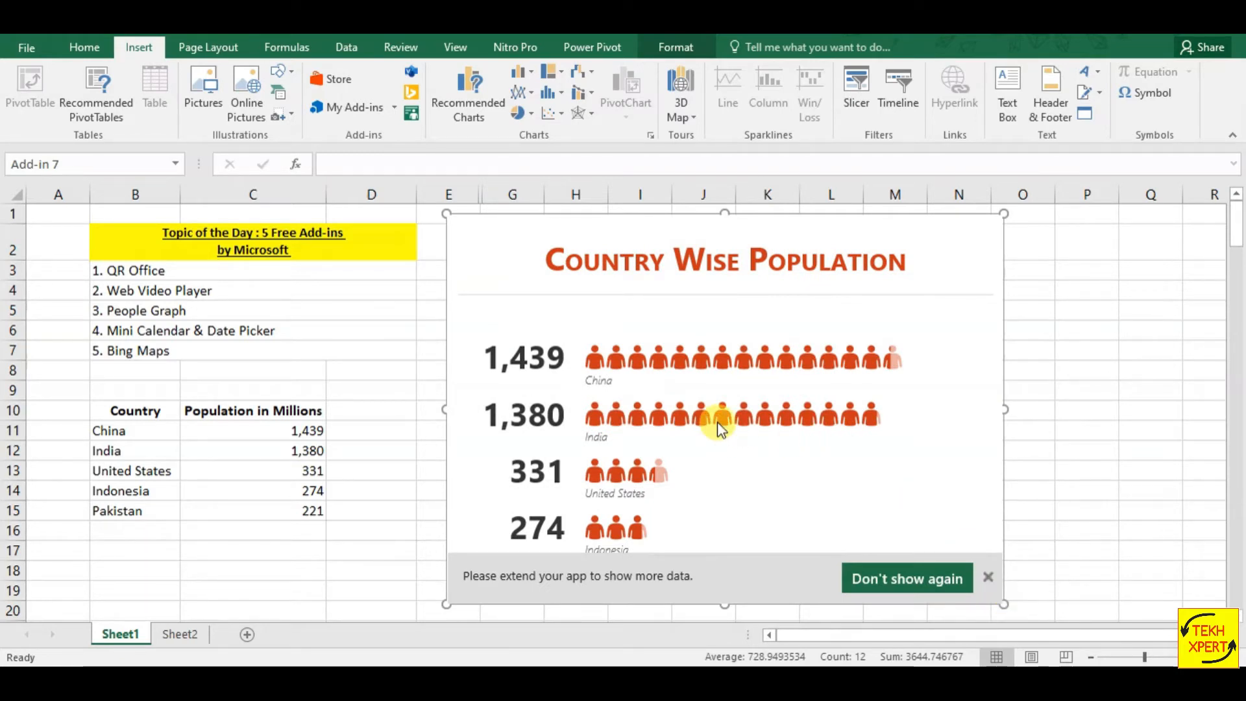
# Open the People Graph's settings, try the available chart types and choose Type 2 with the speech-bubble labels.
pyautogui.click(861, 236)
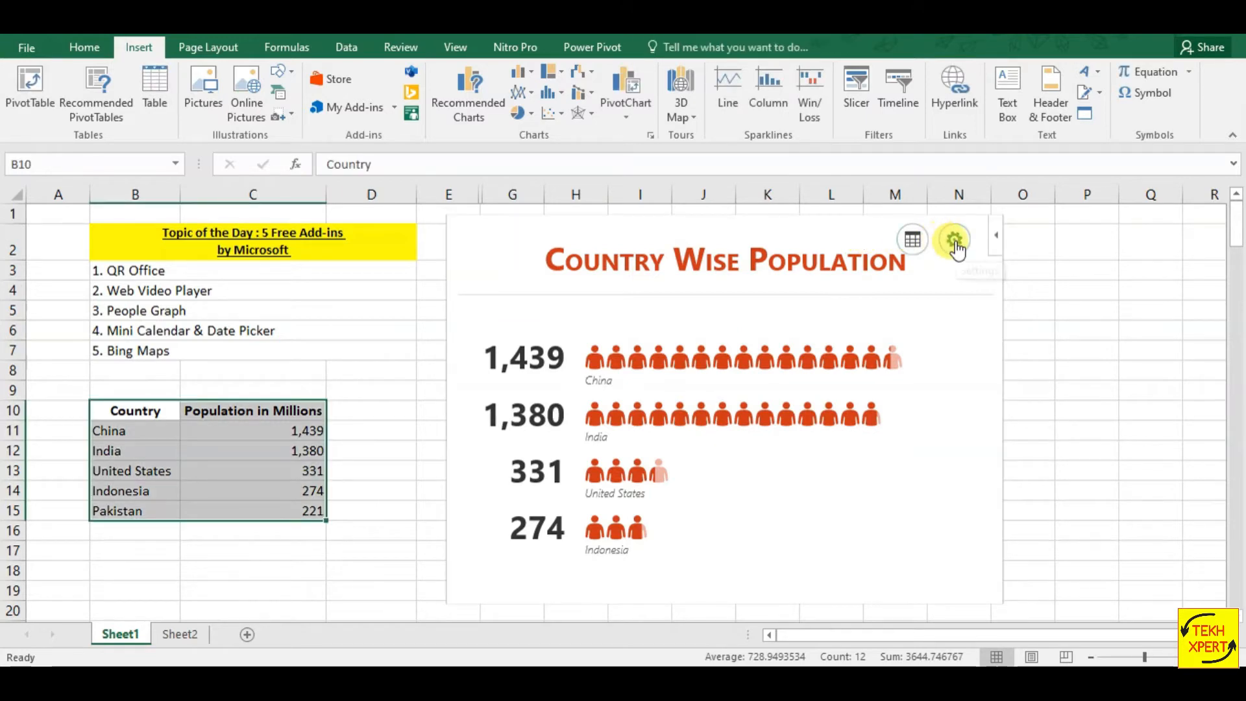
pyautogui.click(952, 240)
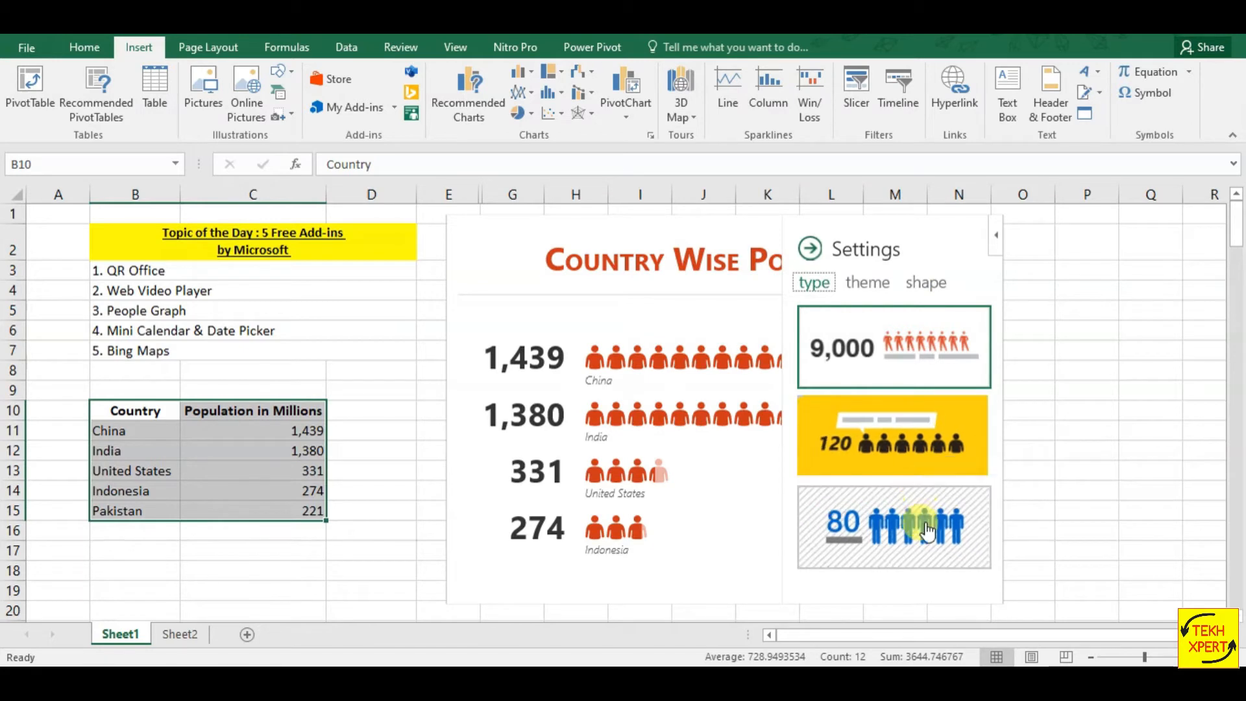
pyautogui.click(908, 456)
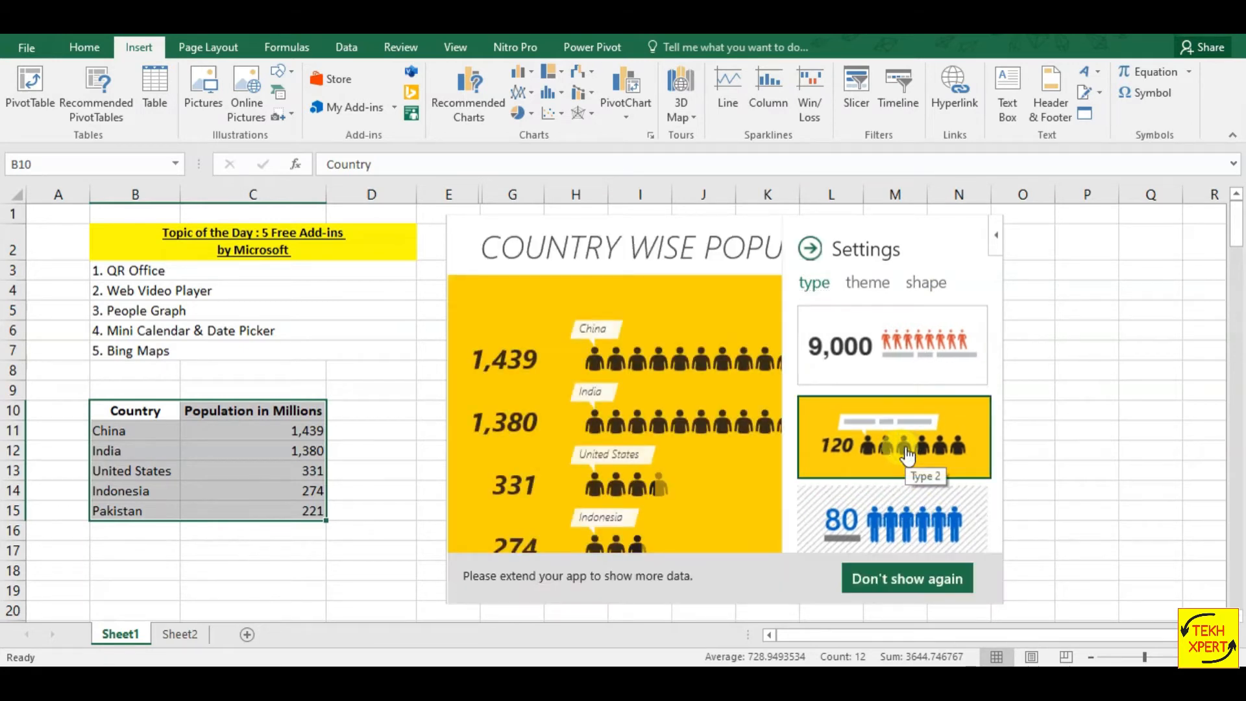
pyautogui.click(906, 356)
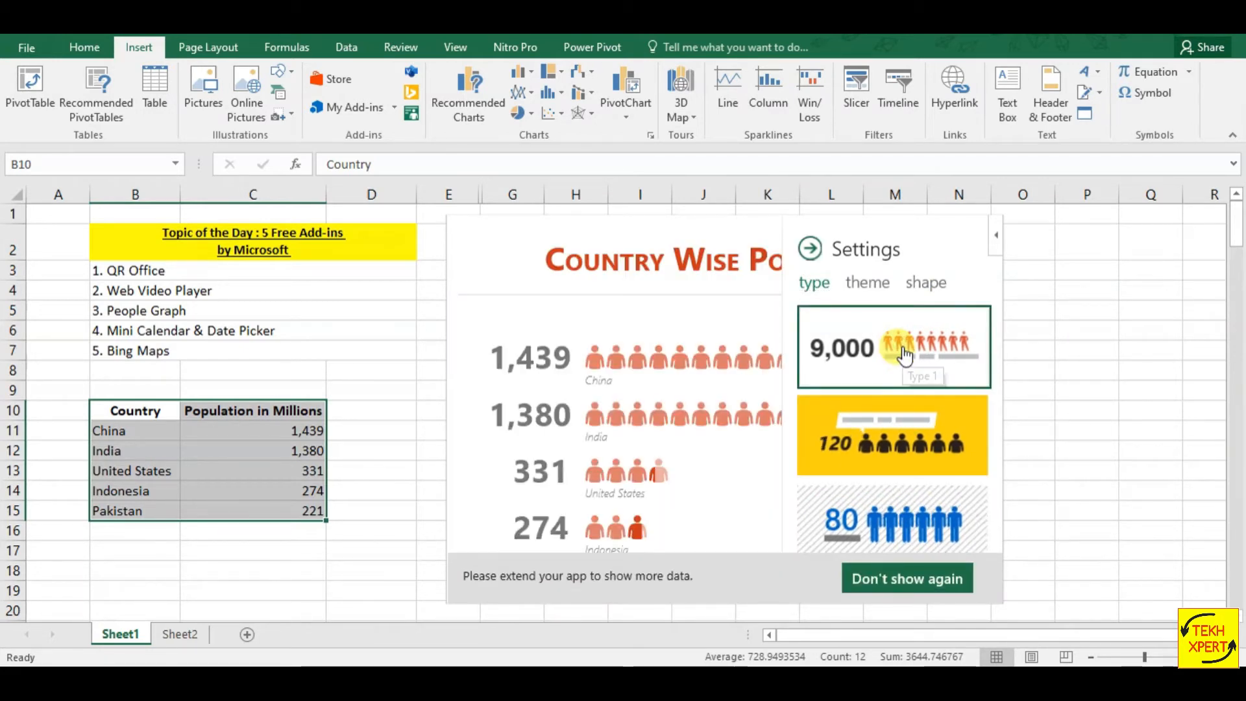
pyautogui.click(908, 517)
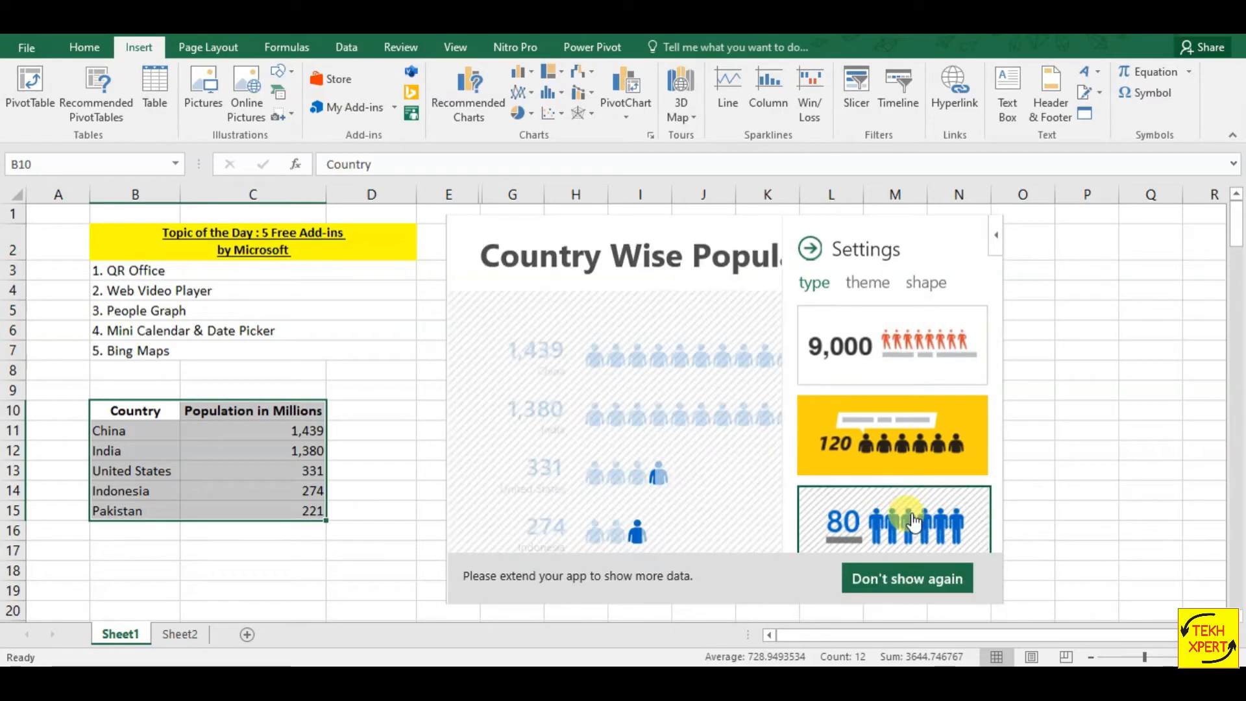
pyautogui.click(897, 336)
pyautogui.click(899, 442)
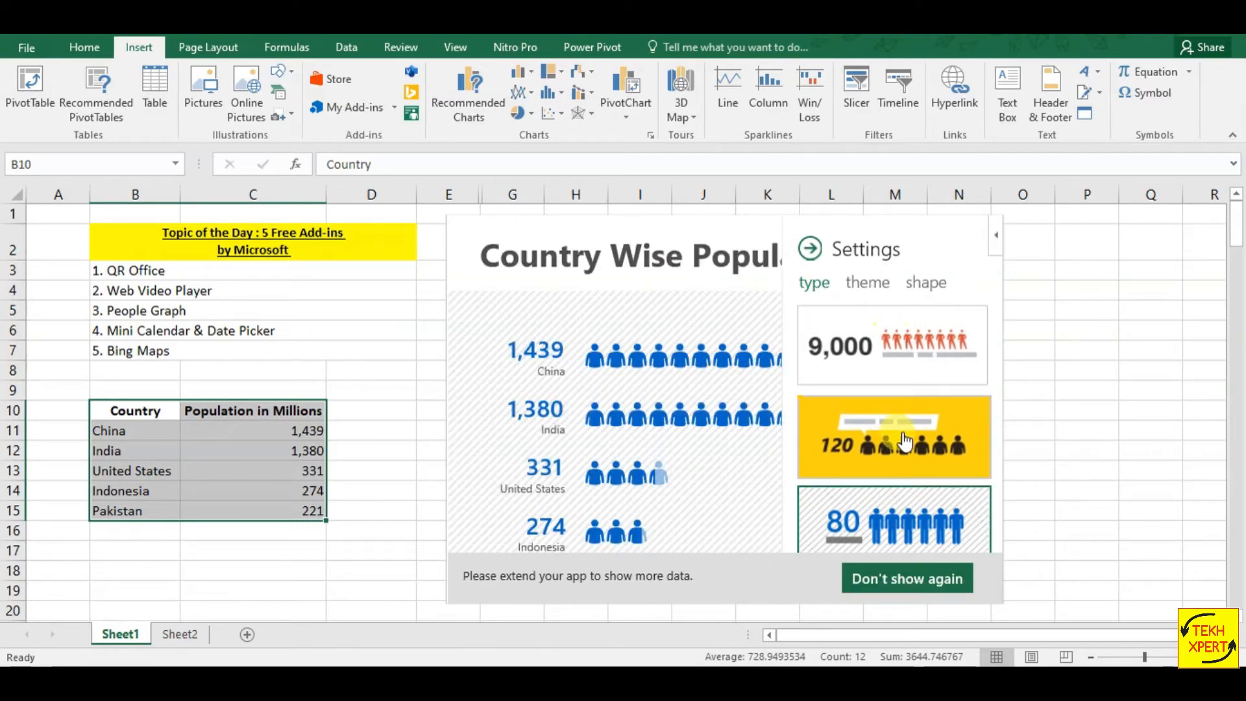
pyautogui.click(893, 380)
# Try several colour themes on the People Graph and apply Theme 3, the orange one with black figures.
pyautogui.click(867, 285)
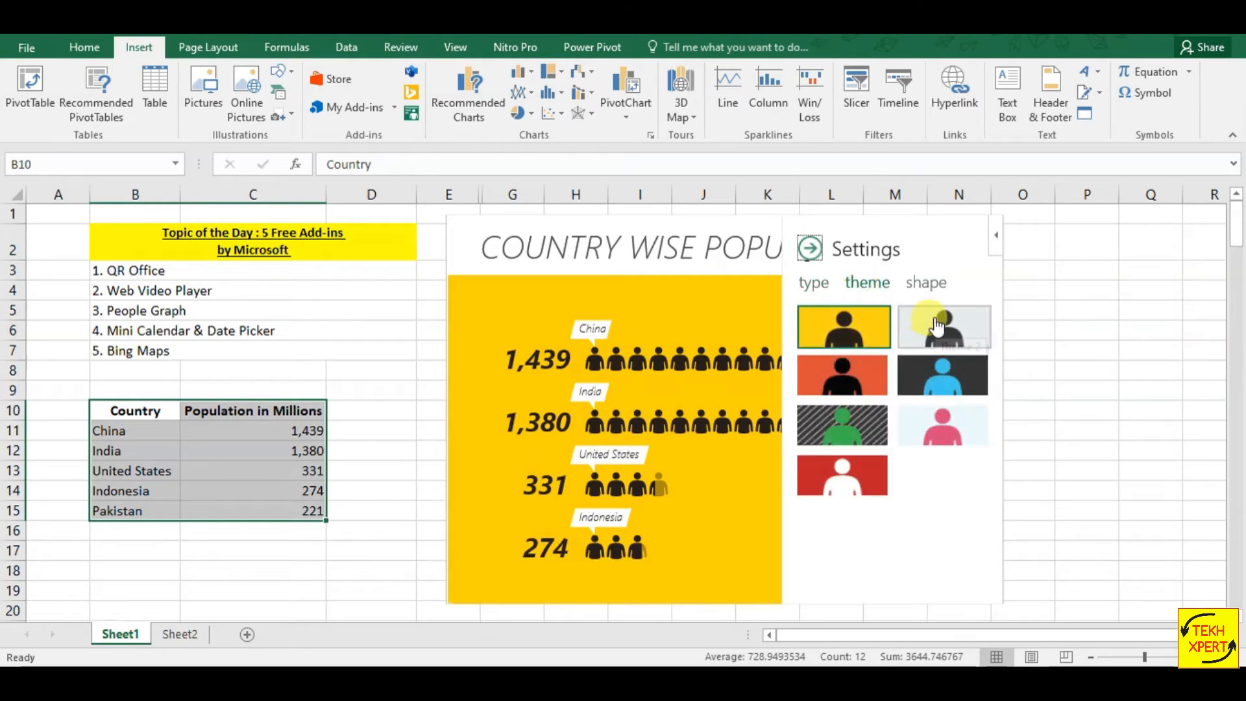
pyautogui.click(938, 325)
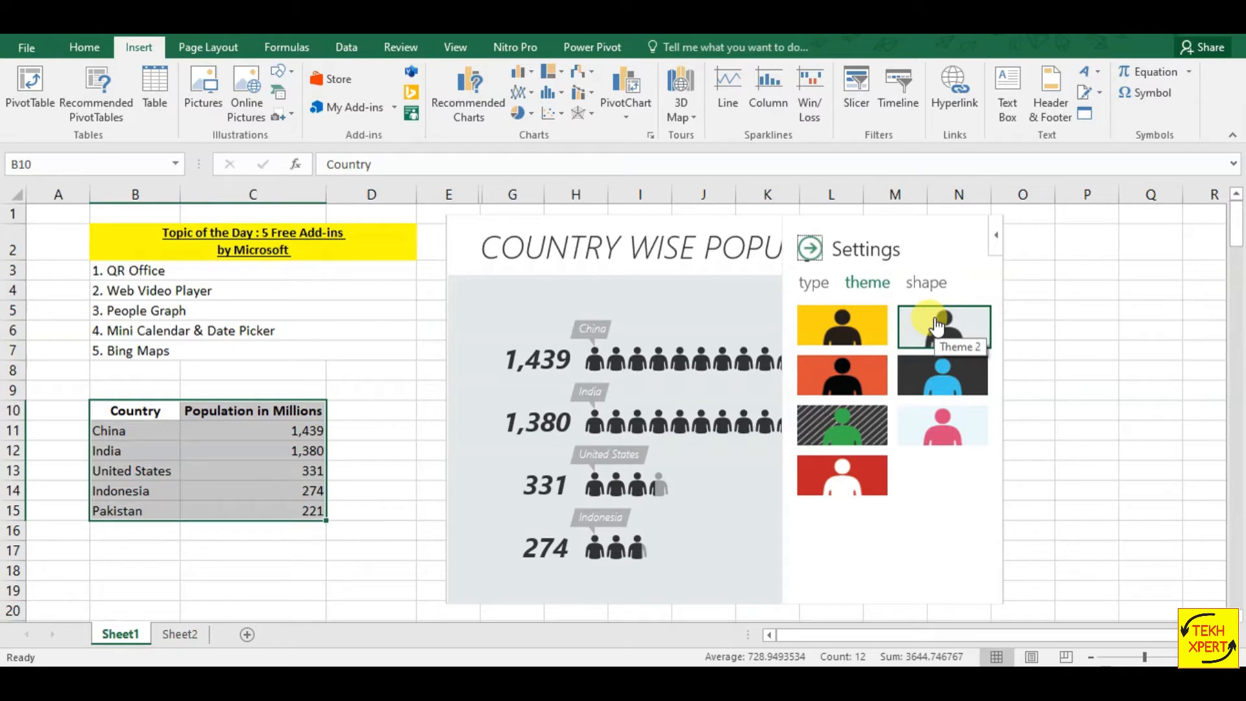
pyautogui.click(945, 377)
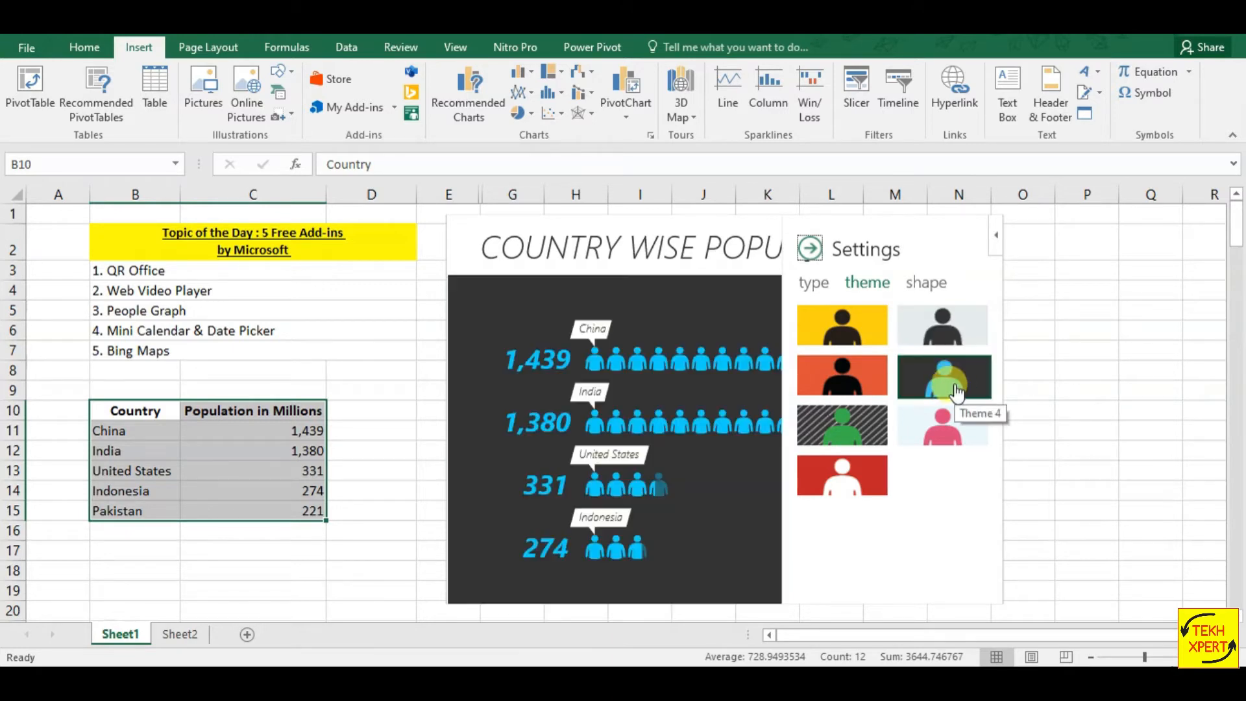
pyautogui.click(944, 431)
pyautogui.click(847, 396)
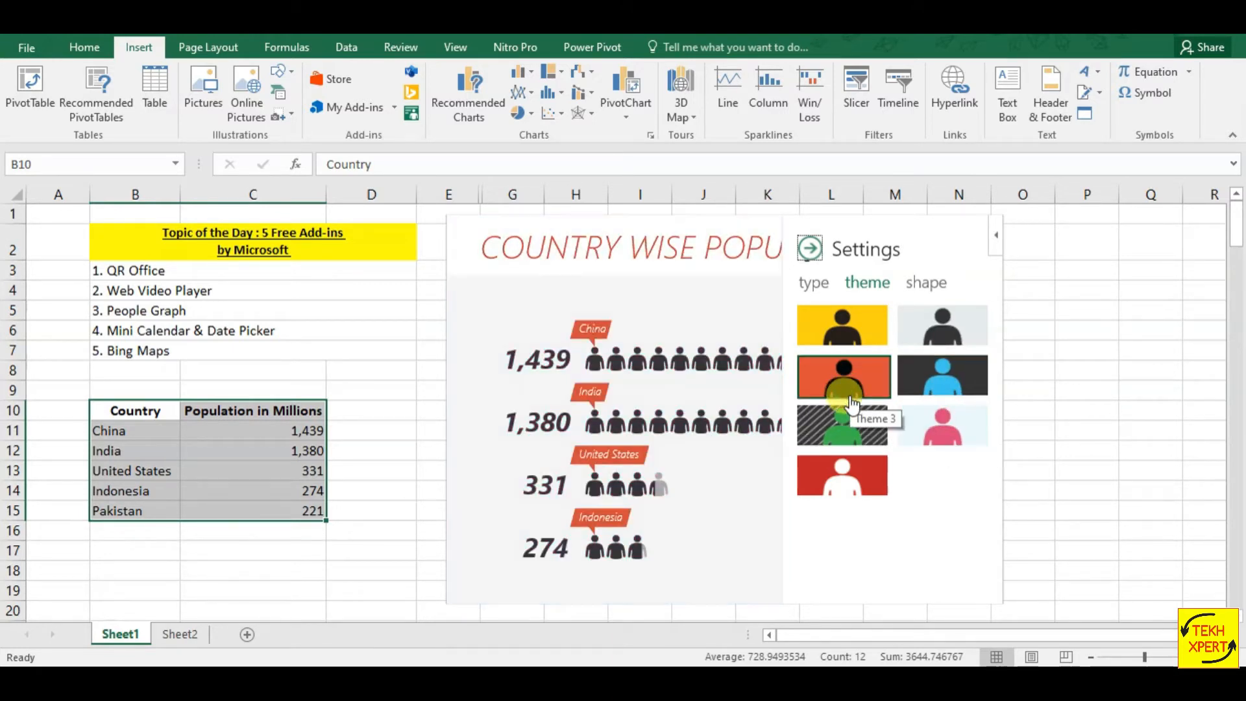
pyautogui.click(850, 431)
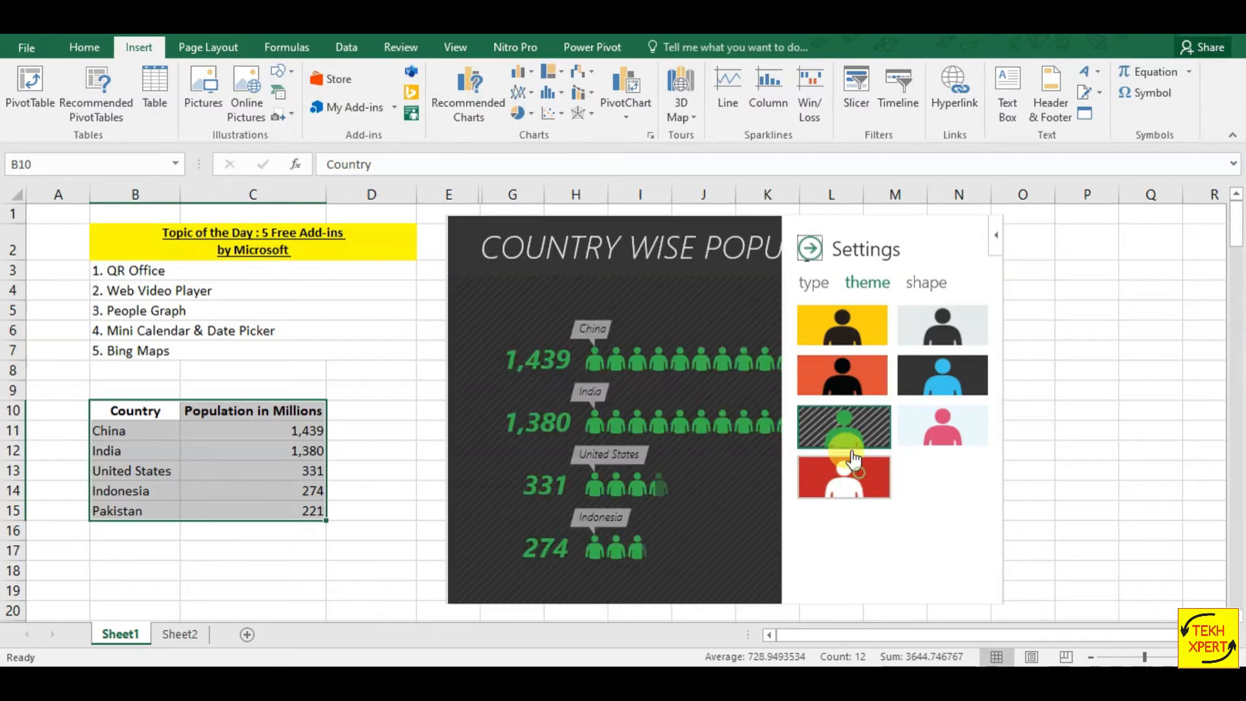
pyautogui.click(852, 461)
pyautogui.click(851, 388)
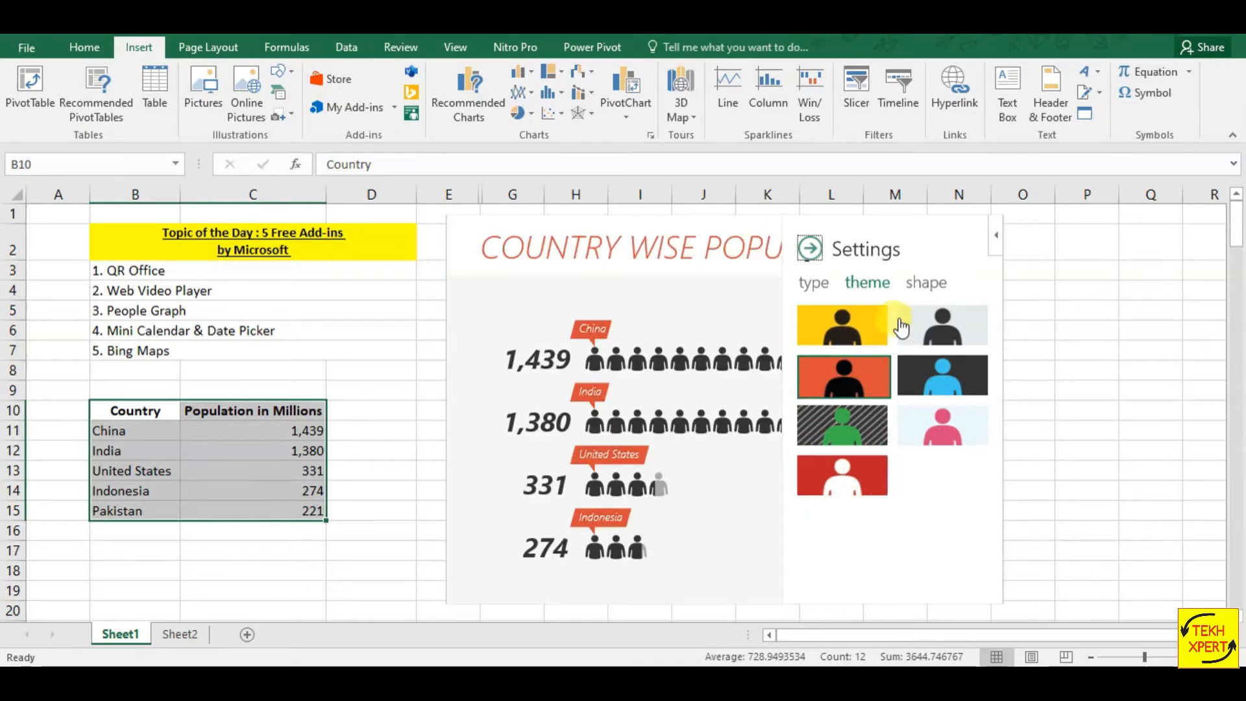
# Try the diamond as the People Graph's shape and switch to the money bag shape.
pyautogui.click(919, 286)
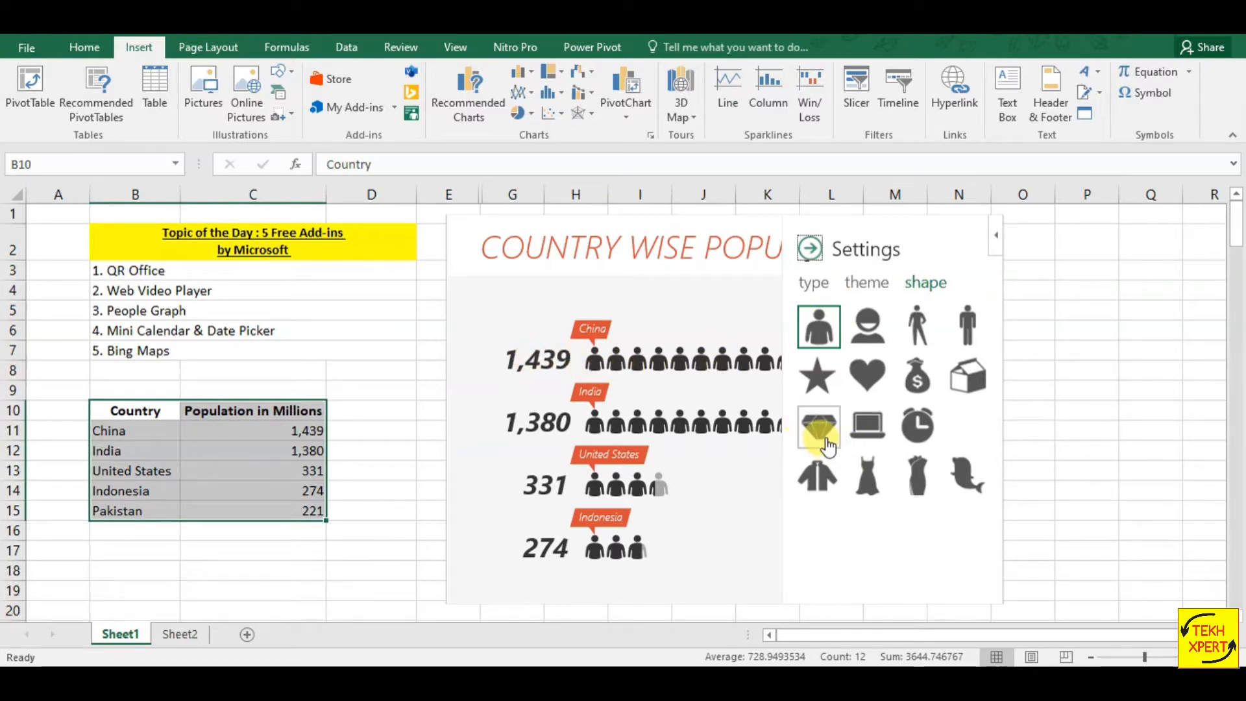
pyautogui.click(826, 441)
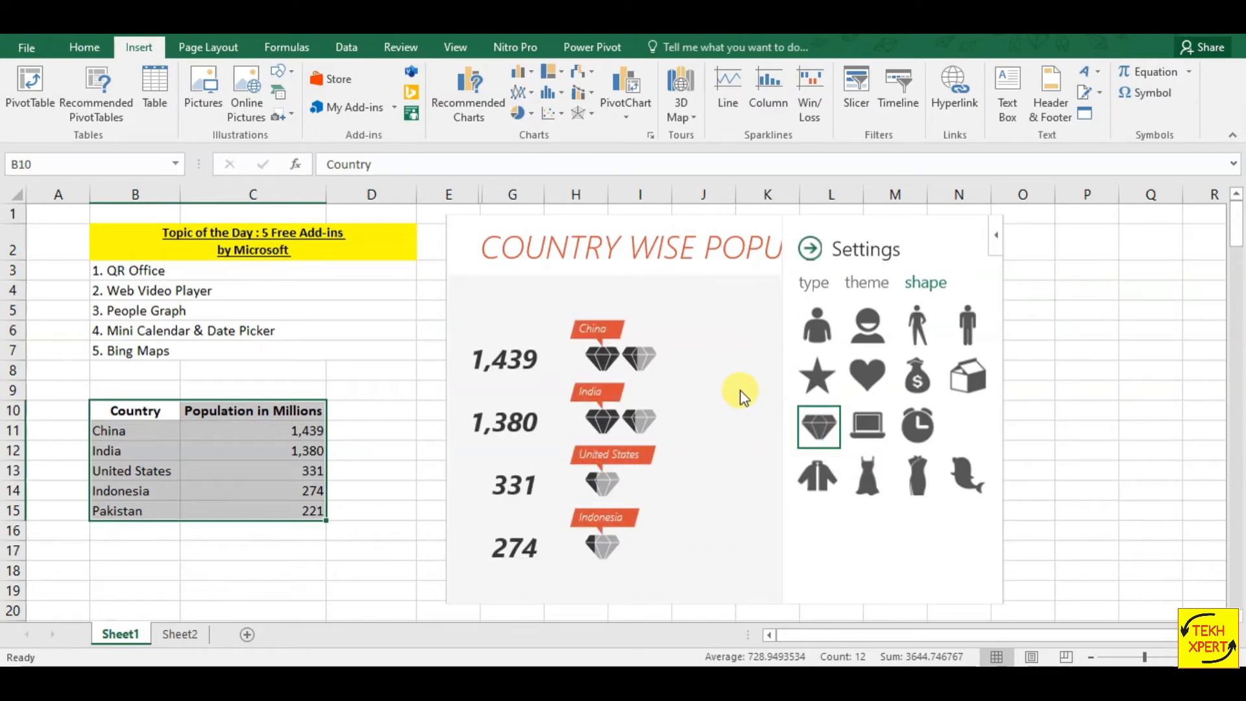
pyautogui.click(919, 377)
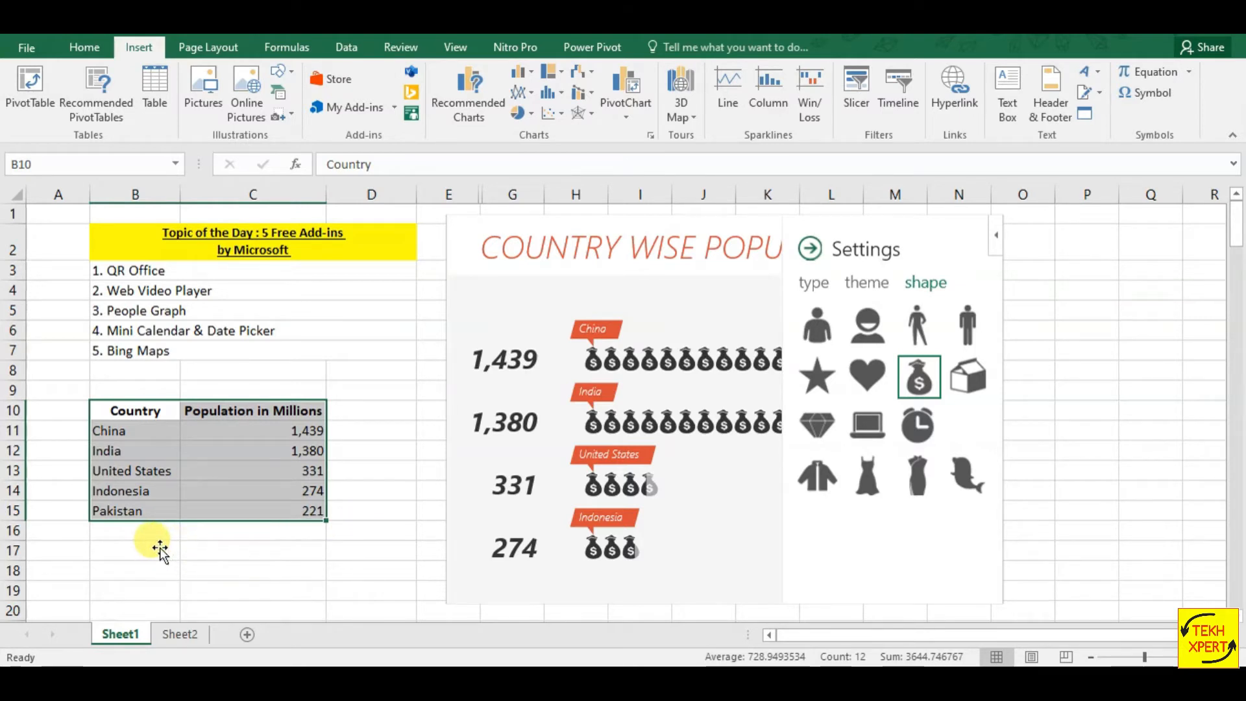
pyautogui.hotkey('alt', 'Tab')
pyautogui.press('Tab')
pyautogui.press('Tab')
pyautogui.press('Tab')
pyautogui.press('Tab')
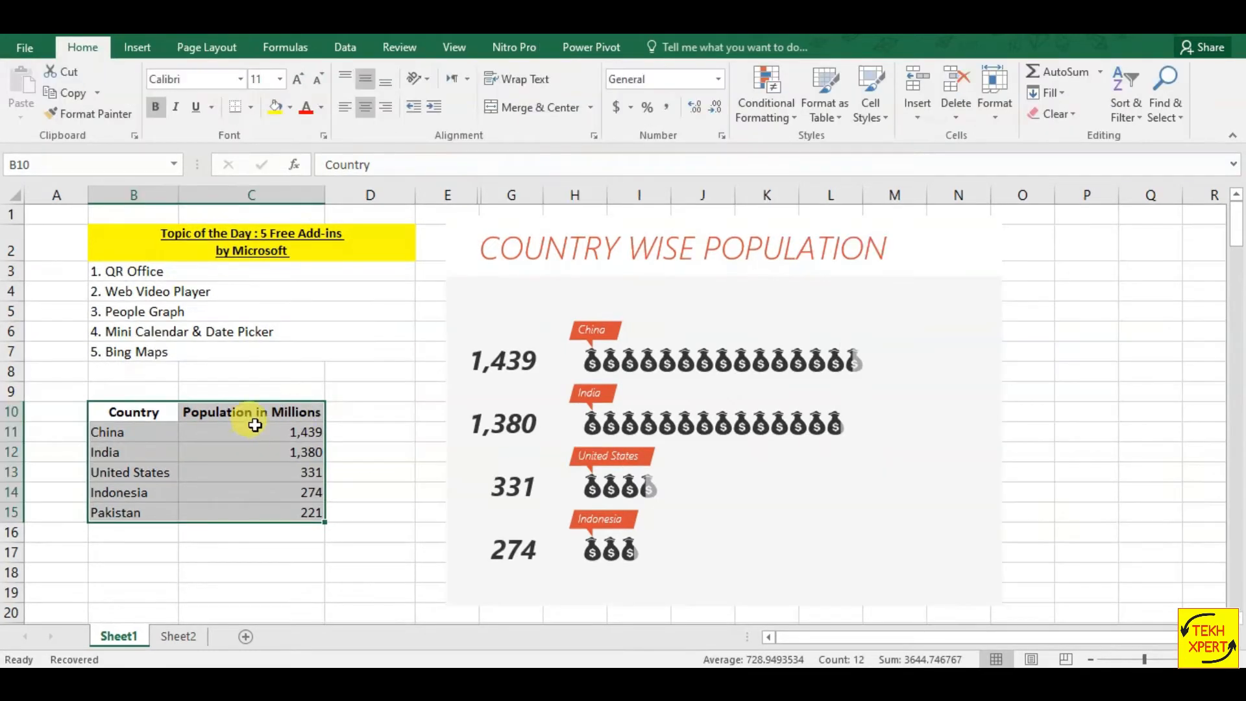
# Try adding Sri Lanka with a population of 90 in B16:C16 below the data range, and undo both entries.
pyautogui.click(296, 433)
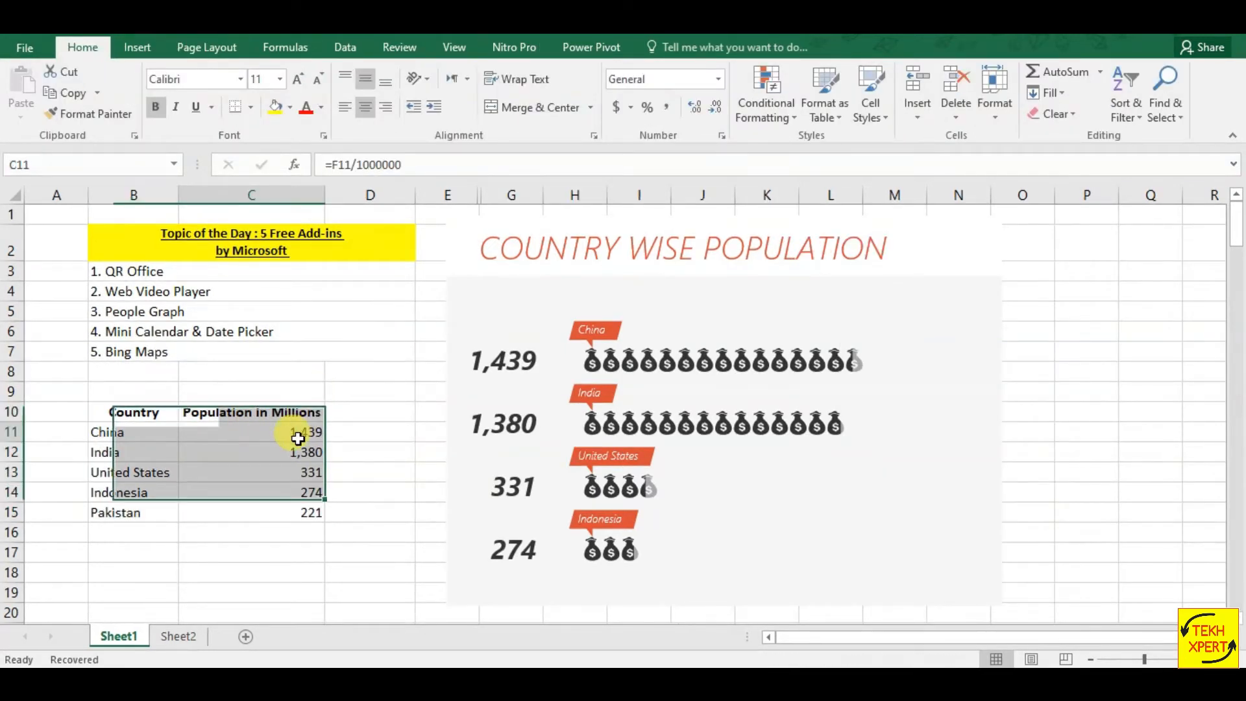
pyautogui.click(161, 533)
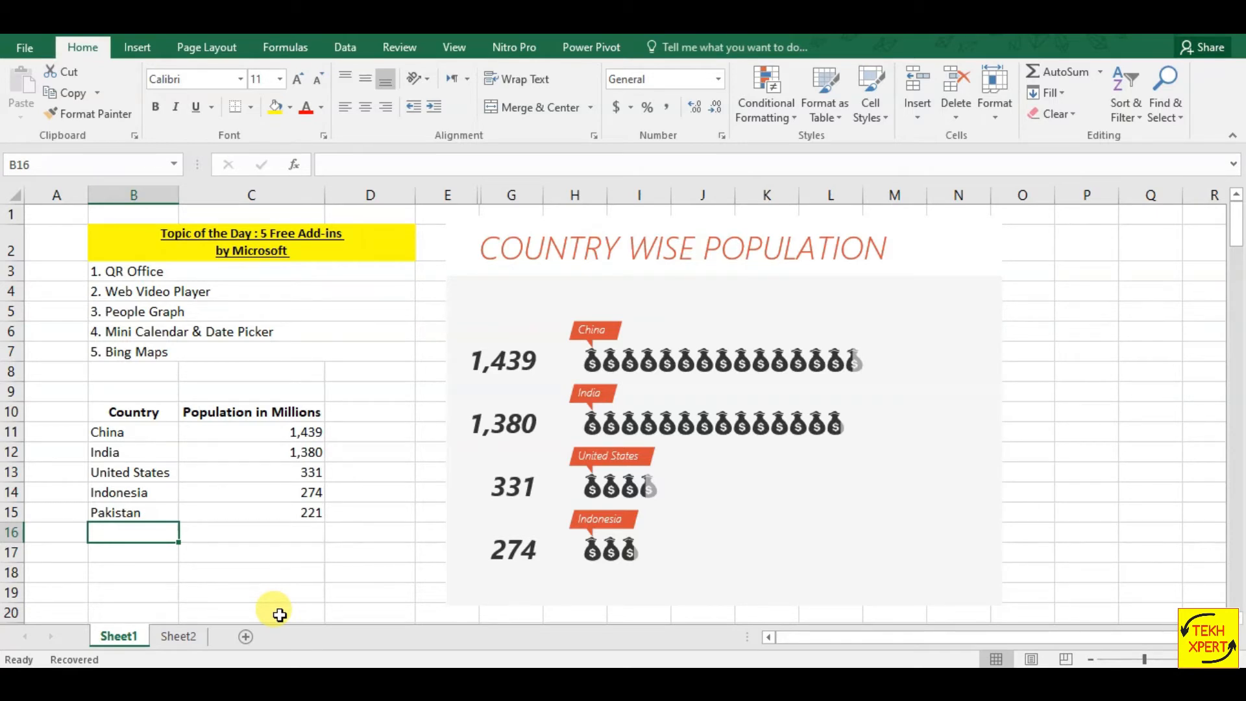
pyautogui.write('Sri Lanka')
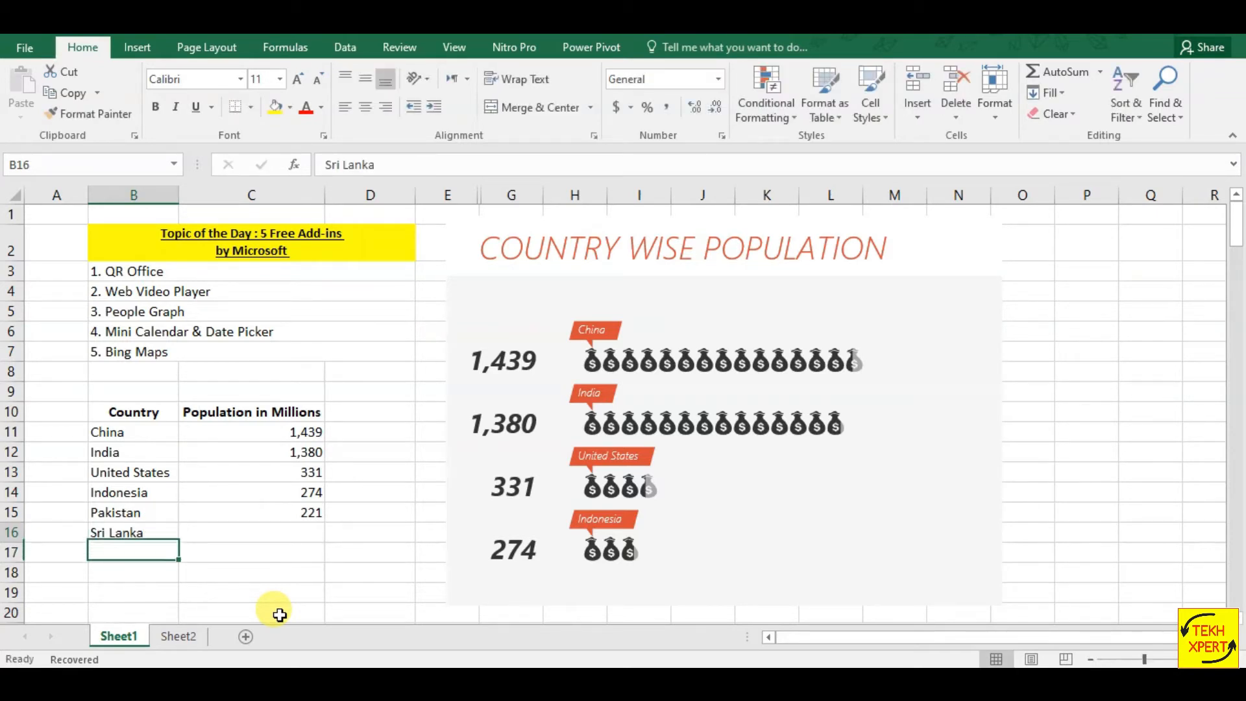
pyautogui.press('Tab')
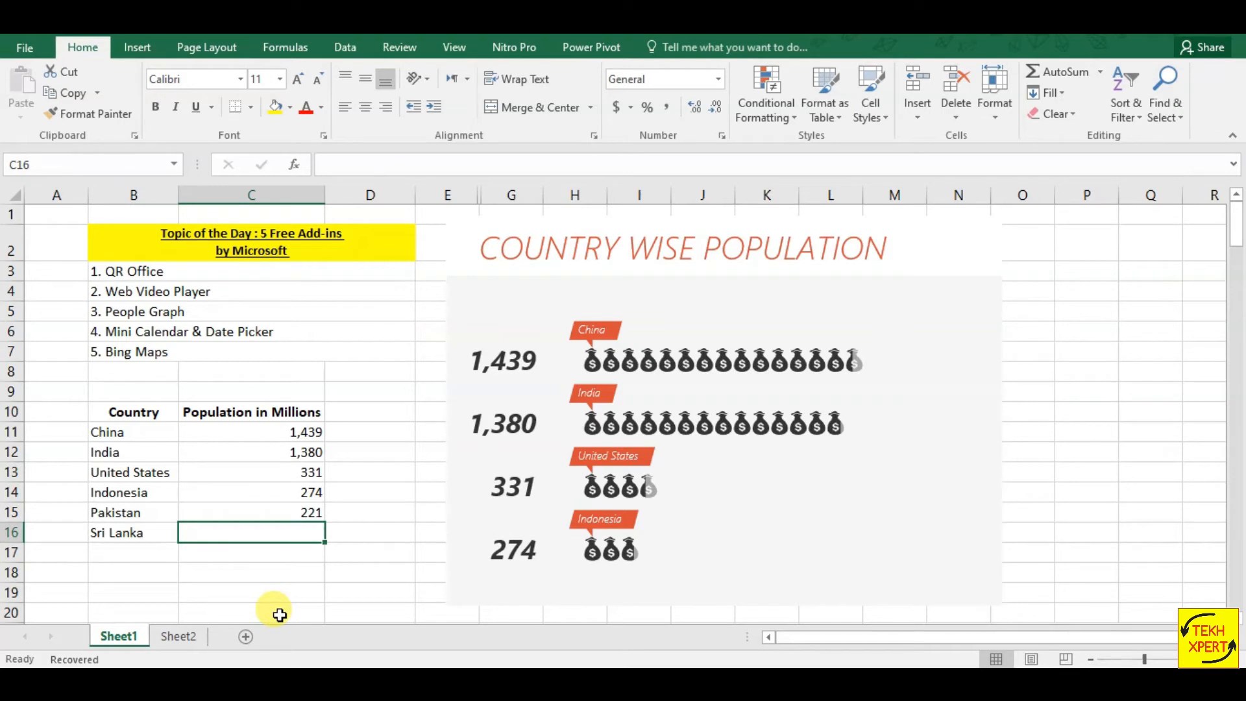
pyautogui.write('90')
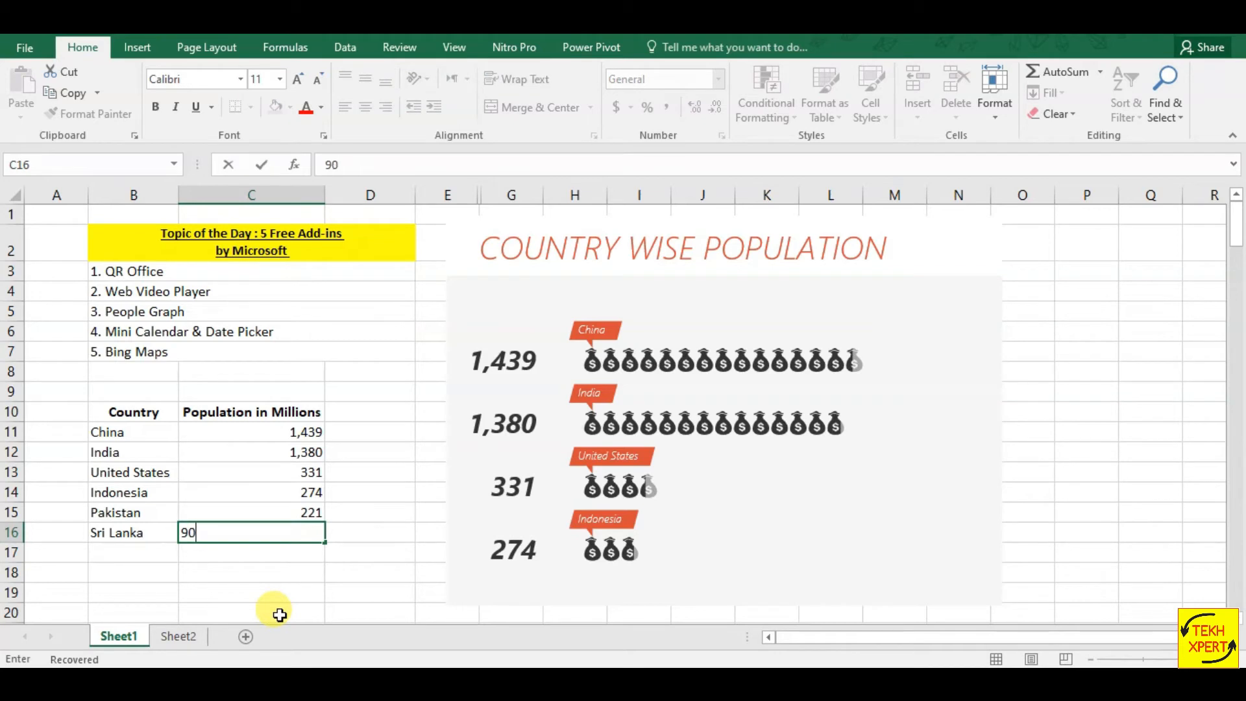
pyautogui.press('Return')
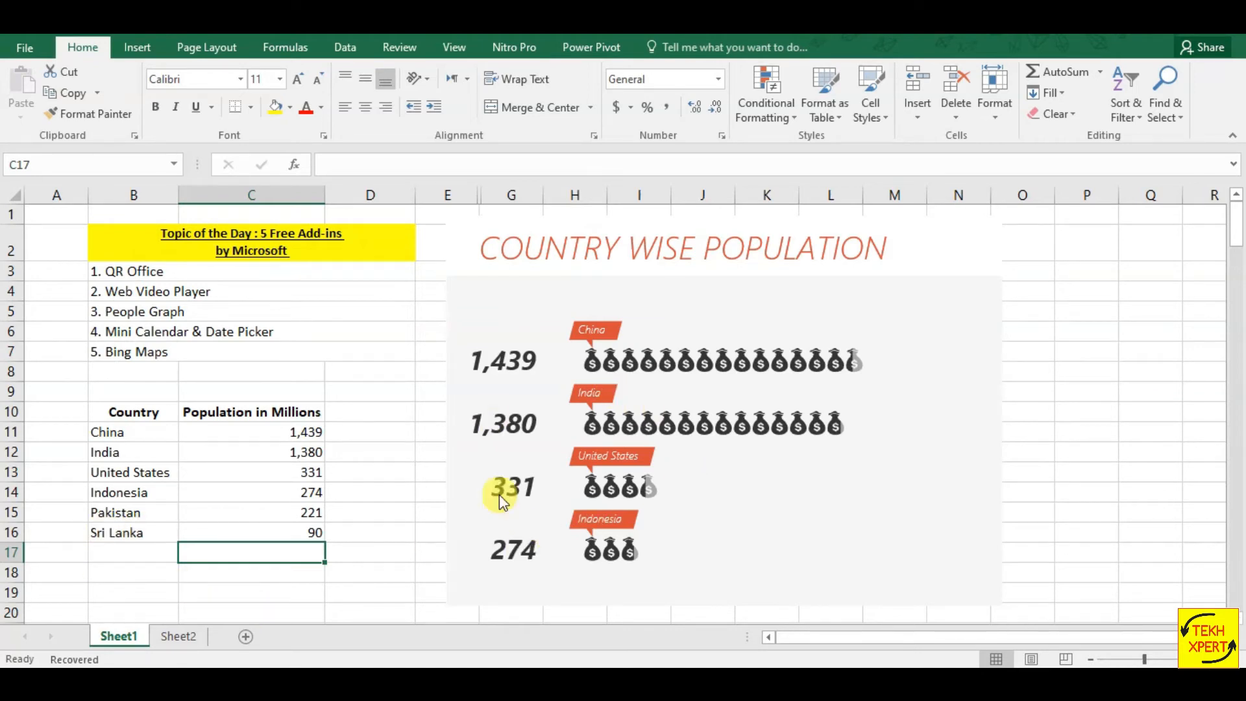
pyautogui.hotkey('ctrl', 'z')
pyautogui.hotkey('ctrl', 'z')
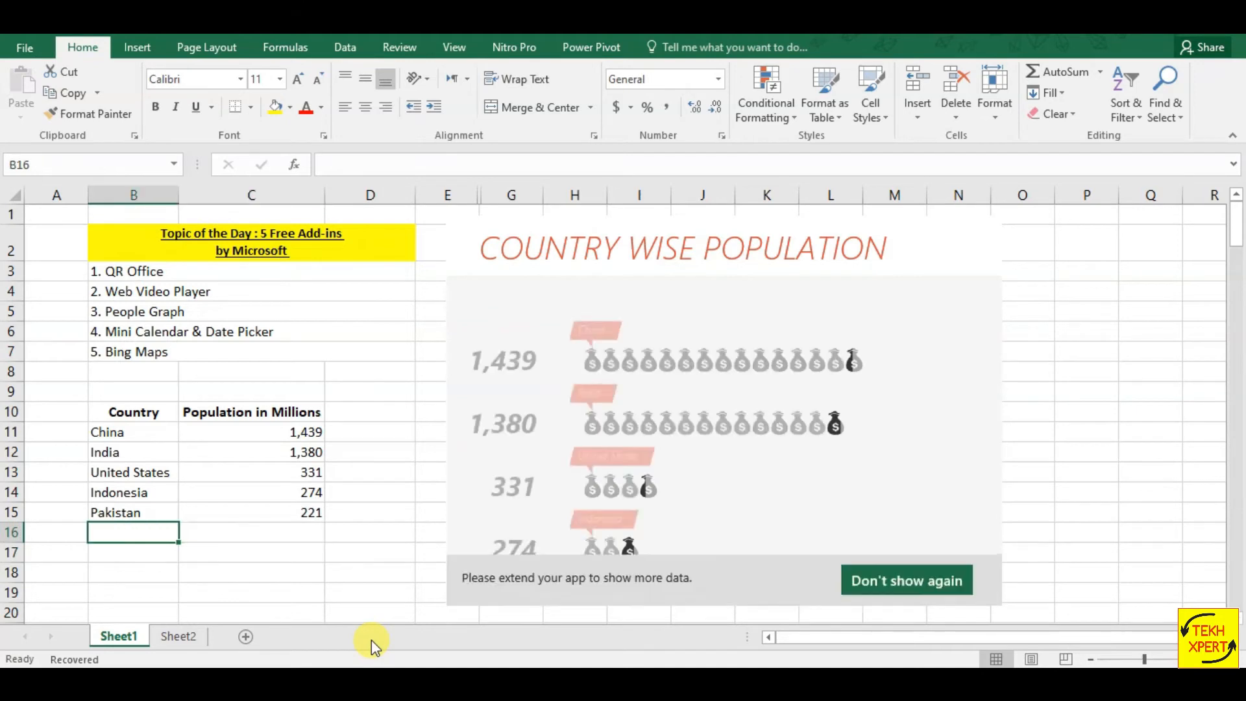
# Convert the country and population range B10:C15 into an Excel table with headers.
pyautogui.moveTo(131, 412); pyautogui.dragTo(279, 515)
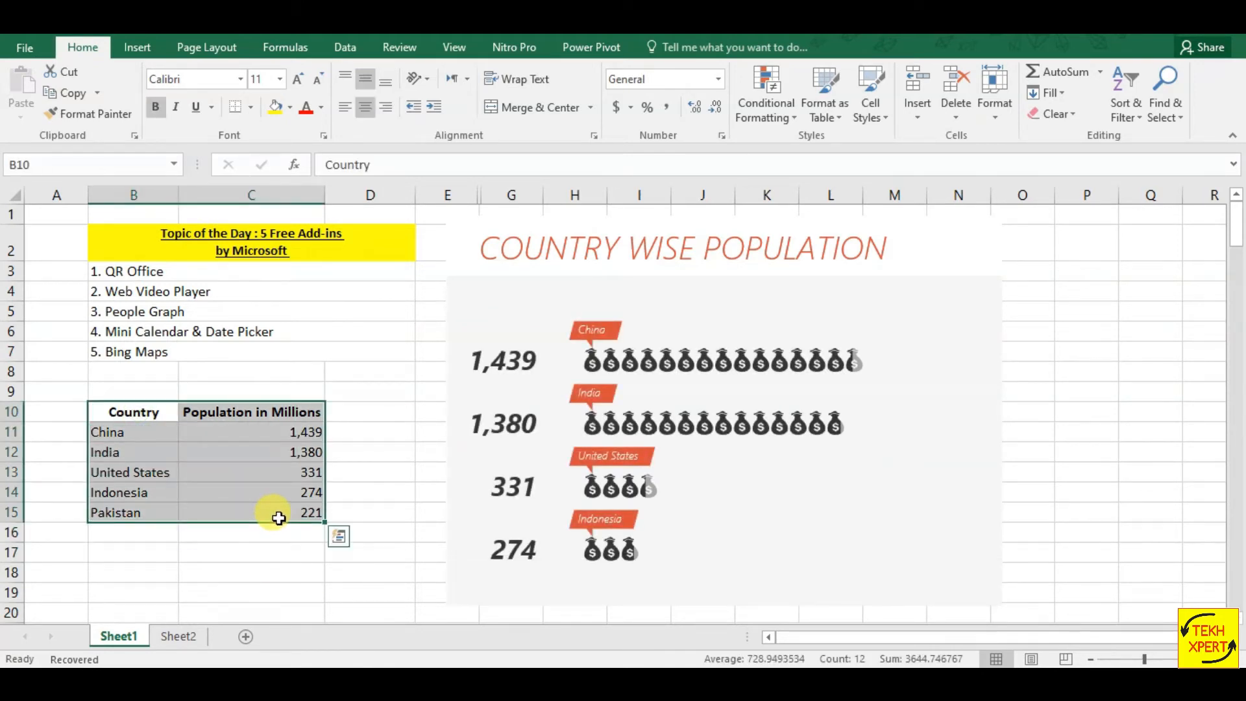
pyautogui.hotkey('ctrl', 't')
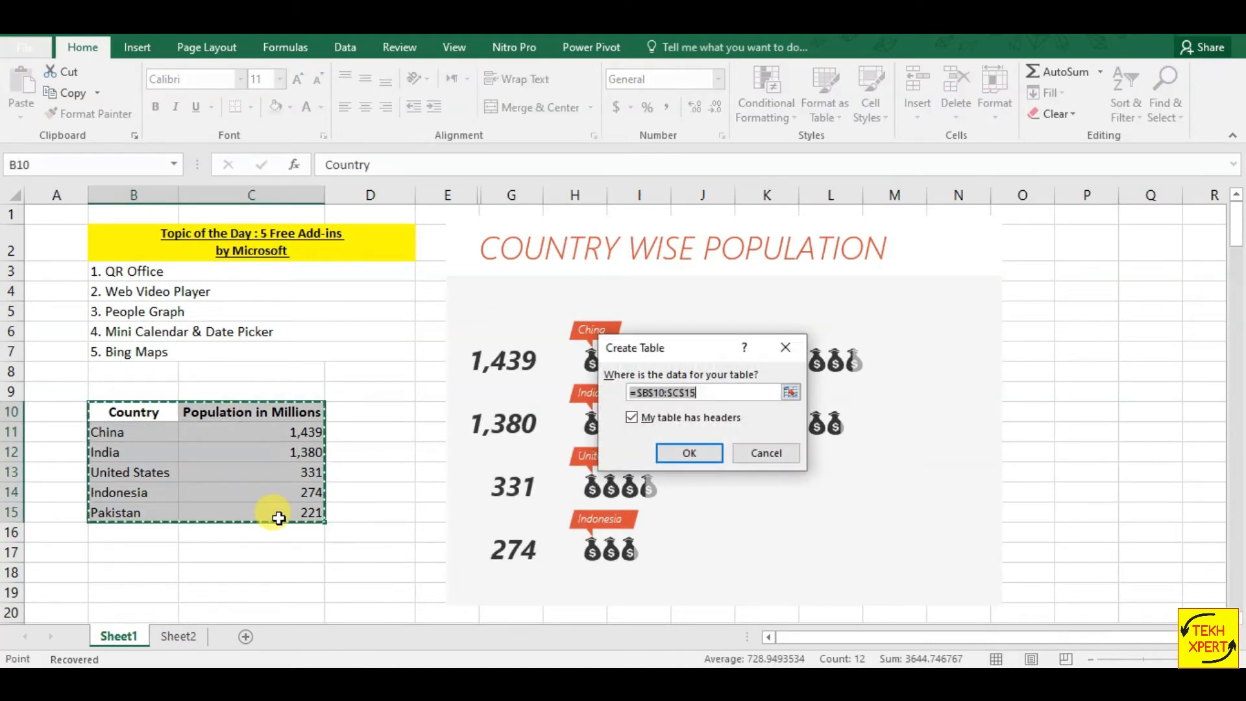
pyautogui.click(689, 454)
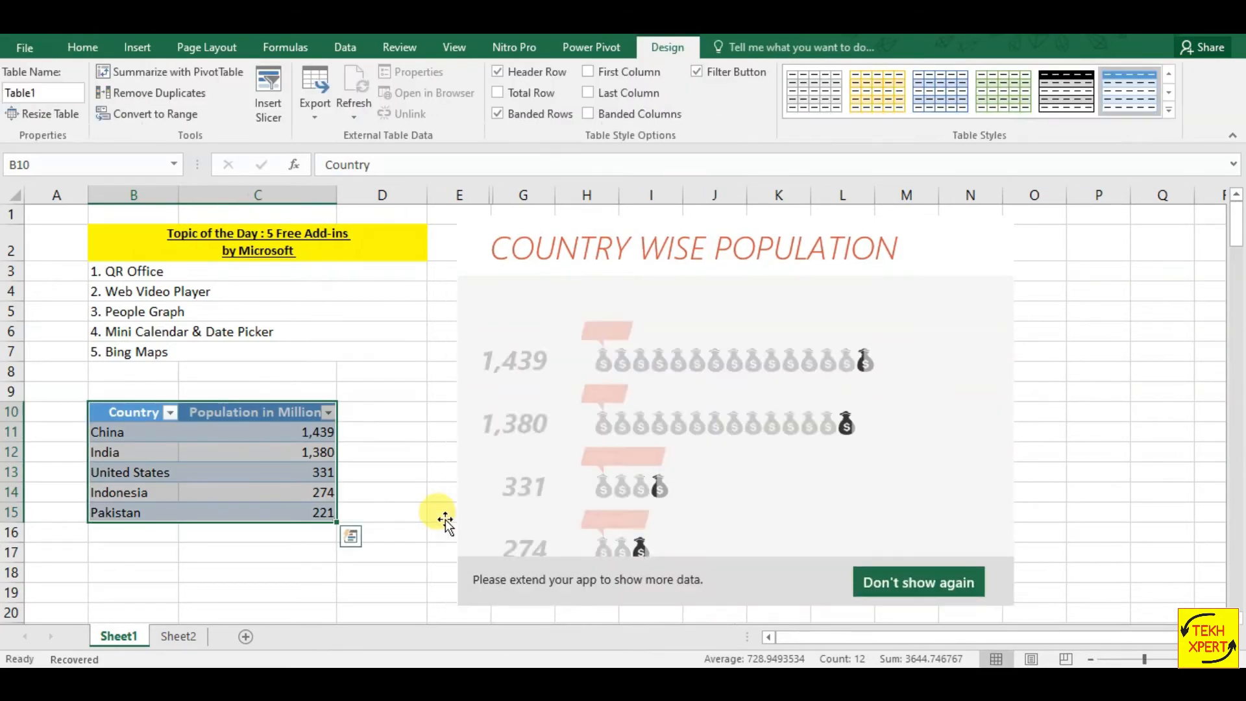
# Add a new table row in B16:C16 for Sri Lanka with a population of 91 million.
pyautogui.click(144, 534)
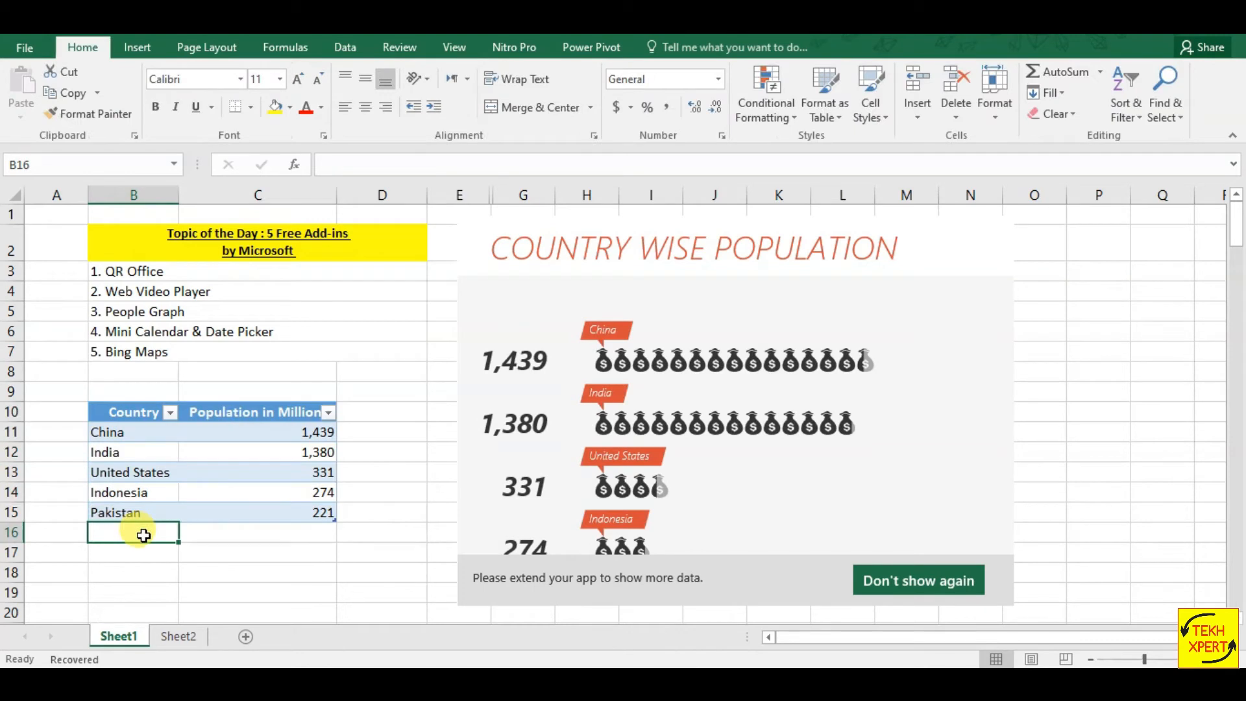
pyautogui.write('Sri Lanka')
pyautogui.press('Return')
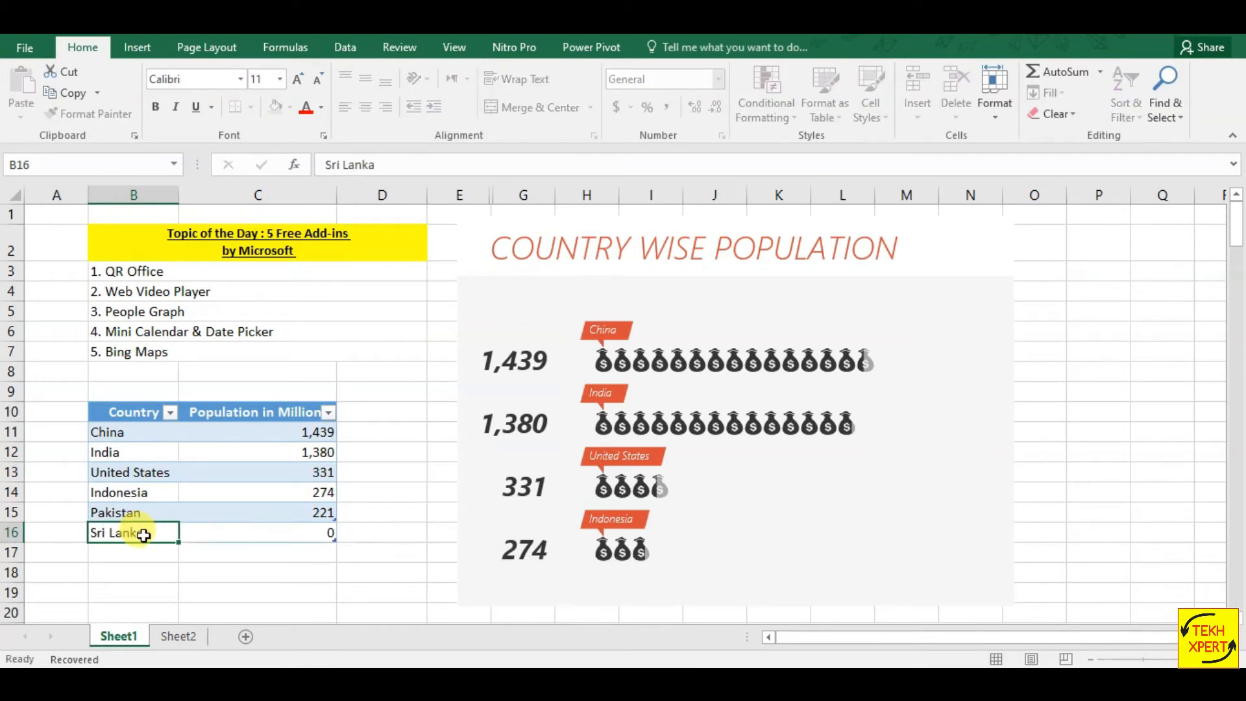
pyautogui.press('Up')
pyautogui.press('Right')
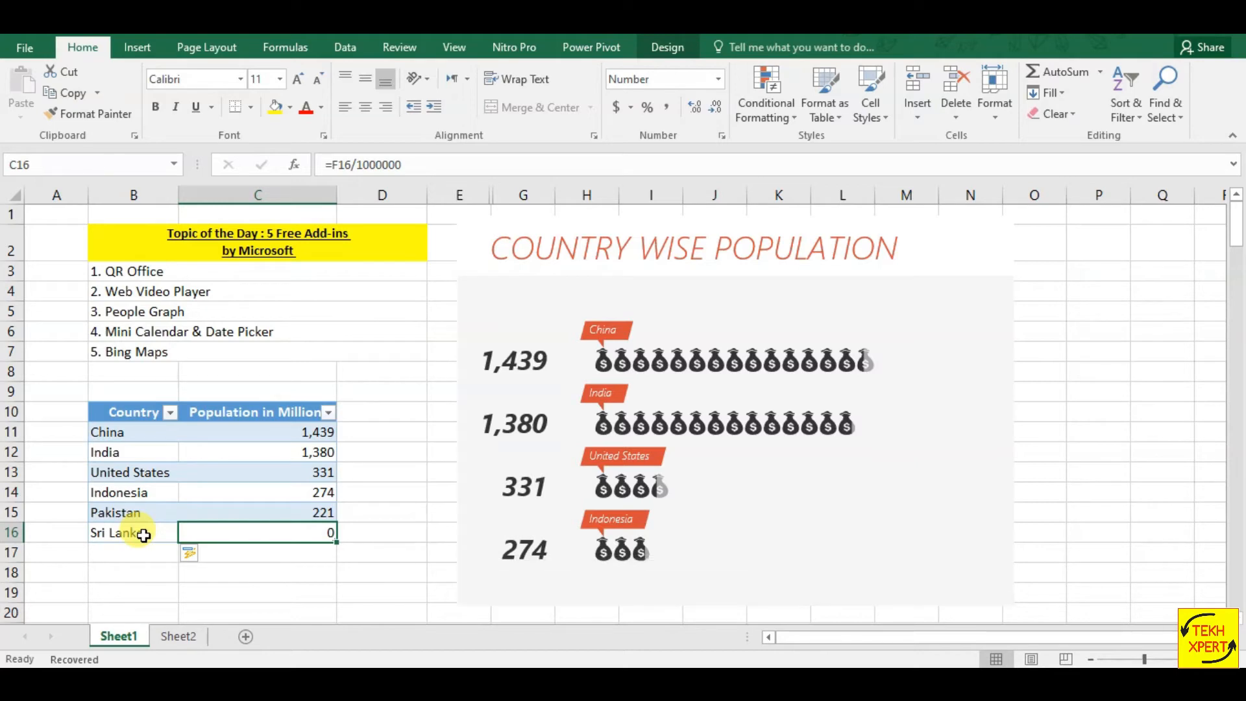
pyautogui.write('91')
pyautogui.press('Return')
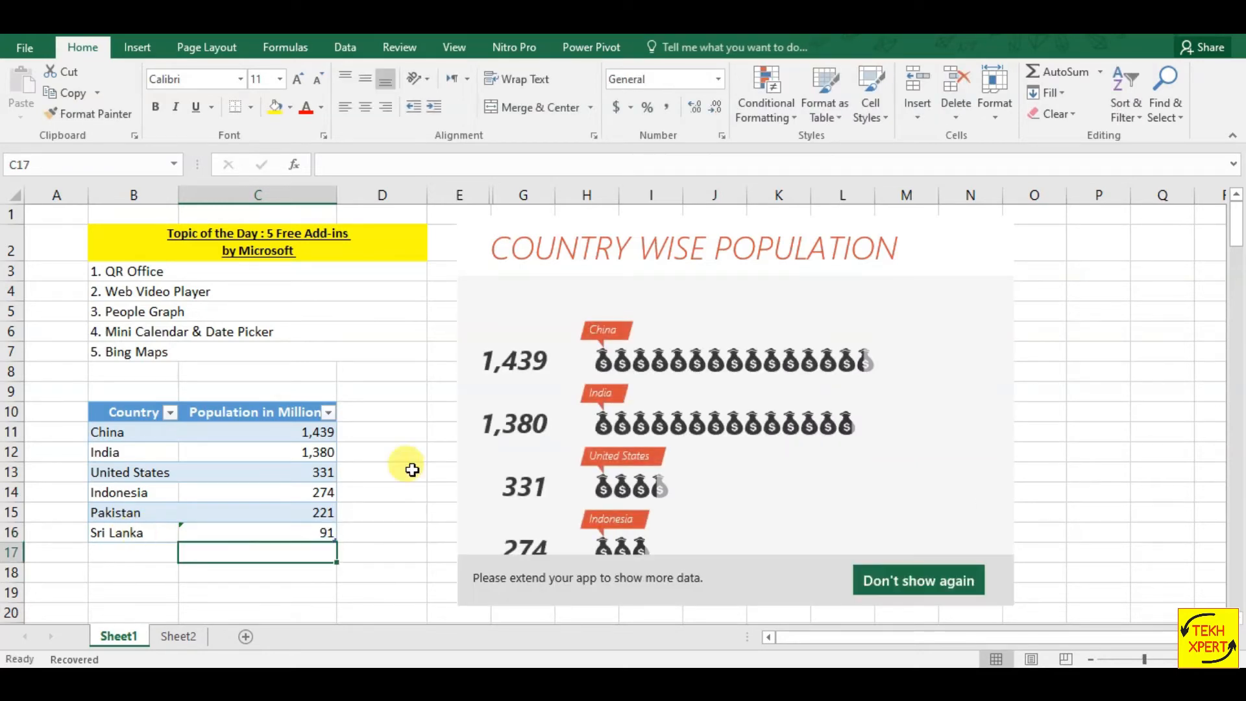
# Enlarge the People Graph from its lower-right corner to about column R and row 24 to fit all countries.
pyautogui.scroll(-2, 1103, 559)
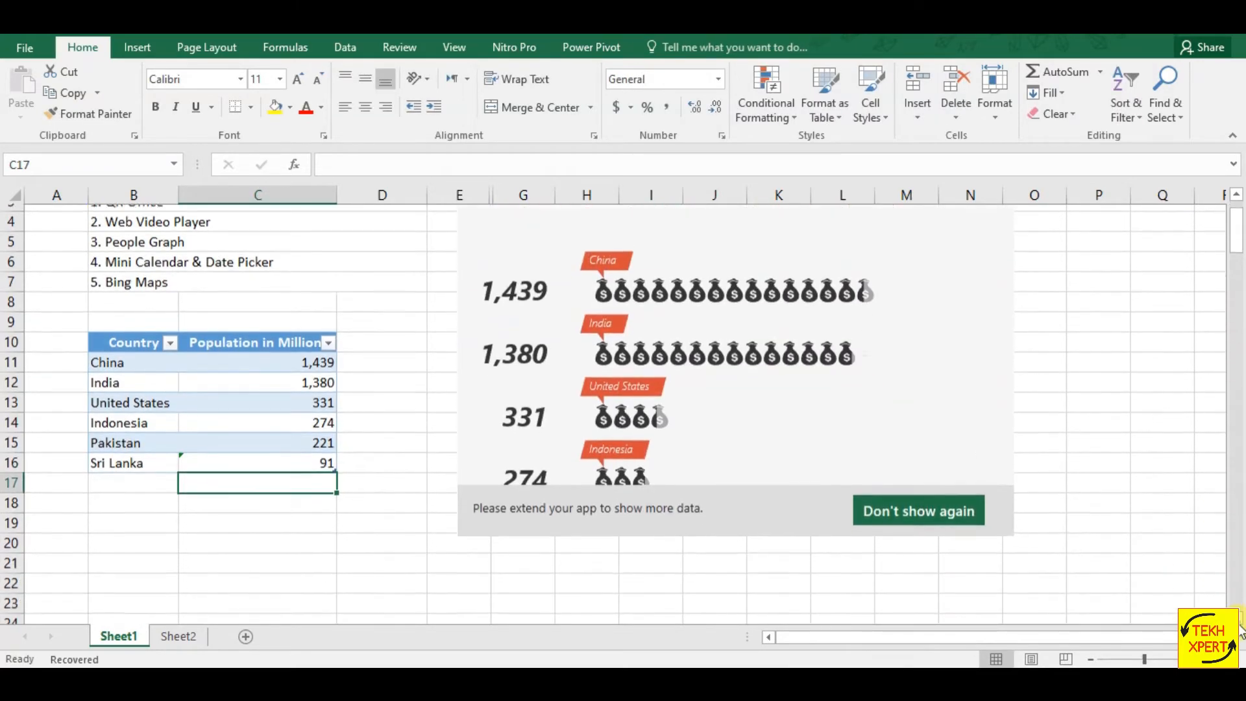
pyautogui.click(1012, 513)
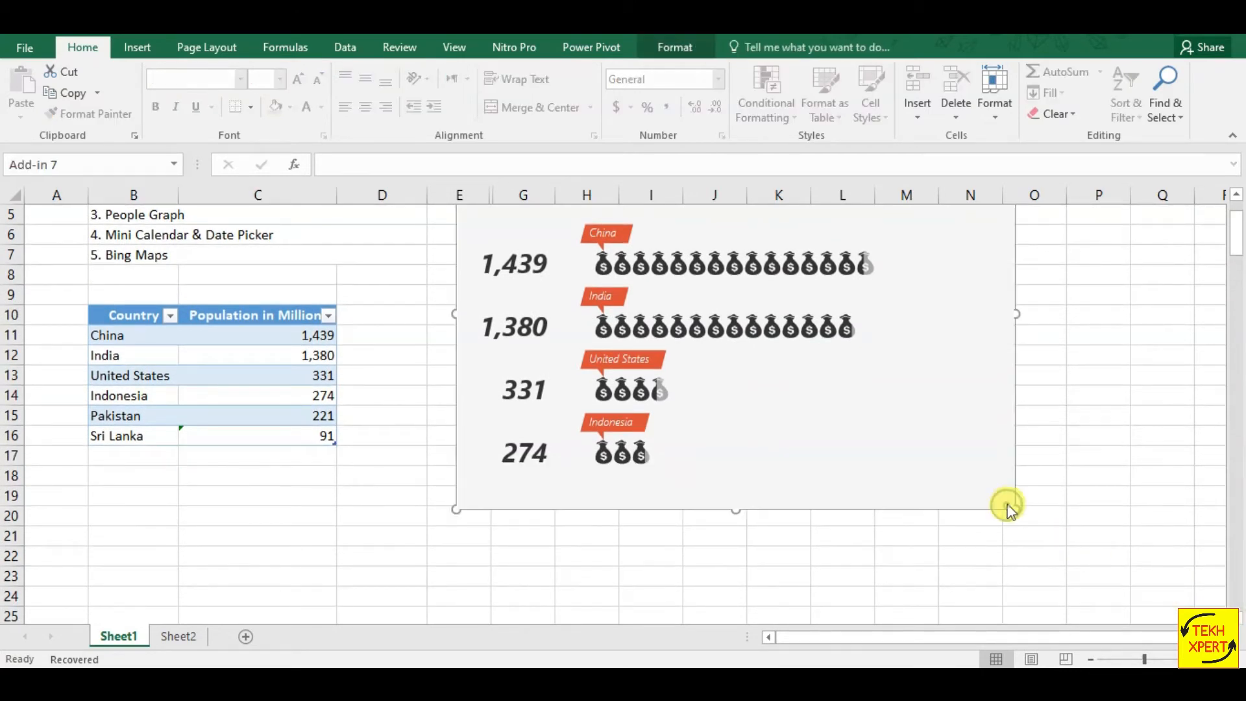
pyautogui.moveTo(1011, 510); pyautogui.dragTo(1214, 598)
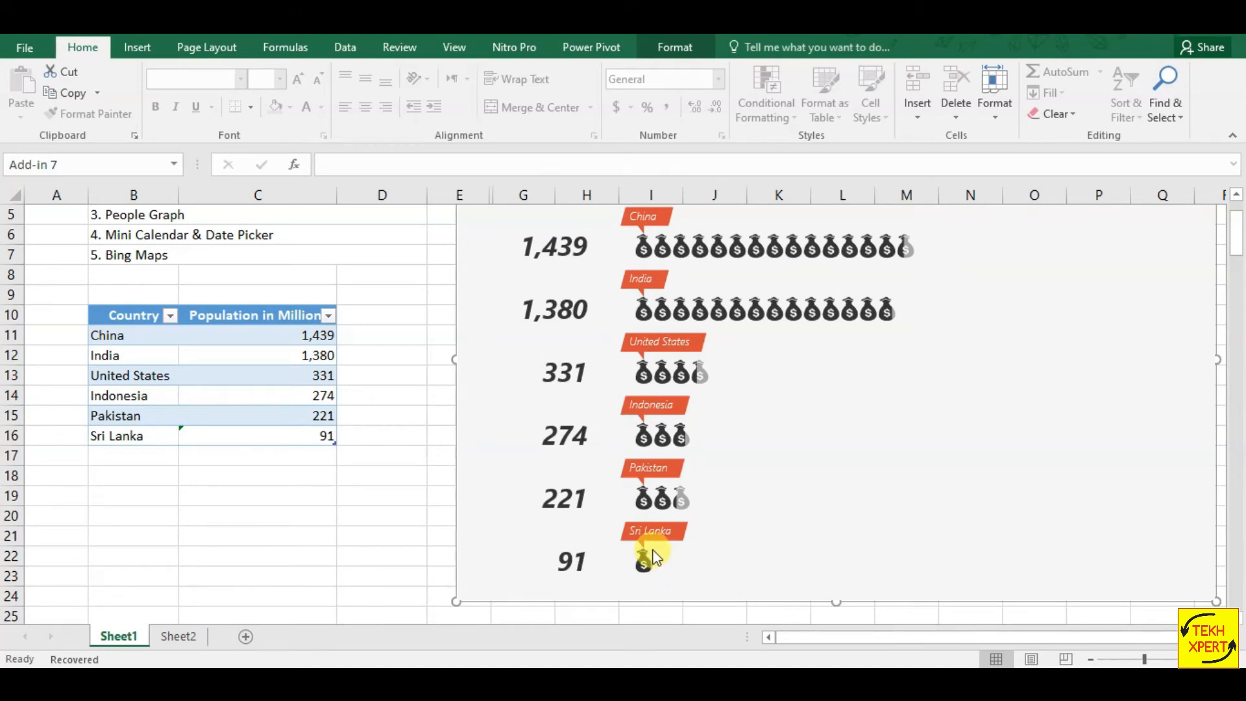
pyautogui.click(1241, 429)
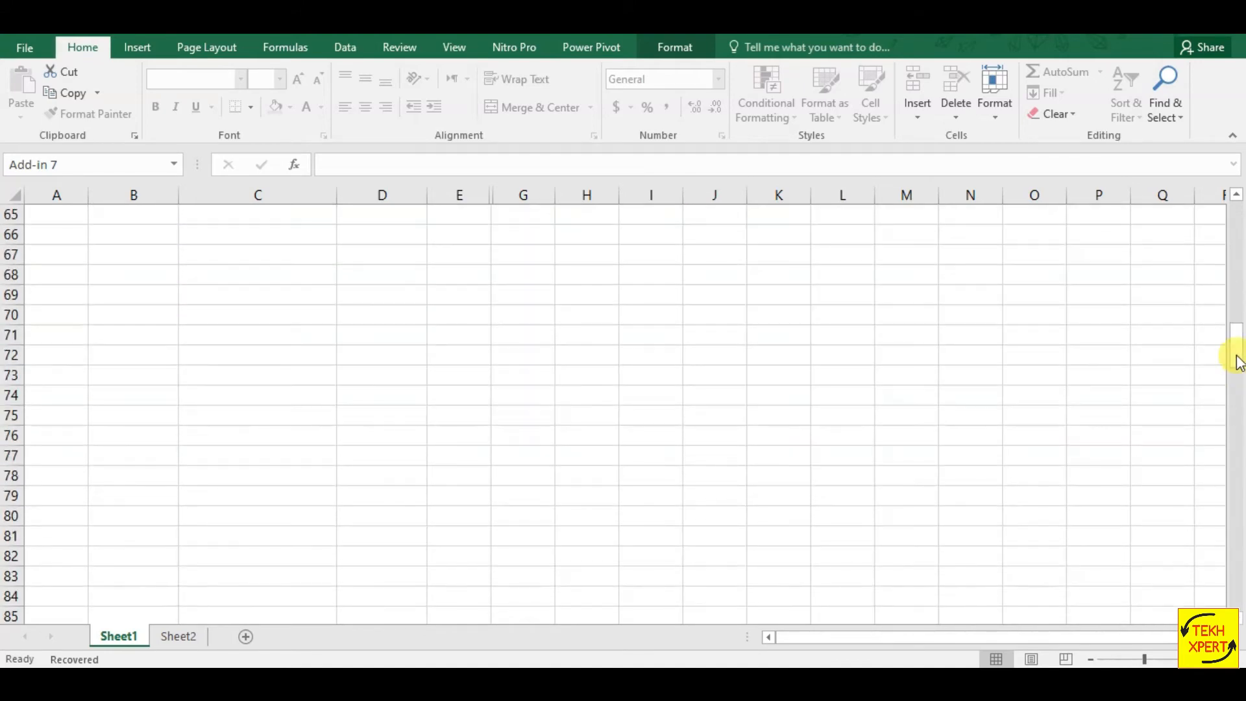
pyautogui.moveTo(1235, 359); pyautogui.dragTo(1237, 217)
pyautogui.click(857, 477)
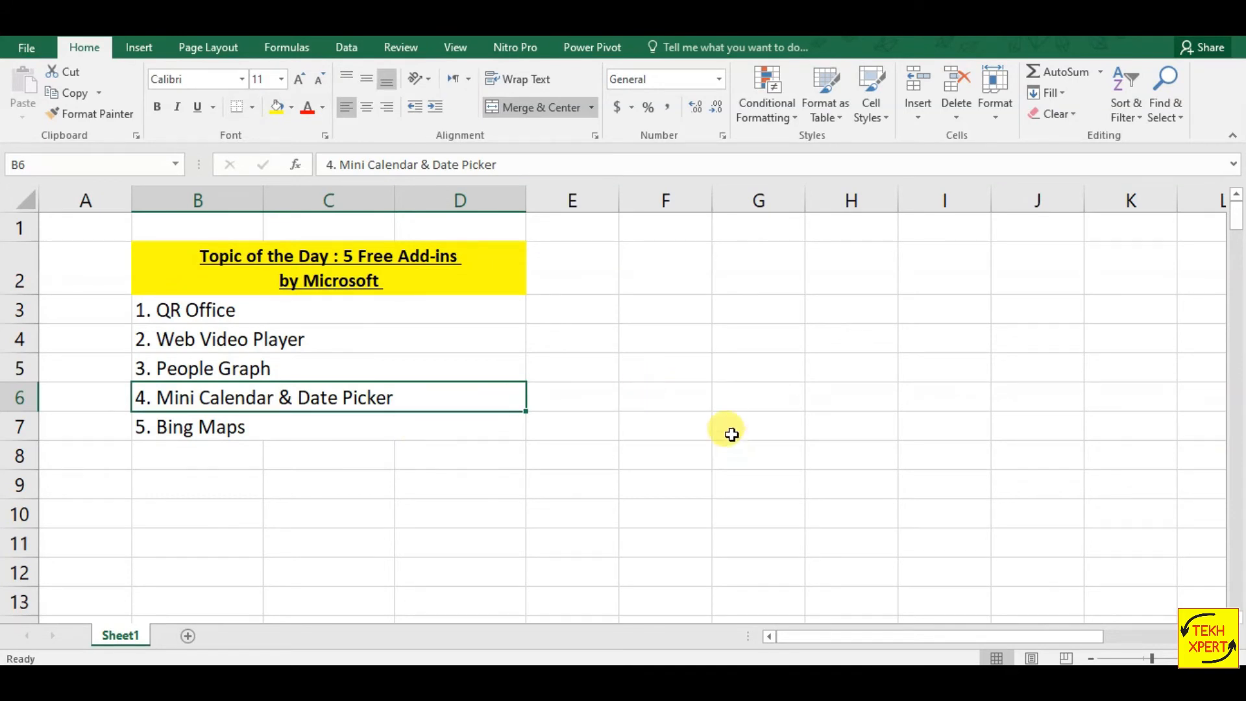
# Enter the dates 20-10-2020, 20-jan-2020 and 20-10-2020 in cells G5, G6 and G7.
pyautogui.click(753, 361)
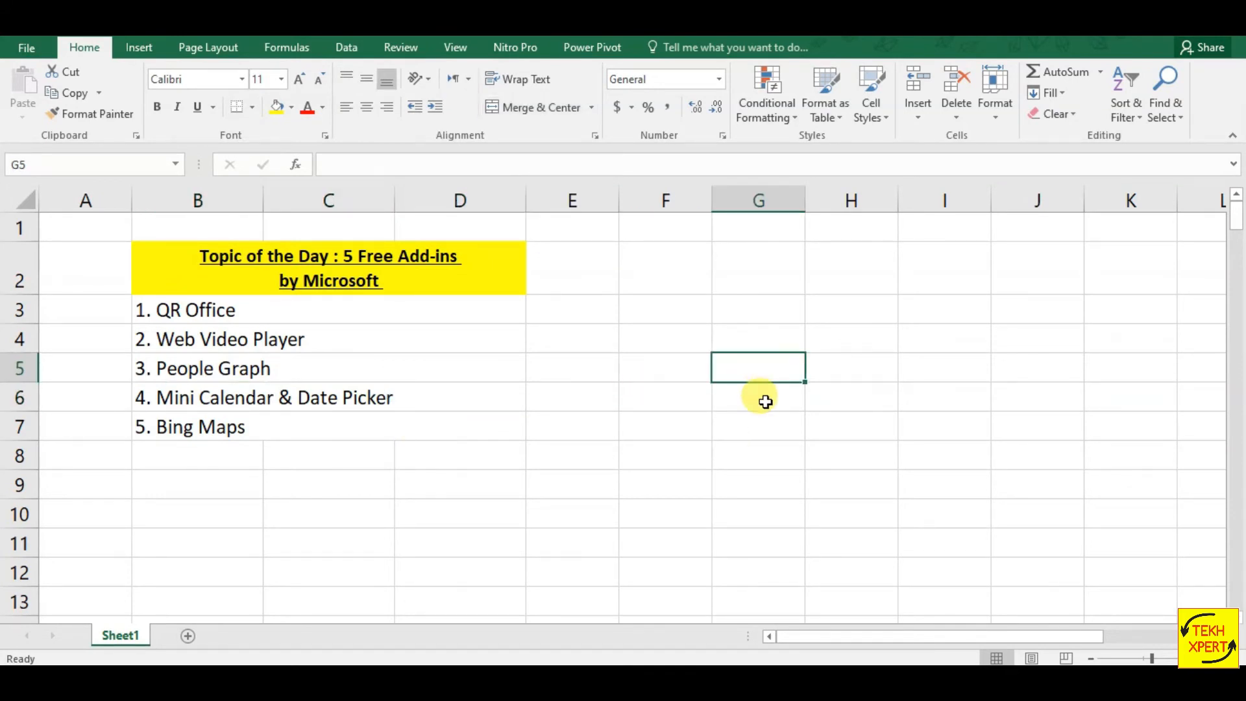
pyautogui.write('20-10-')
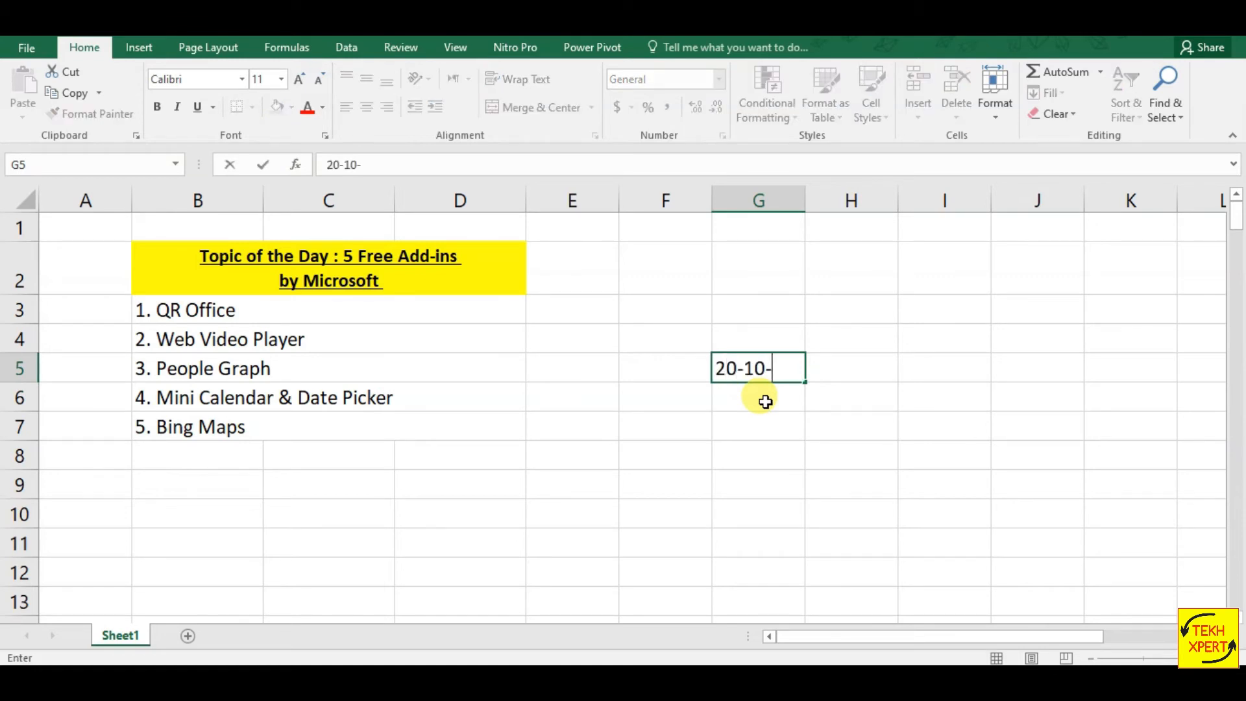
pyautogui.write('2020')
pyautogui.press('Return')
pyautogui.write('2')
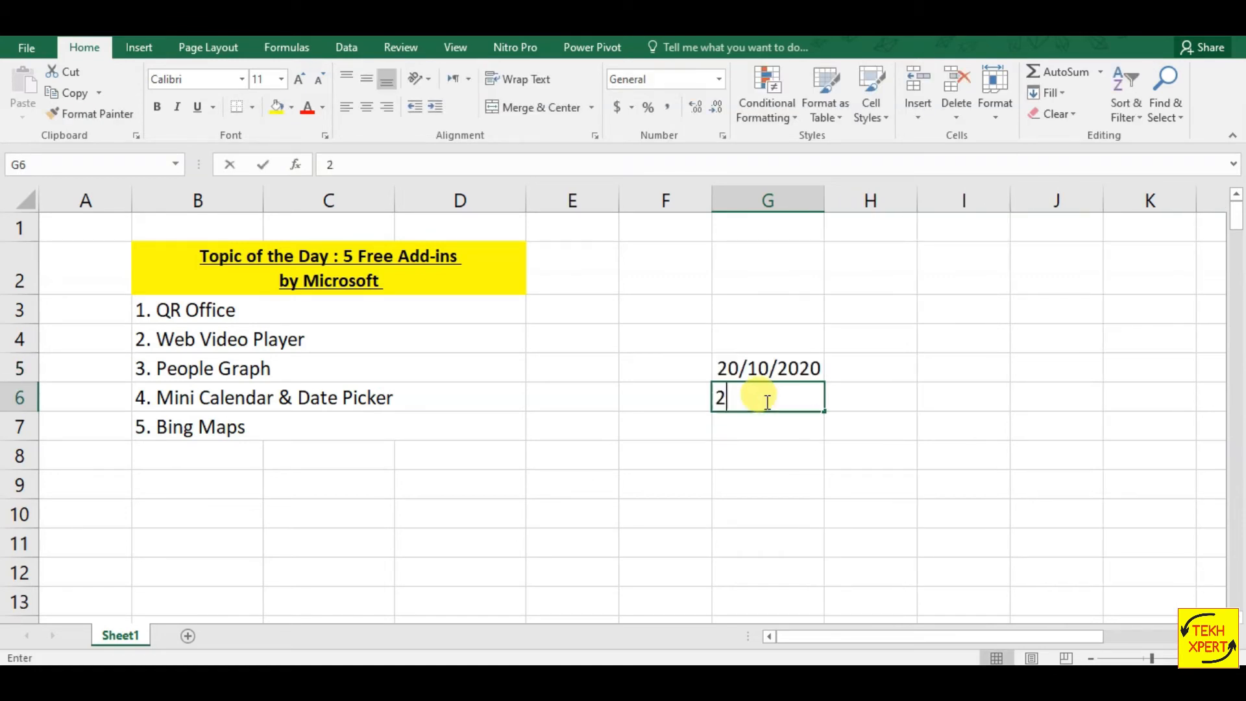
pyautogui.write('0-jan-2020')
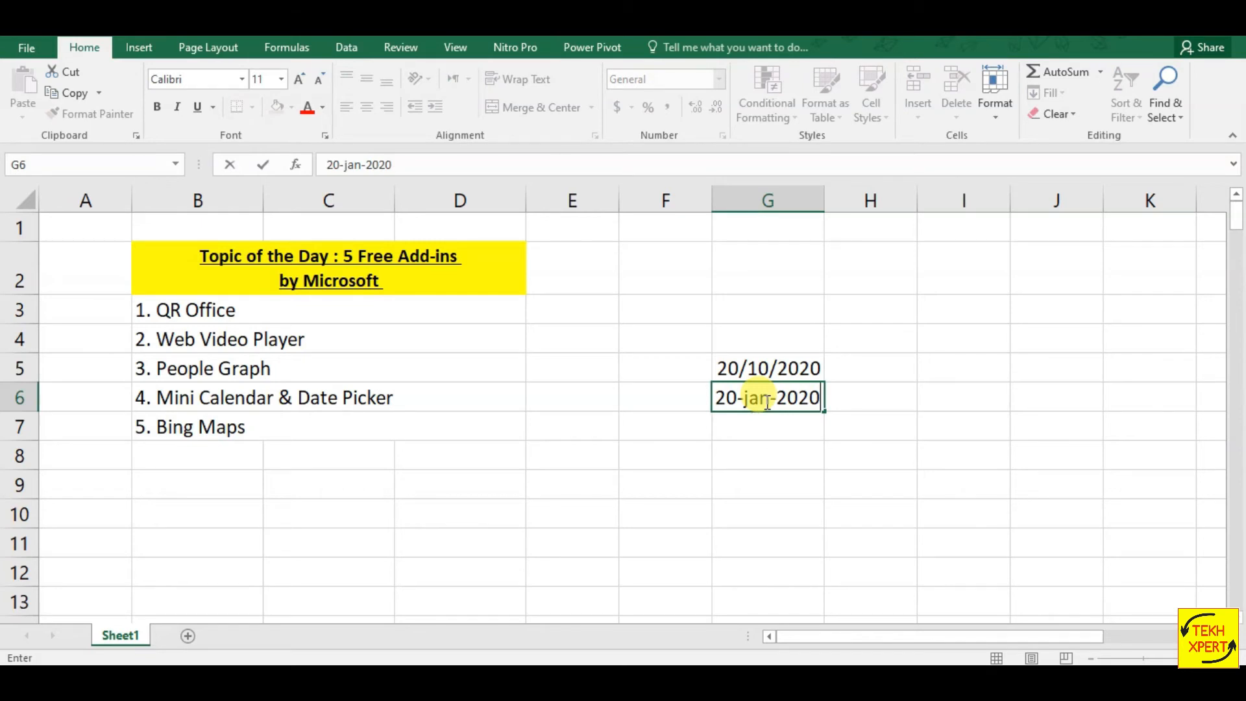
pyautogui.press('Return')
pyautogui.write('20-10-2020')
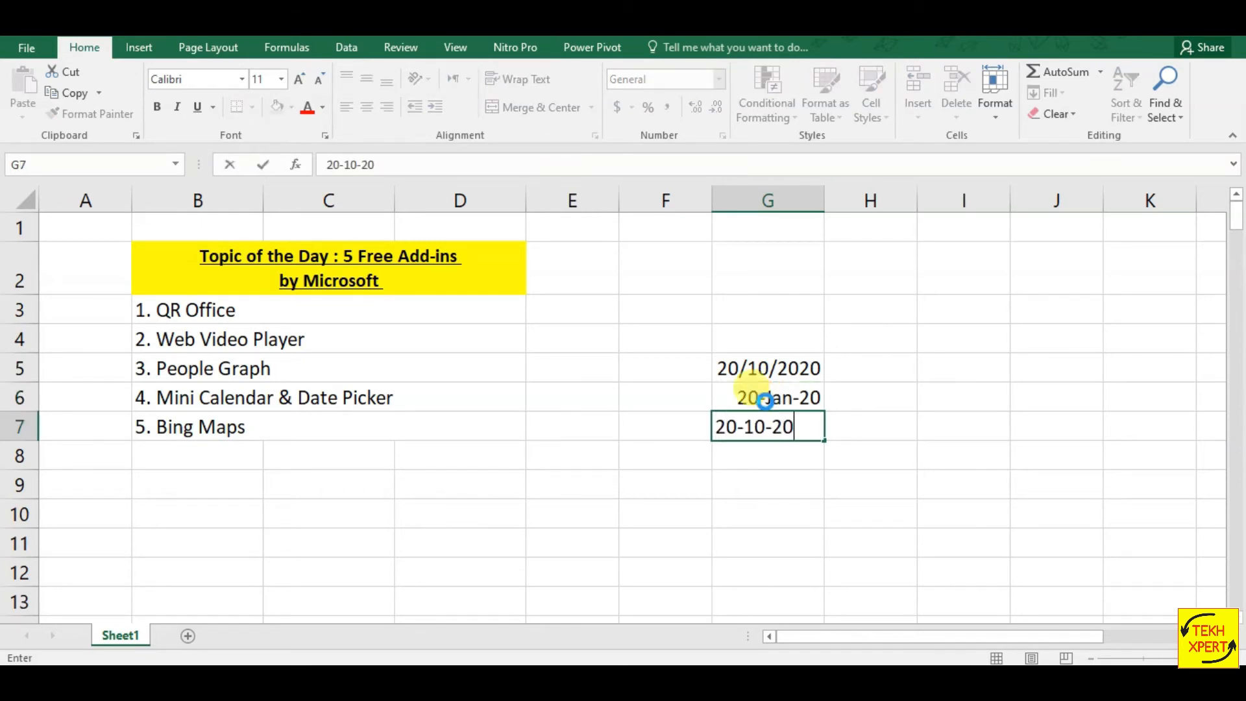
pyautogui.press('Return')
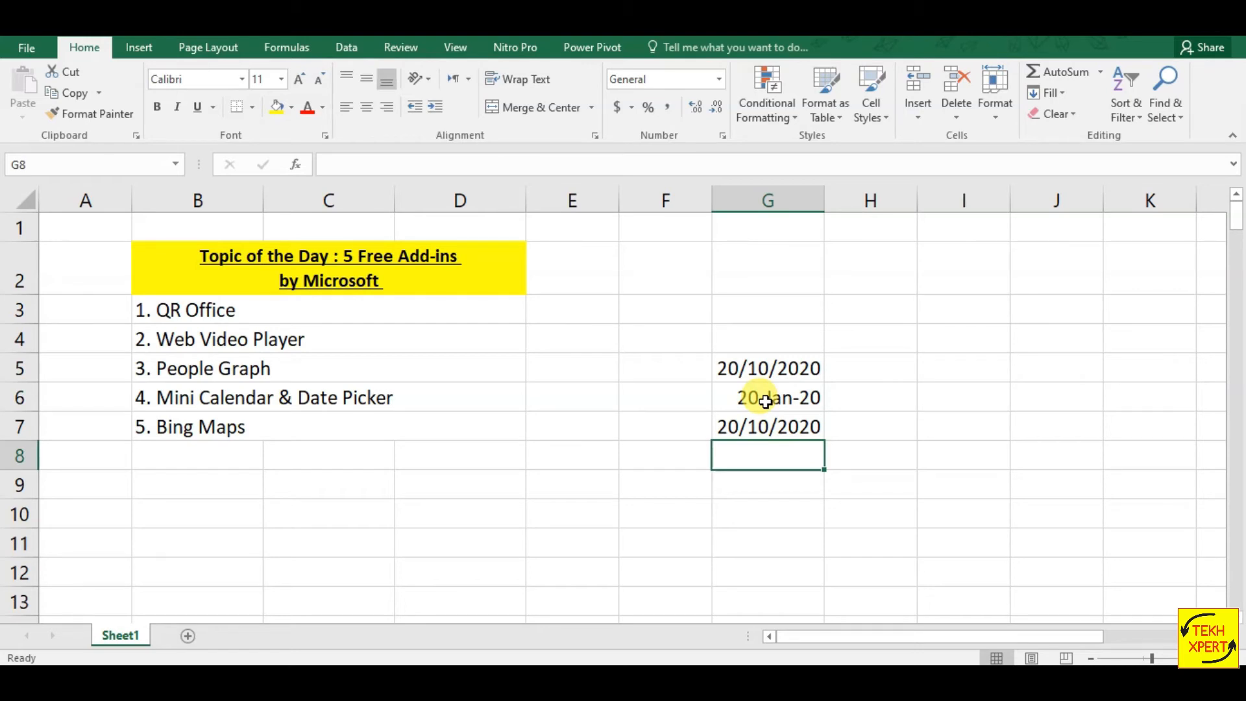
# Search the Office Add-ins store for Mini Calendar and close the store after viewing the results.
pyautogui.click(586, 374)
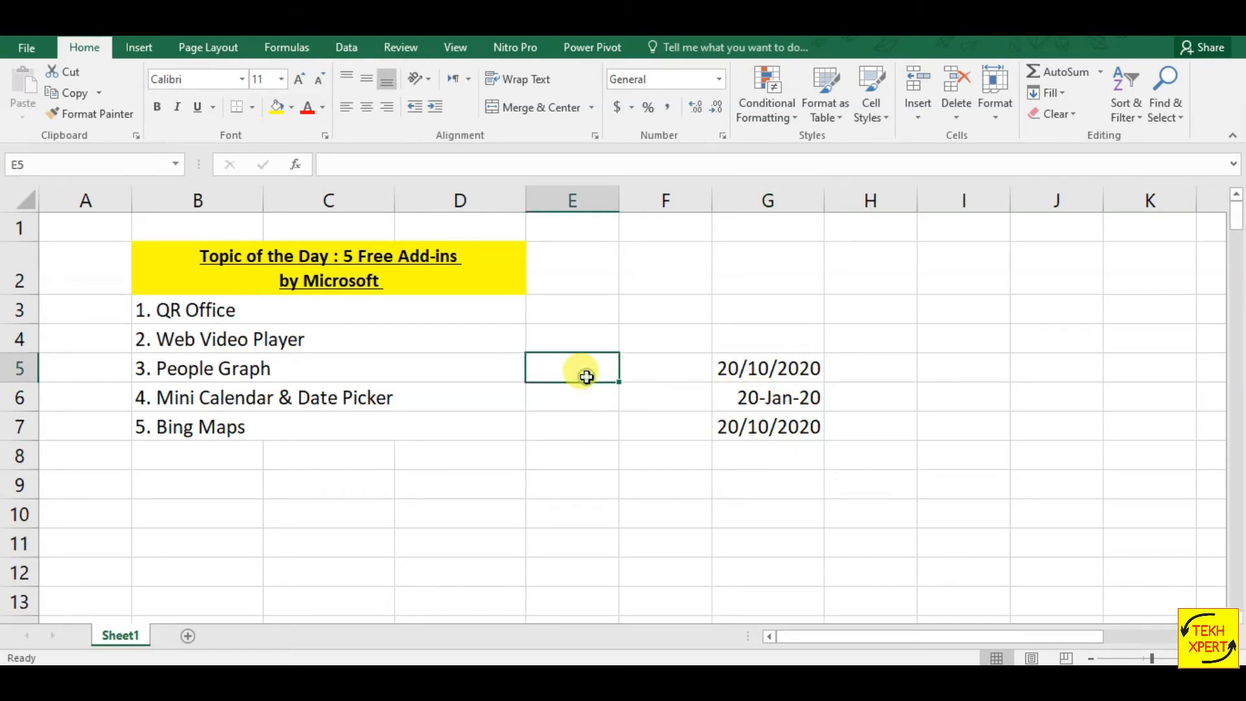
pyautogui.click(139, 47)
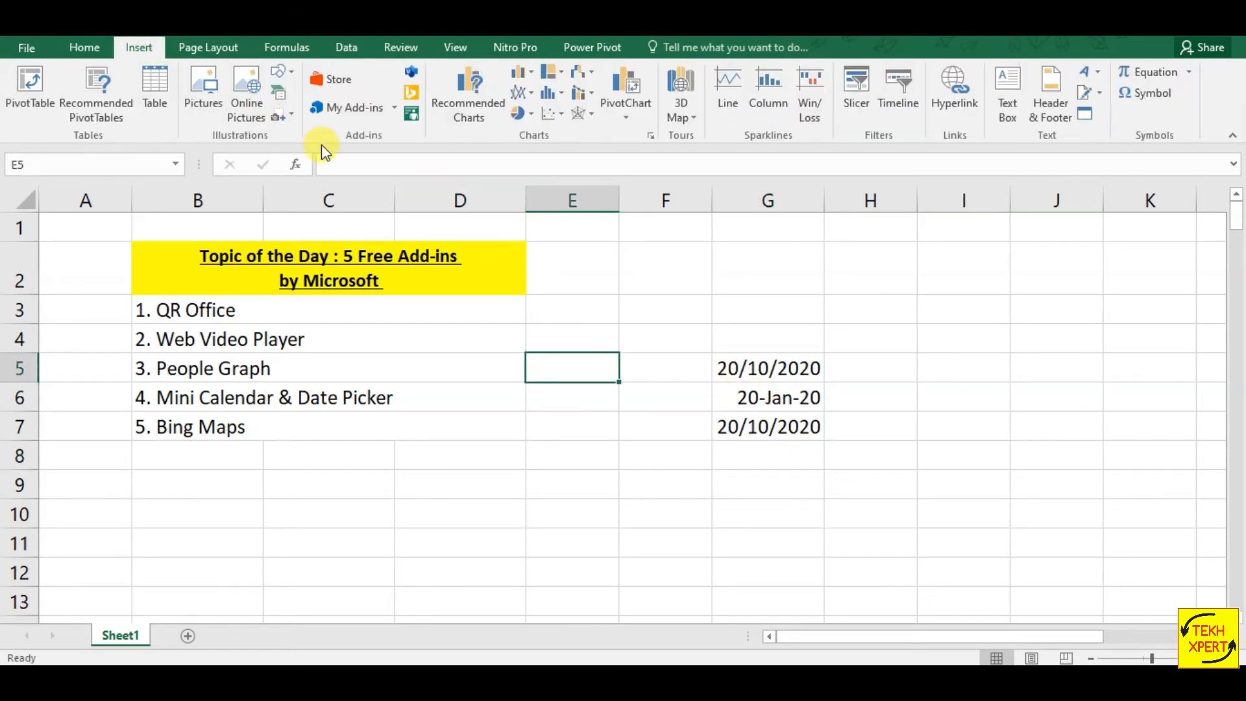
pyautogui.click(353, 79)
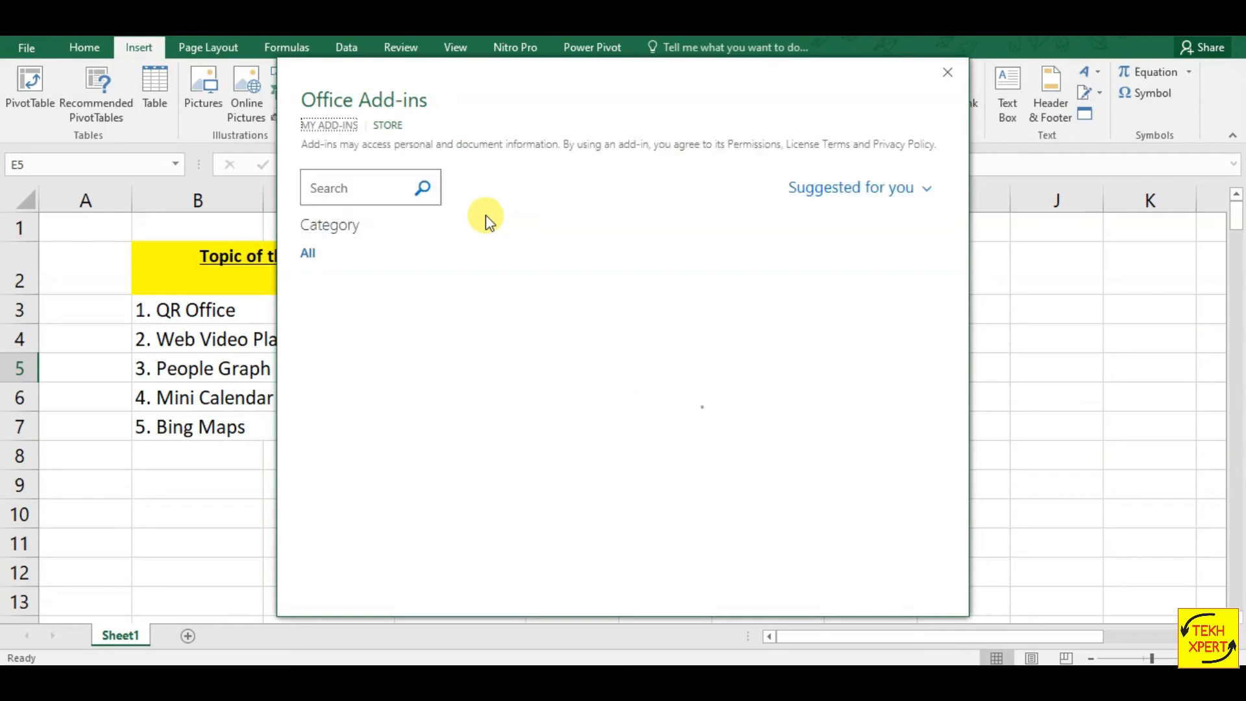
pyautogui.click(364, 175)
pyautogui.write('Mini')
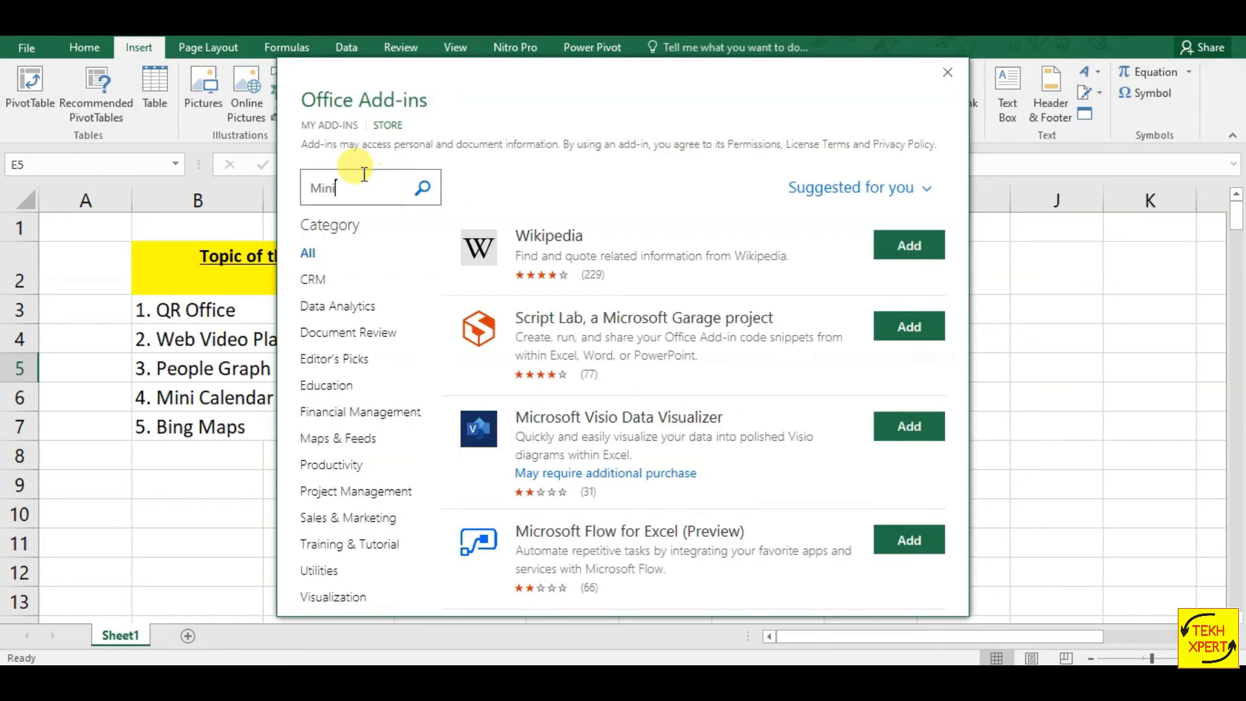
pyautogui.write(' Calendar')
pyautogui.press('Return')
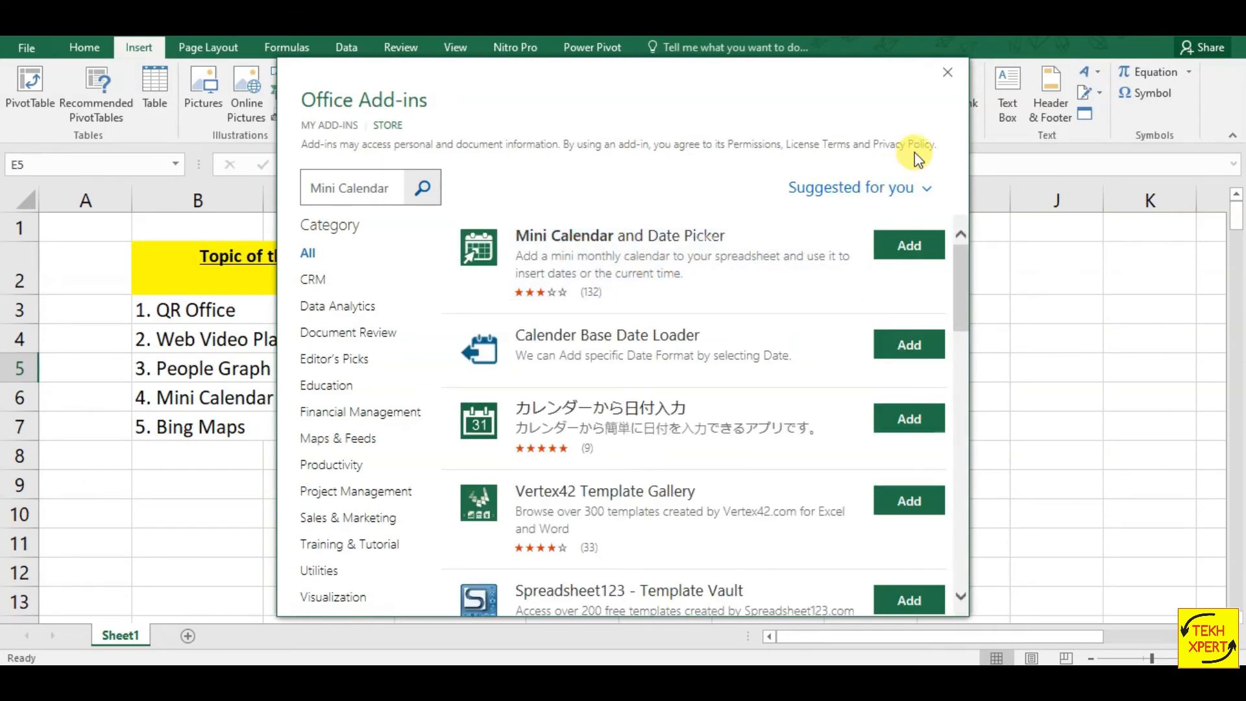
pyautogui.click(948, 72)
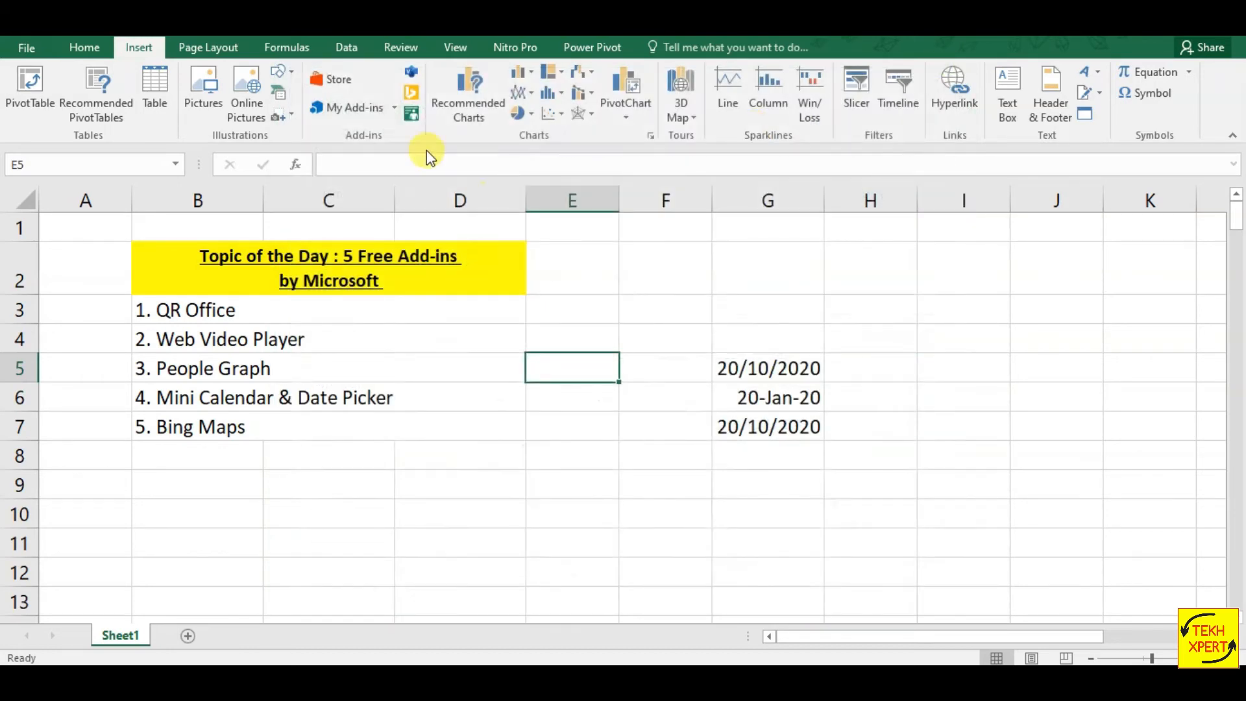
# Insert the installed Mini Calendar and Date Picker add-in and place it beside the column G dates, over columns H to K.
pyautogui.click(393, 106)
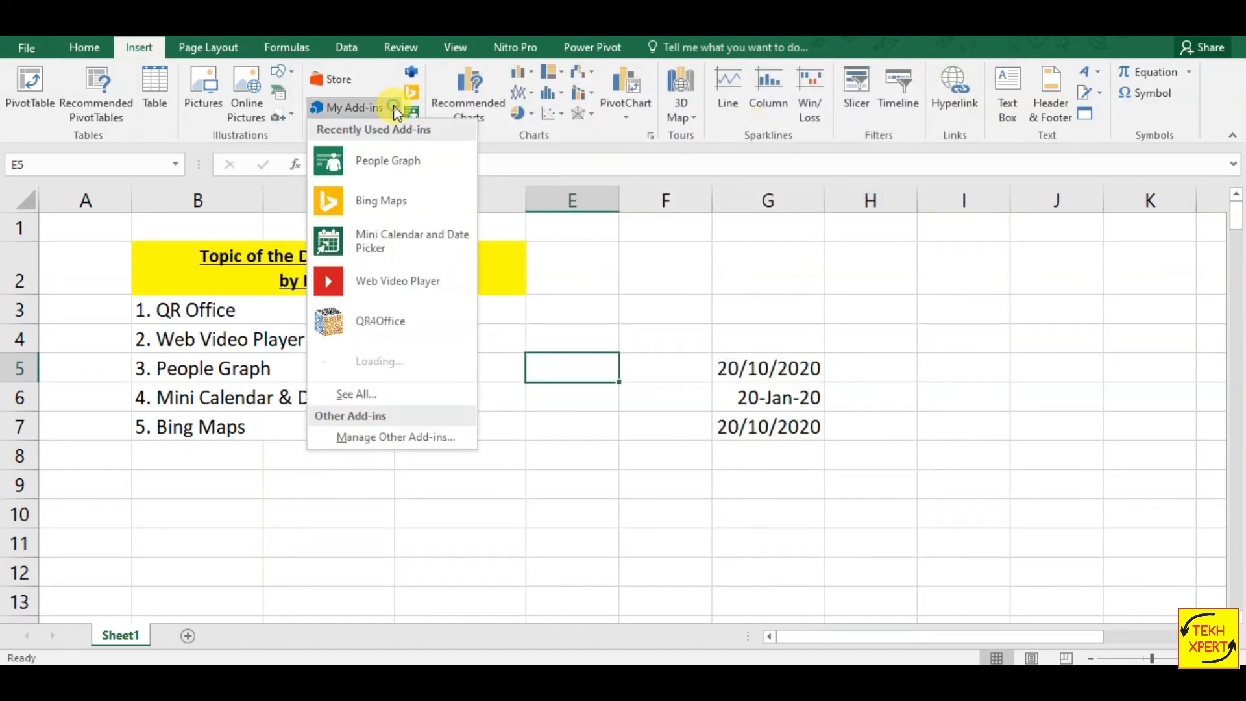
pyautogui.click(426, 244)
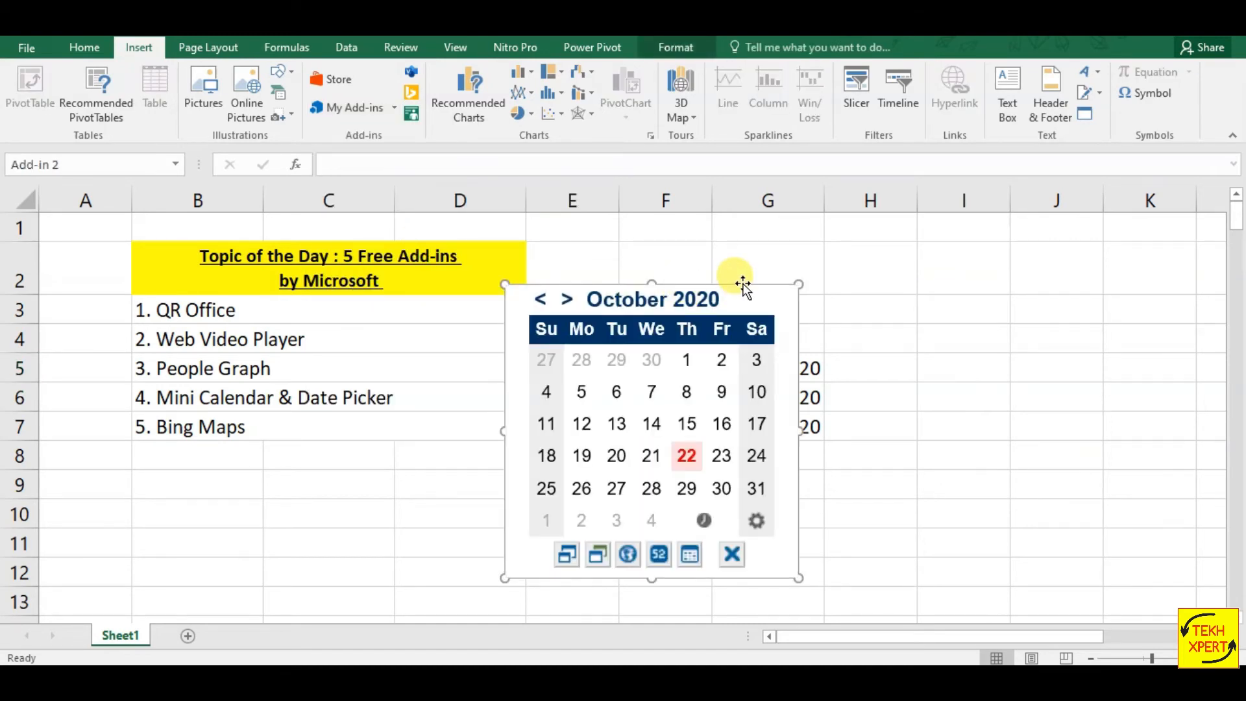
pyautogui.moveTo(742, 286); pyautogui.dragTo(1091, 250)
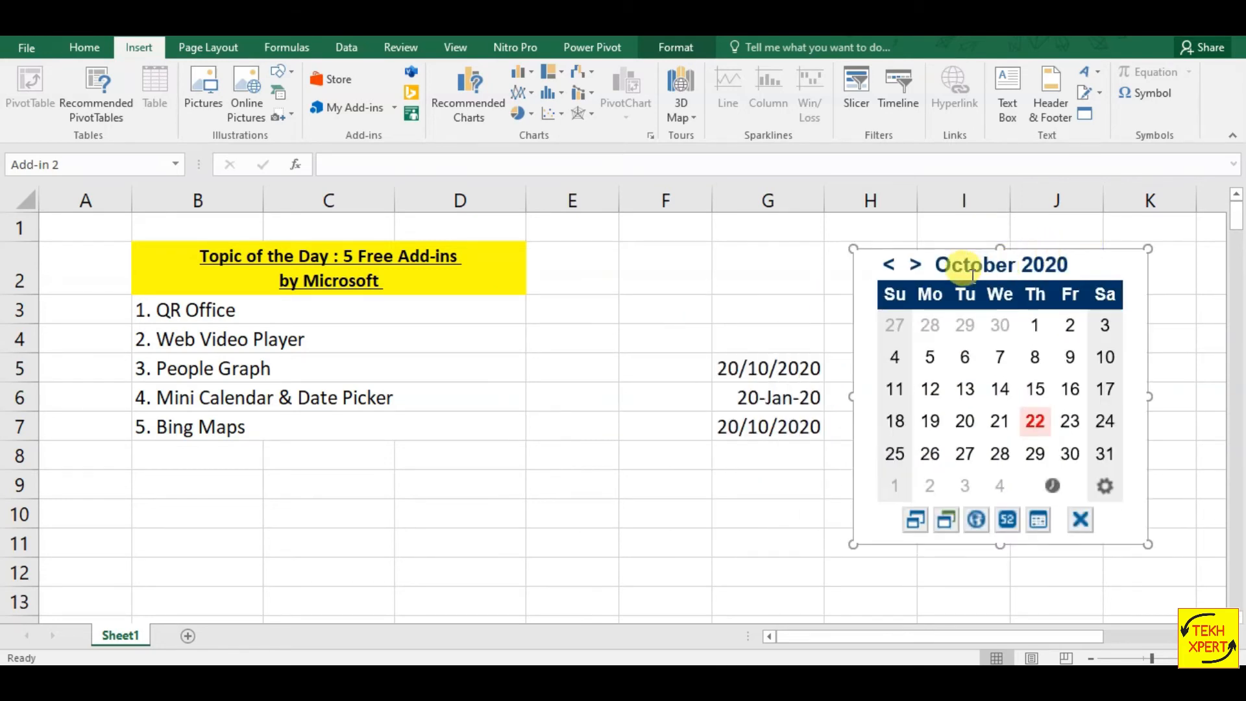
# Use the October 2020 calendar to insert 24/10/2020 in cell C10 and 13/10/2020 in cell E10.
pyautogui.click(456, 490)
pyautogui.click(328, 511)
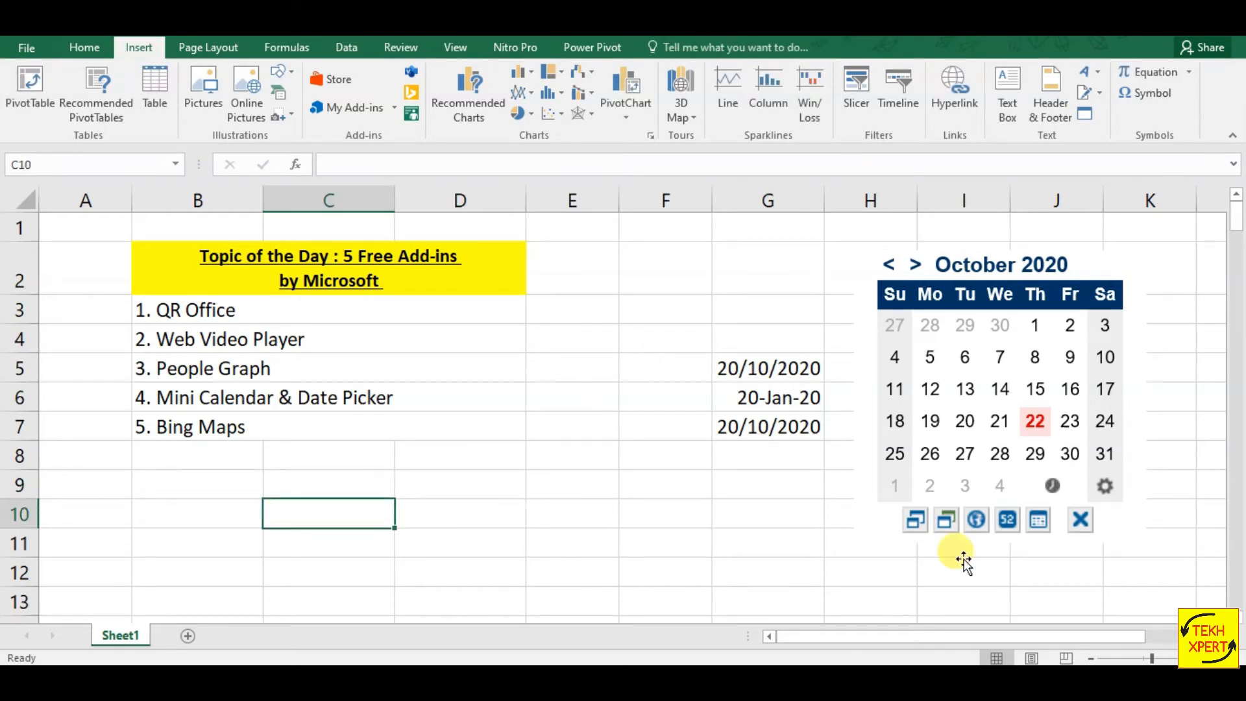
pyautogui.click(1104, 420)
pyautogui.click(604, 519)
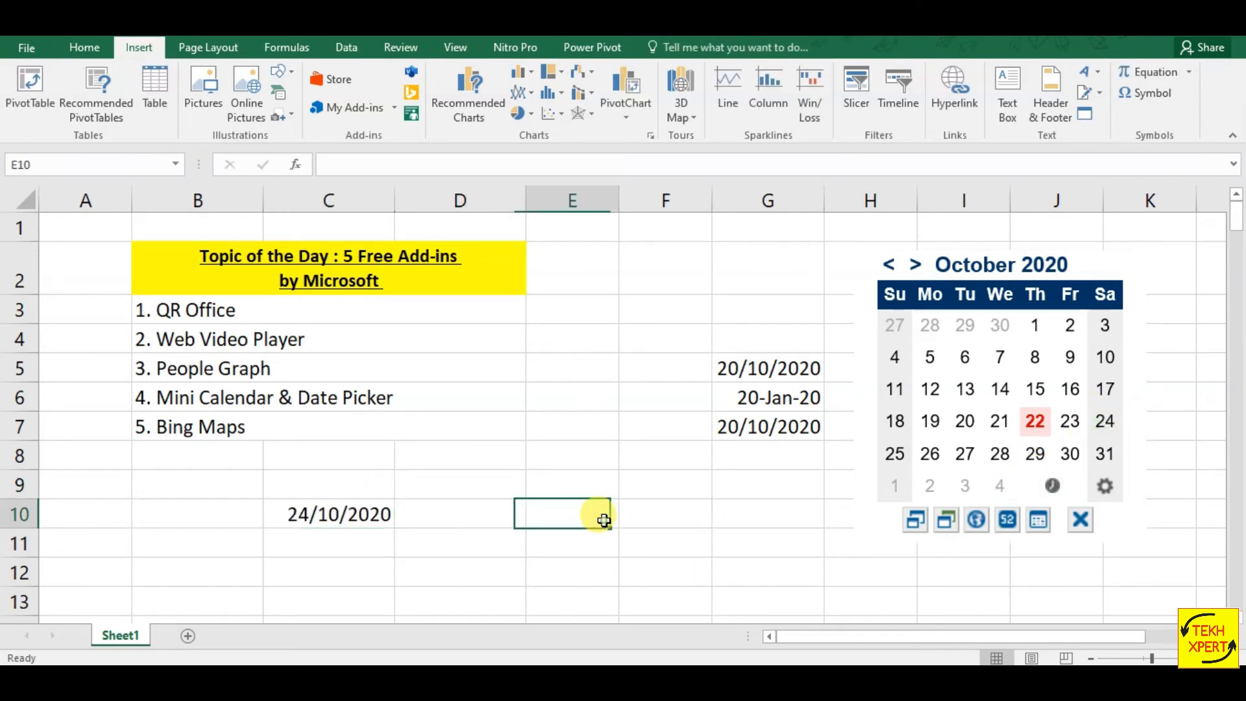
pyautogui.click(965, 389)
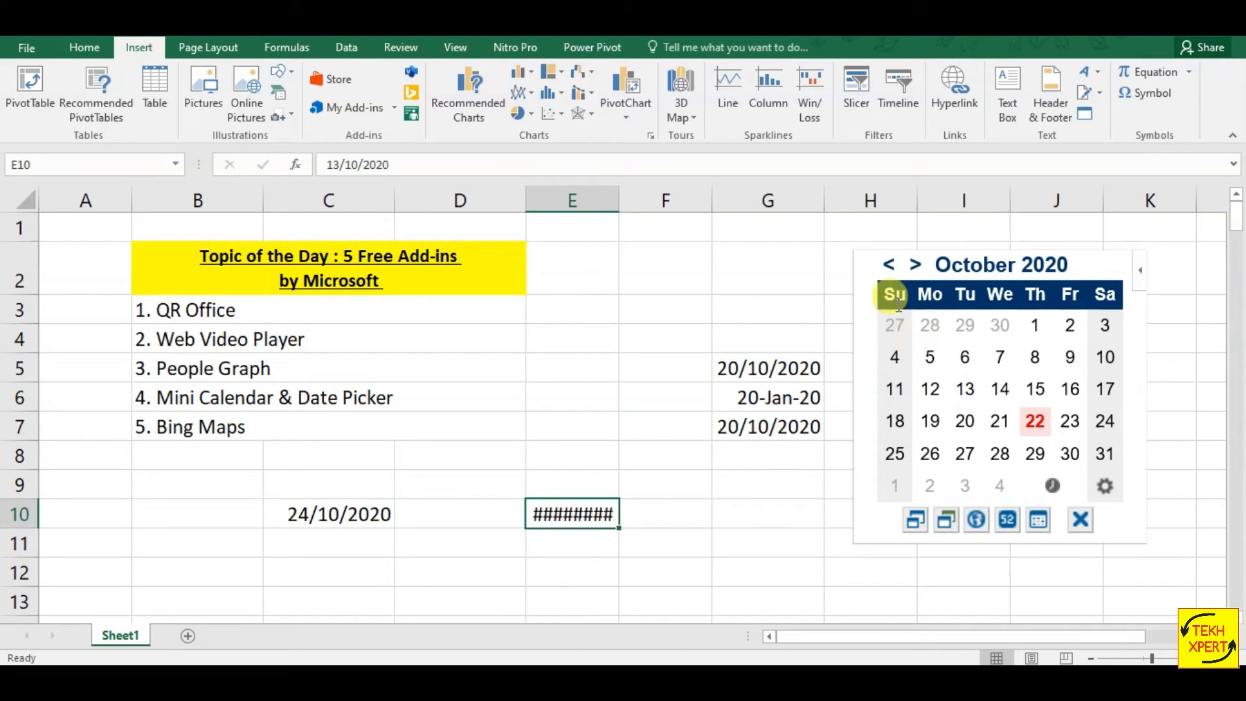
# Switch the calendar to its smaller size and change its theme to the one with a light grey month title.
pyautogui.click(915, 523)
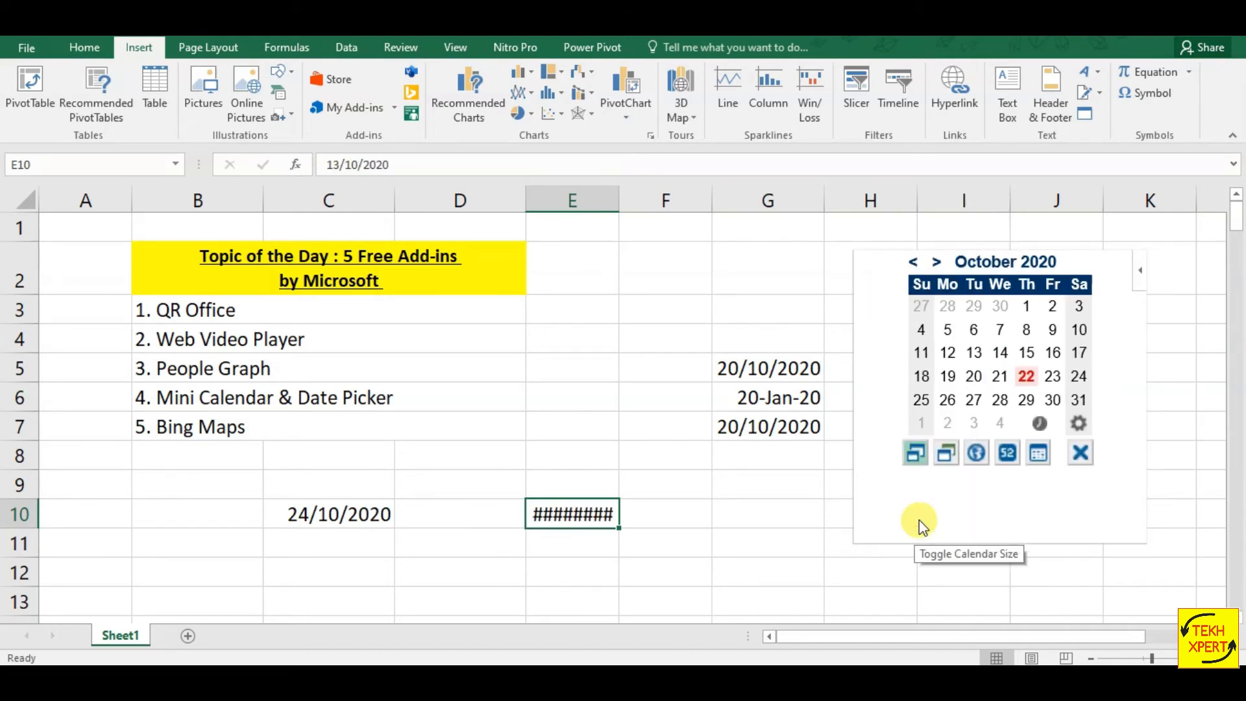
pyautogui.click(947, 458)
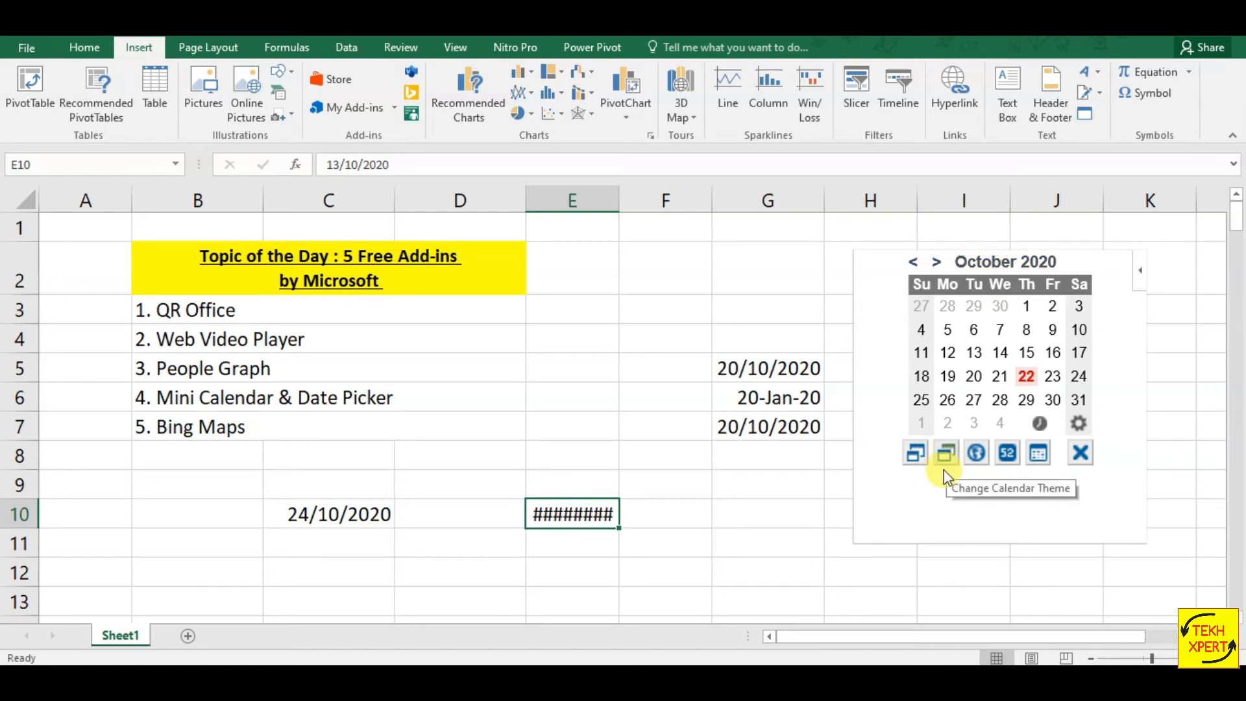
pyautogui.click(949, 452)
pyautogui.click(949, 451)
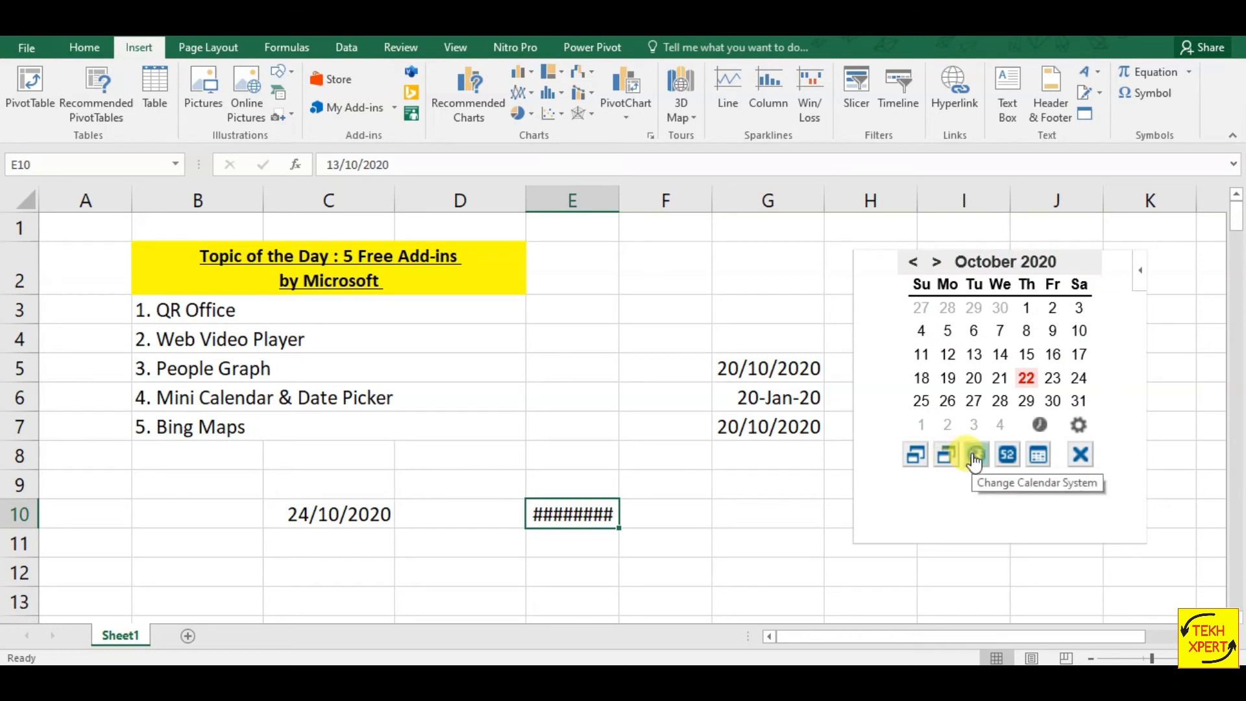
# Cycle the calendar system through the weekday-first U.S. variants and set it to the ISO Calendar System.
pyautogui.click(976, 457)
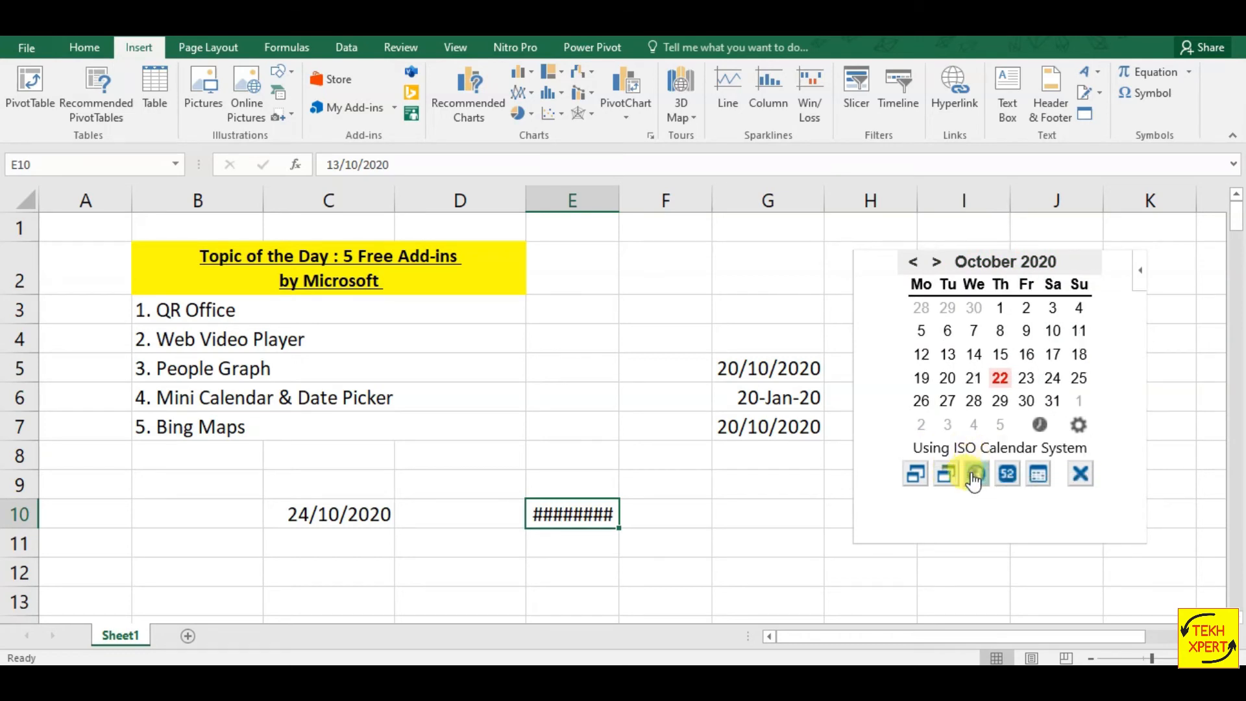
pyautogui.click(975, 476)
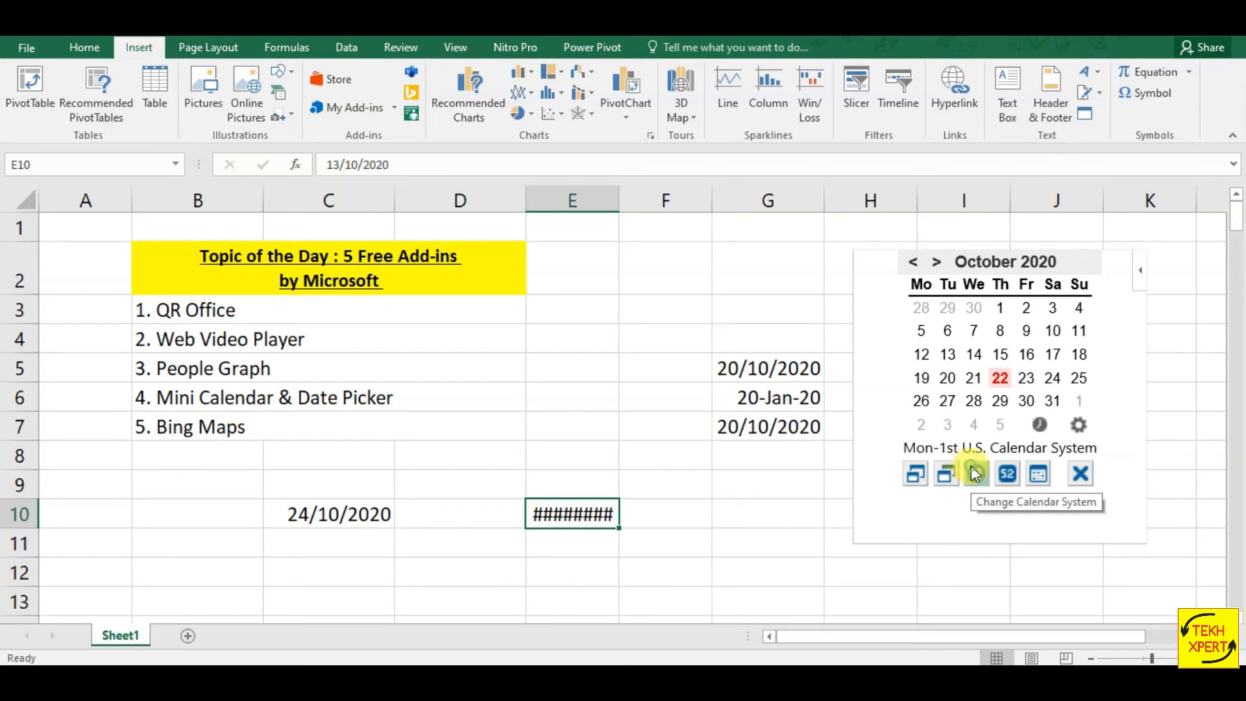
pyautogui.click(975, 475)
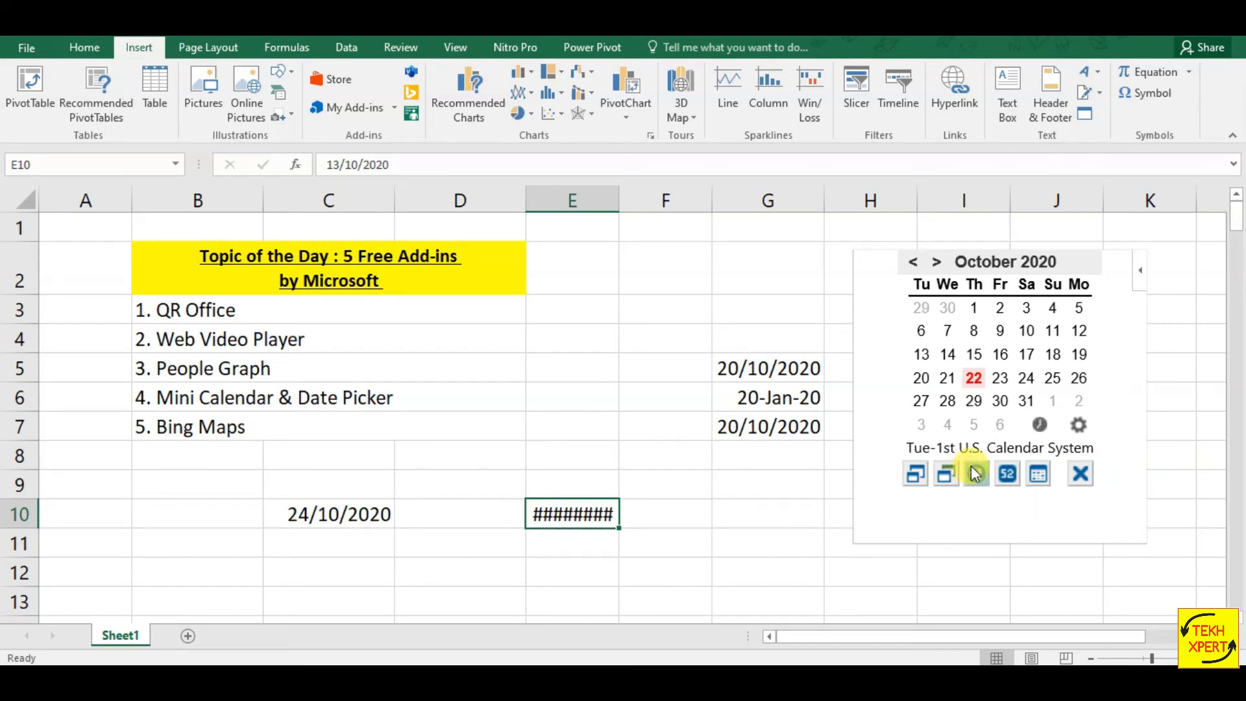
pyautogui.click(975, 475)
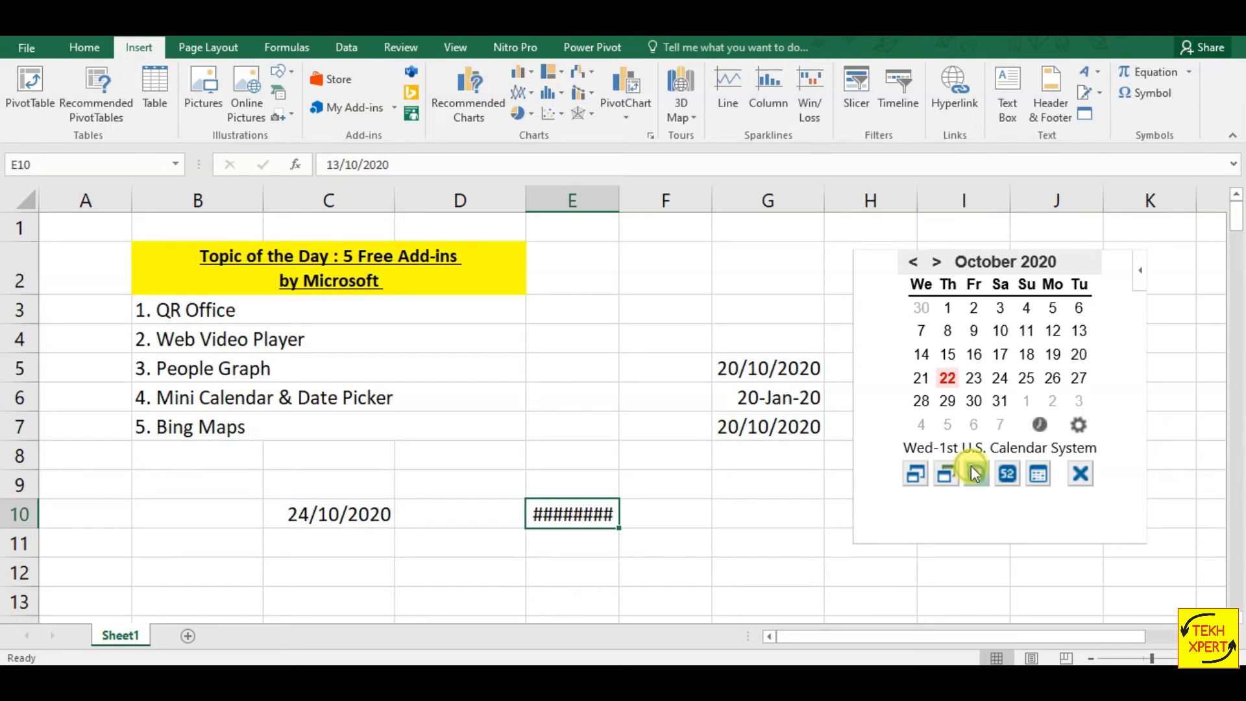
pyautogui.click(975, 474)
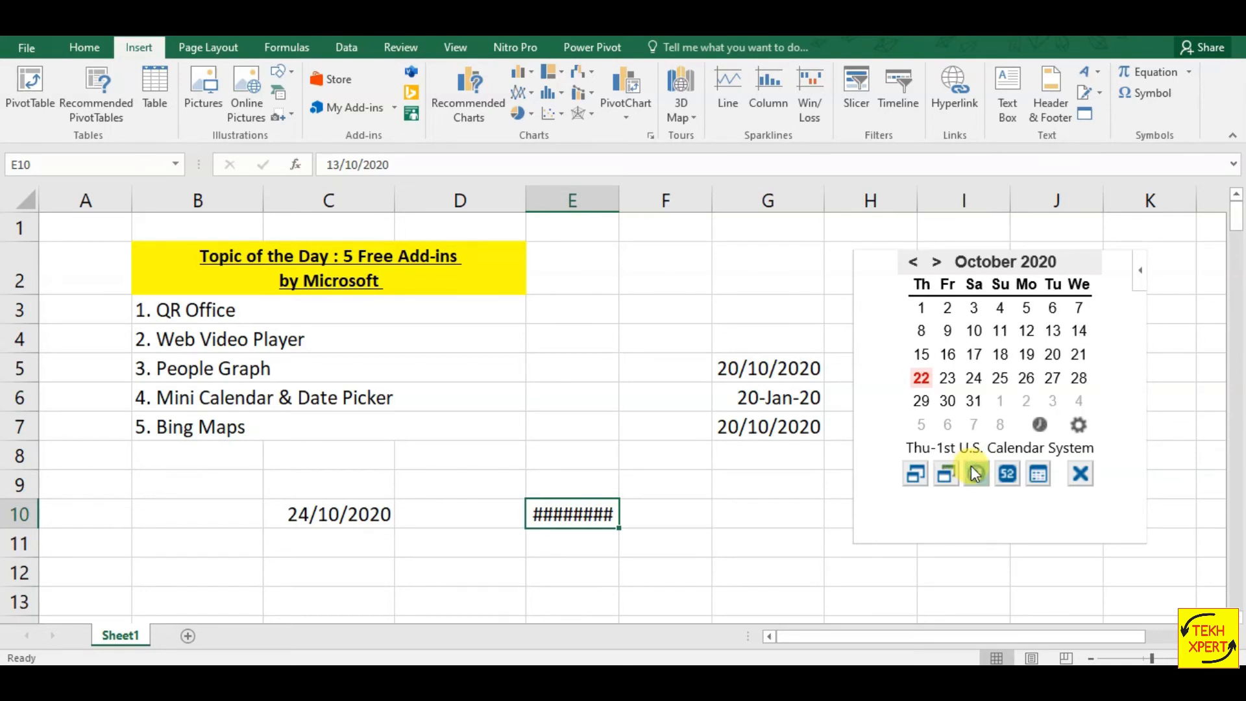
pyautogui.click(973, 473)
pyautogui.click(973, 473)
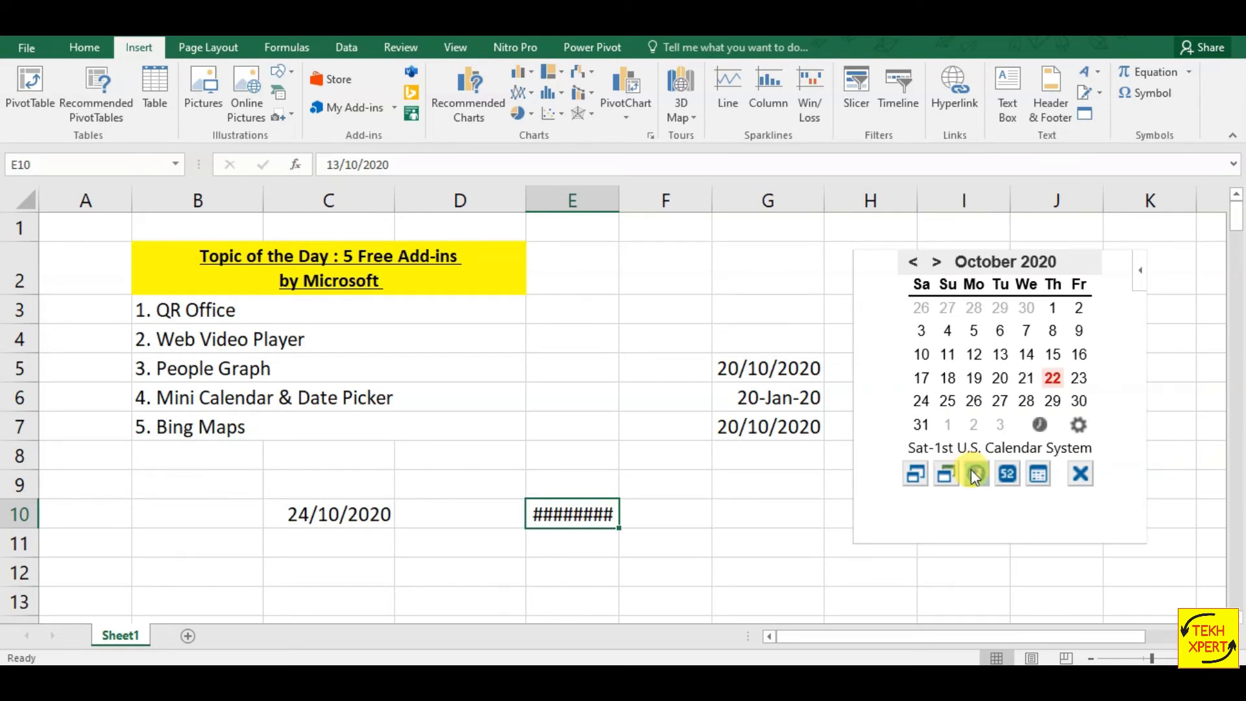
pyautogui.click(973, 474)
pyautogui.click(974, 476)
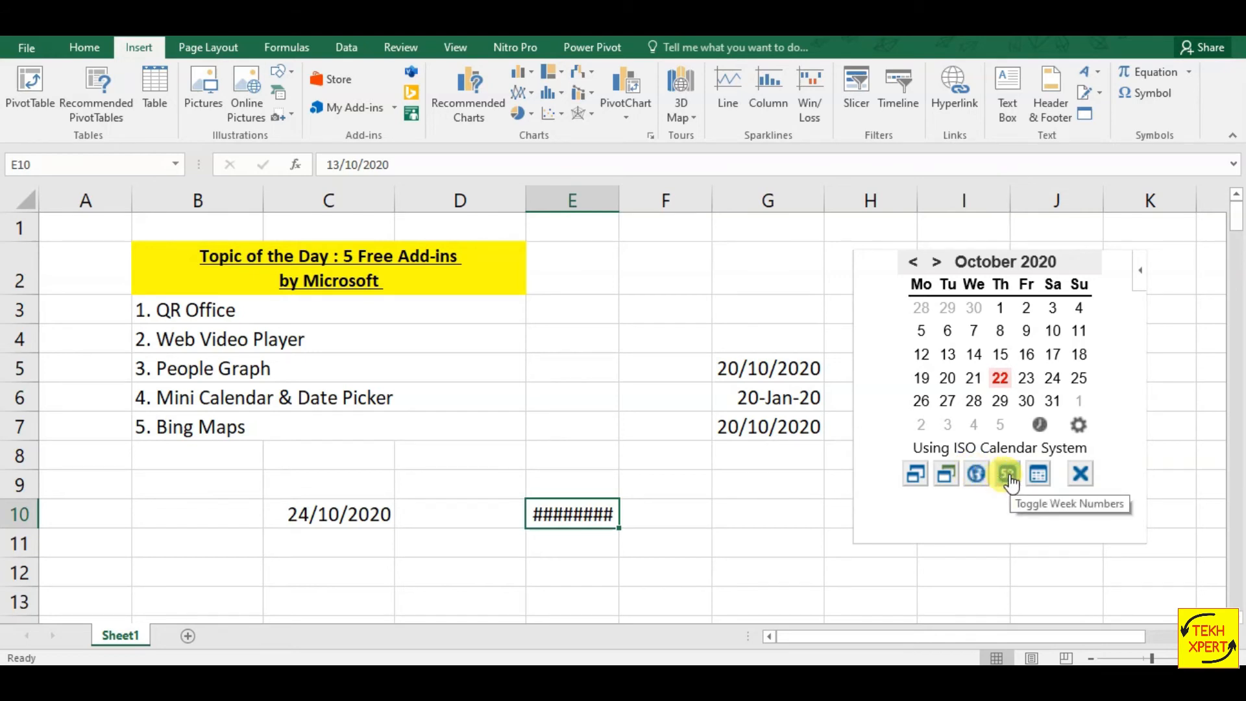
# Auto-fit column E to its date and turn on week numbers in the mini calendar.
pyautogui.doubleClick(615, 196)
pyautogui.click(618, 548)
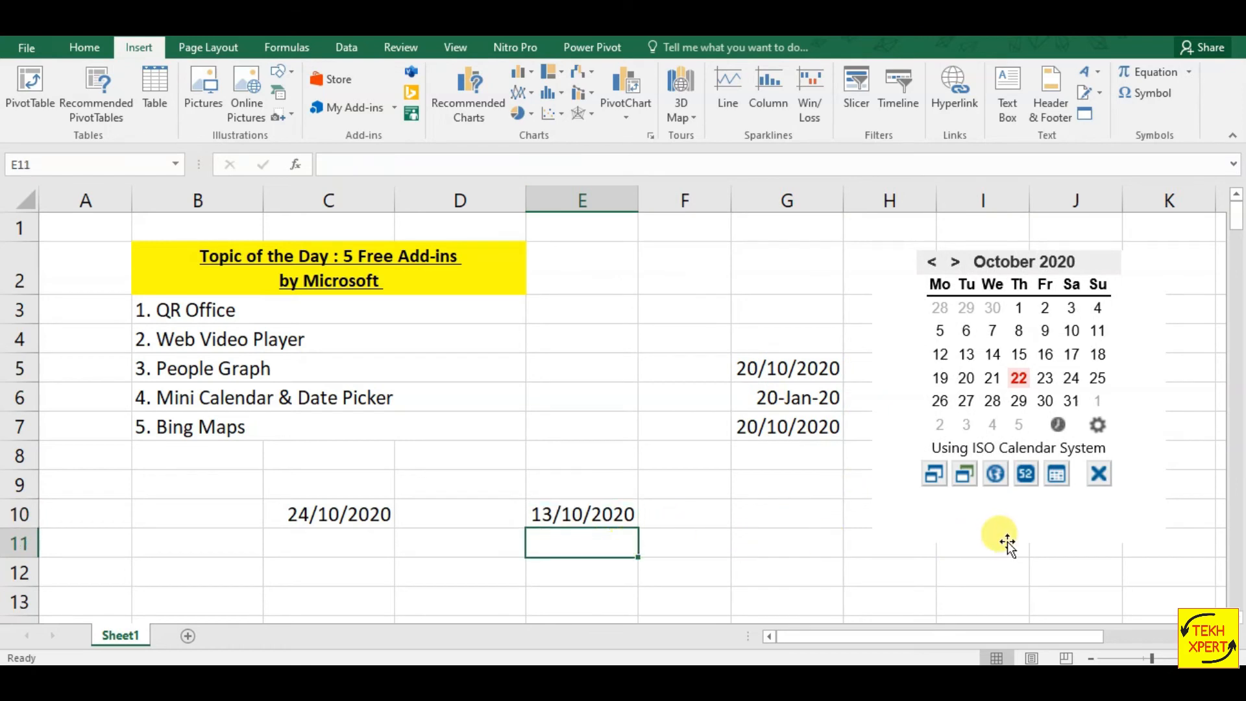
pyautogui.click(1026, 473)
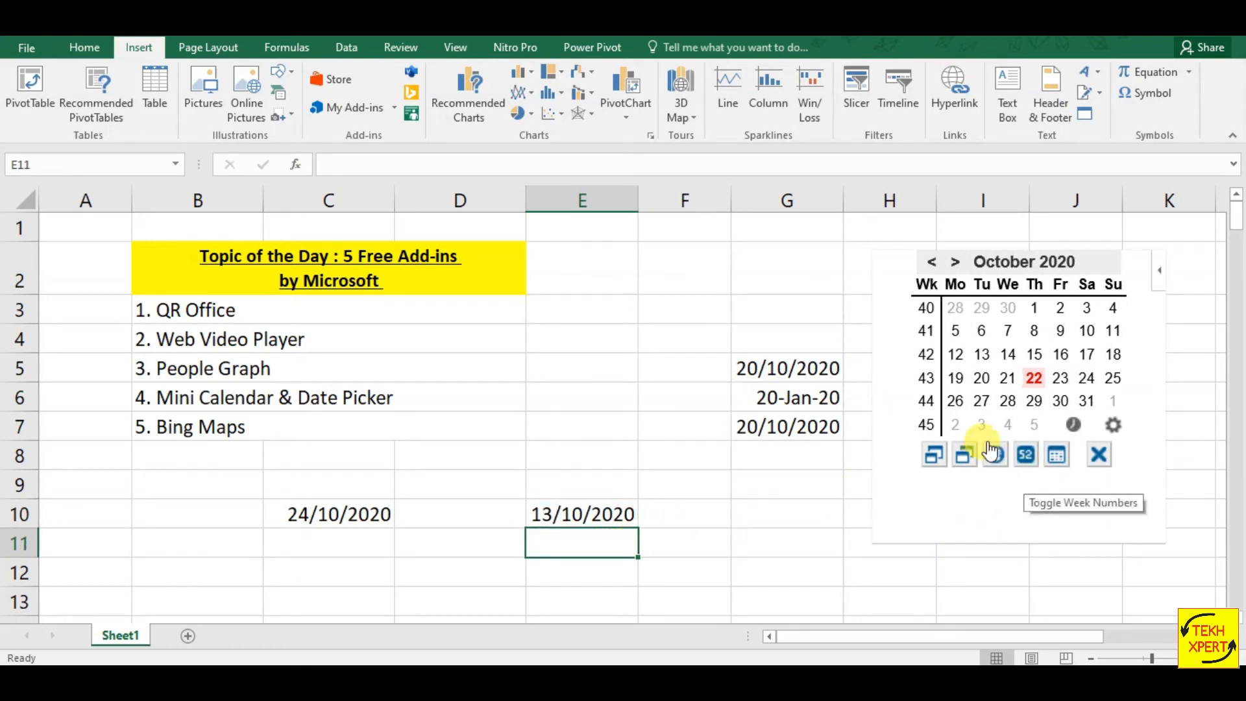
pyautogui.moveTo(913, 314)
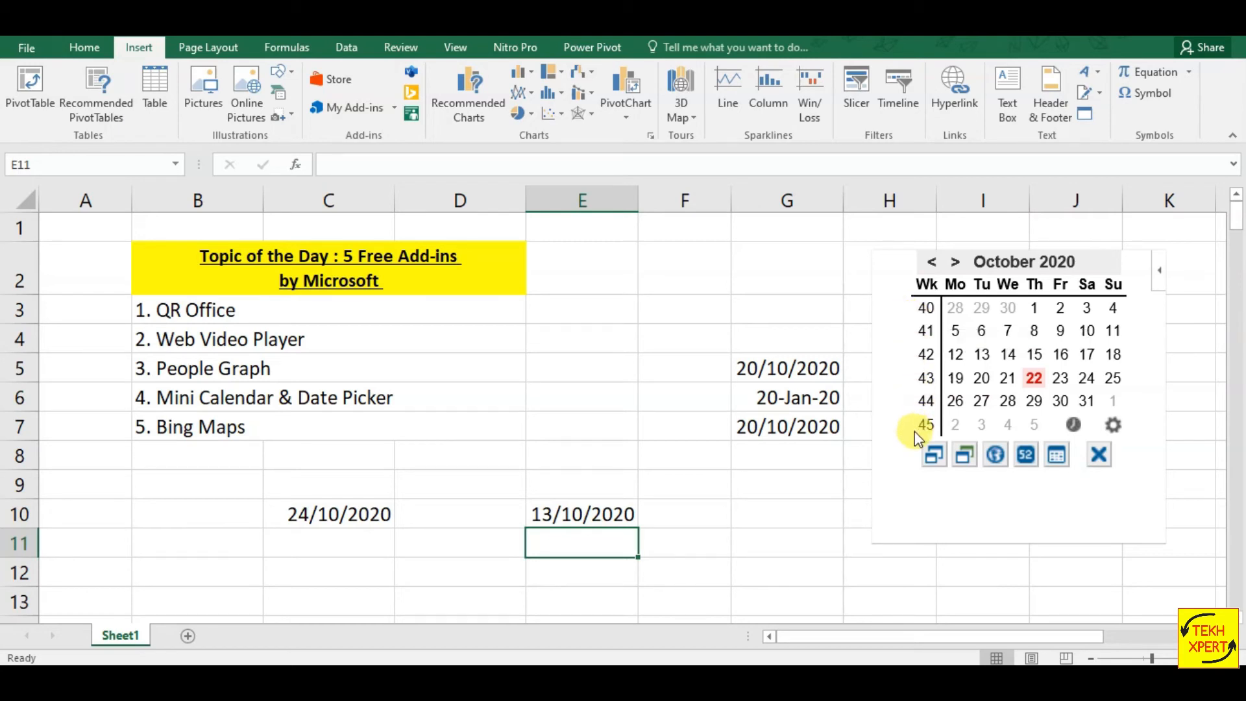
pyautogui.moveTo(913, 431)
# Open the calendar's prompt for selecting a range containing dates and cancel it.
pyautogui.click(1056, 457)
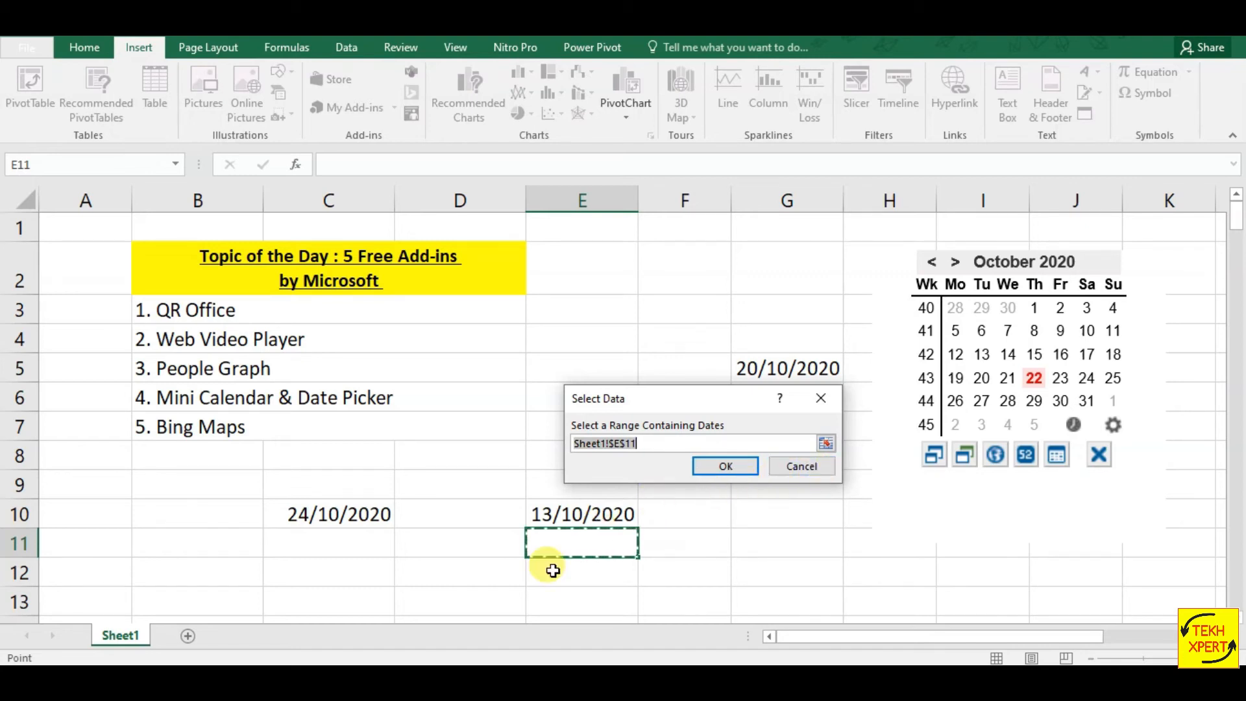
pyautogui.click(801, 478)
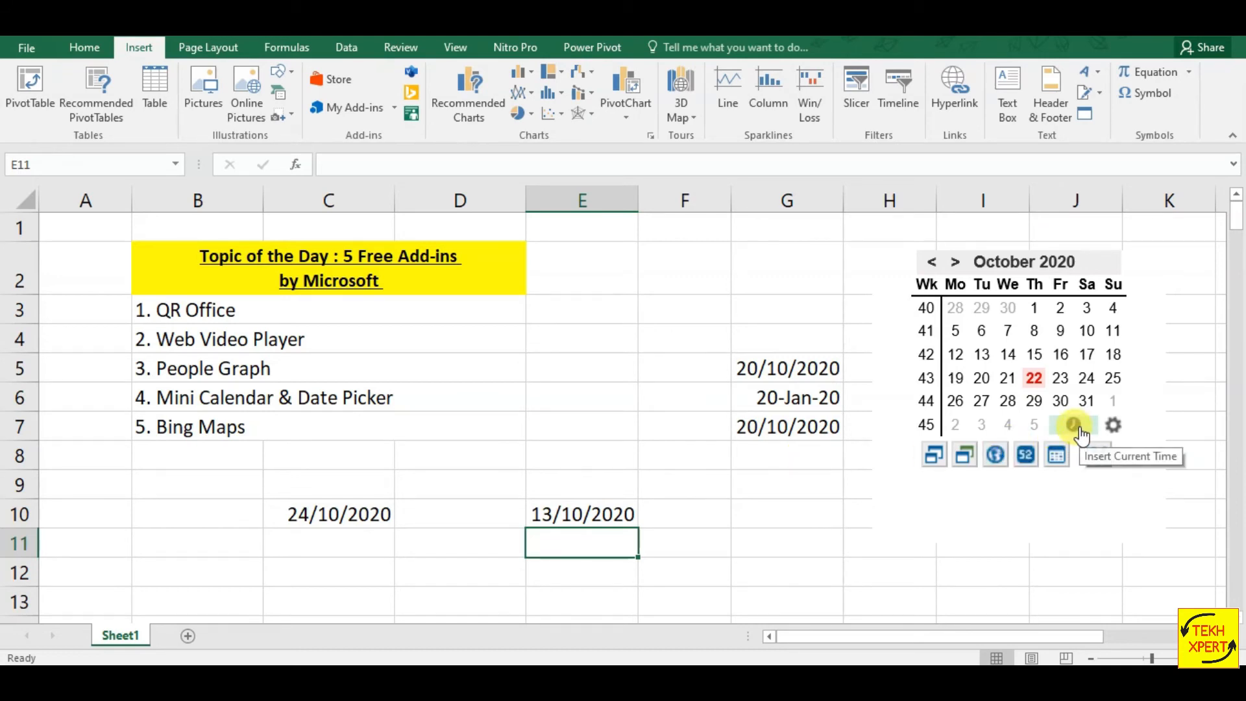
# Insert the current time into cell D10 from the calendar and hide the calendar's settings options.
pyautogui.click(357, 514)
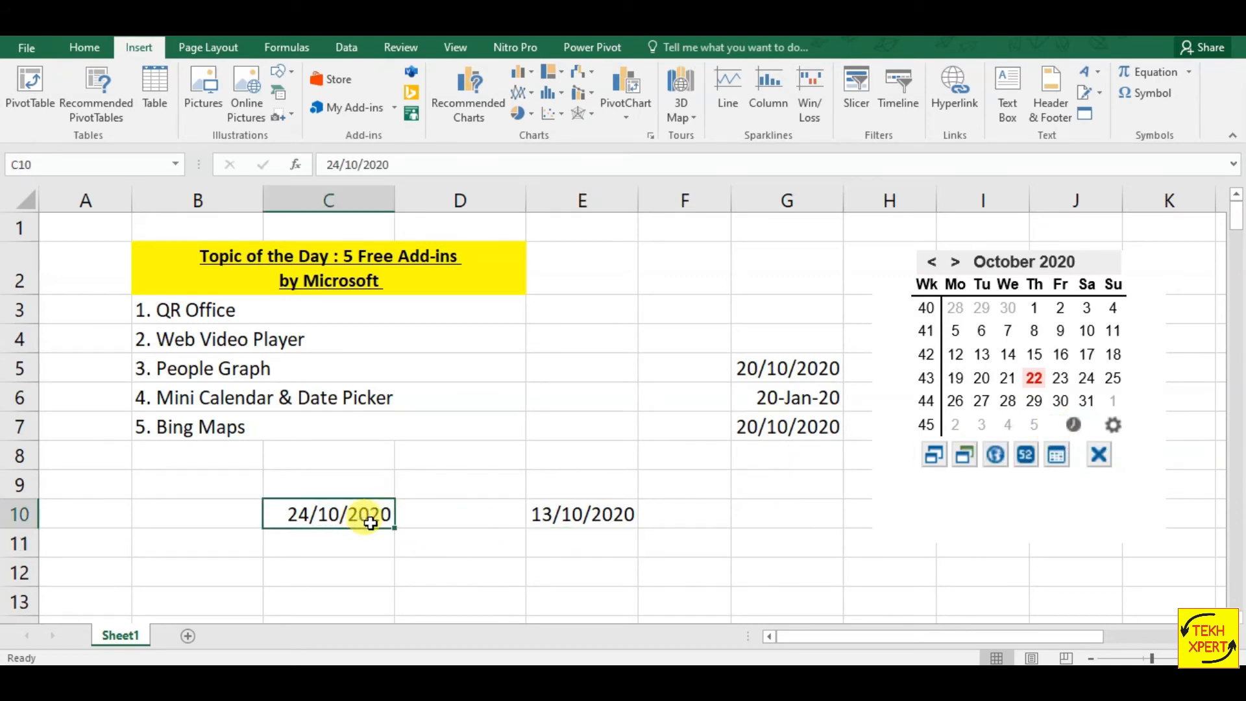
pyautogui.click(417, 515)
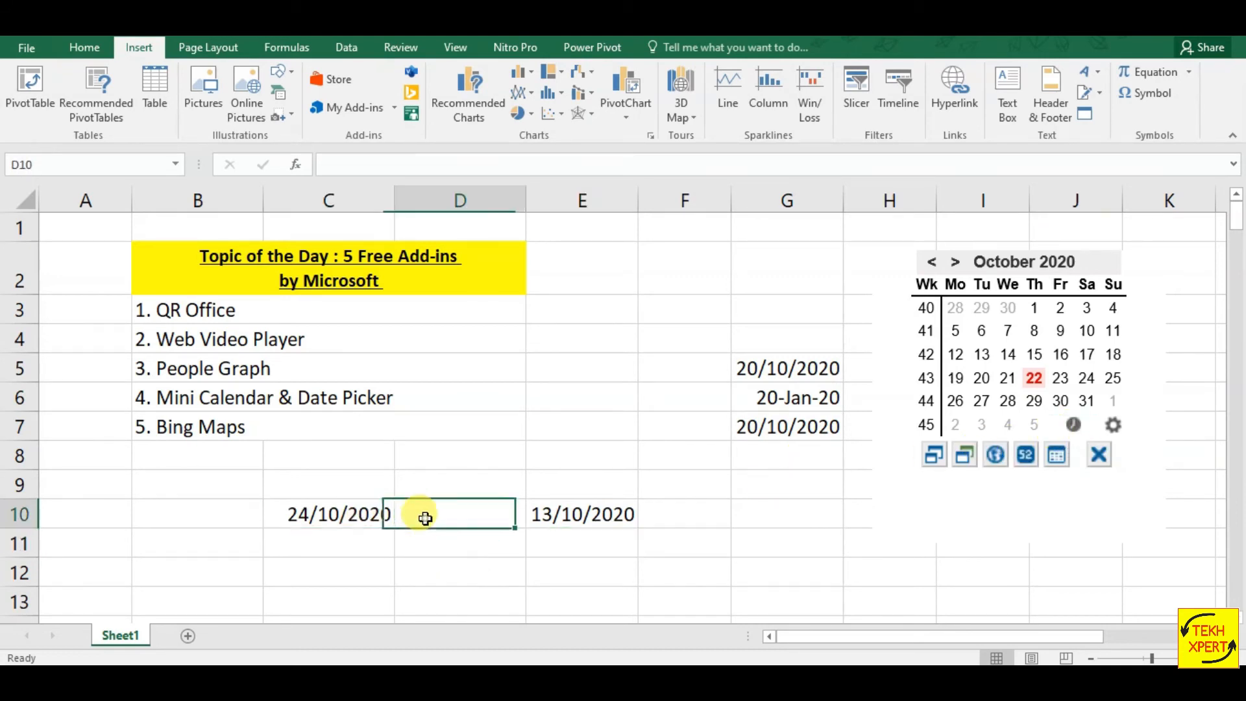
pyautogui.click(1076, 425)
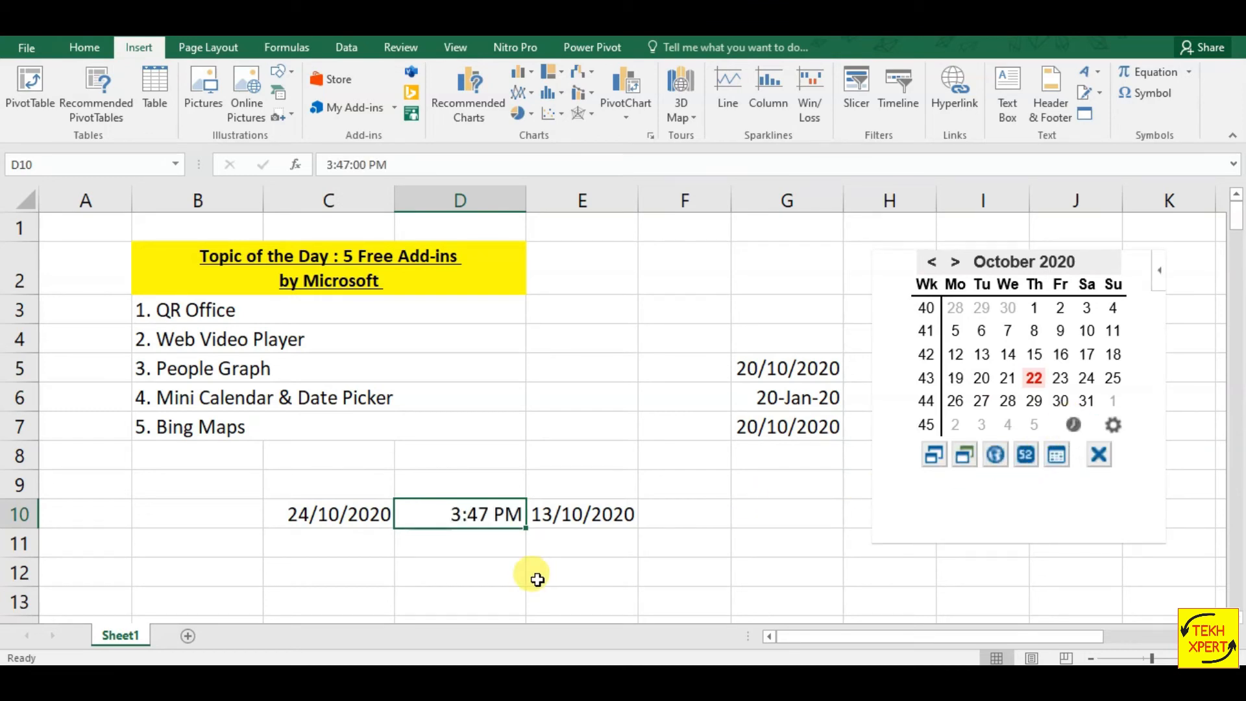
pyautogui.click(1113, 428)
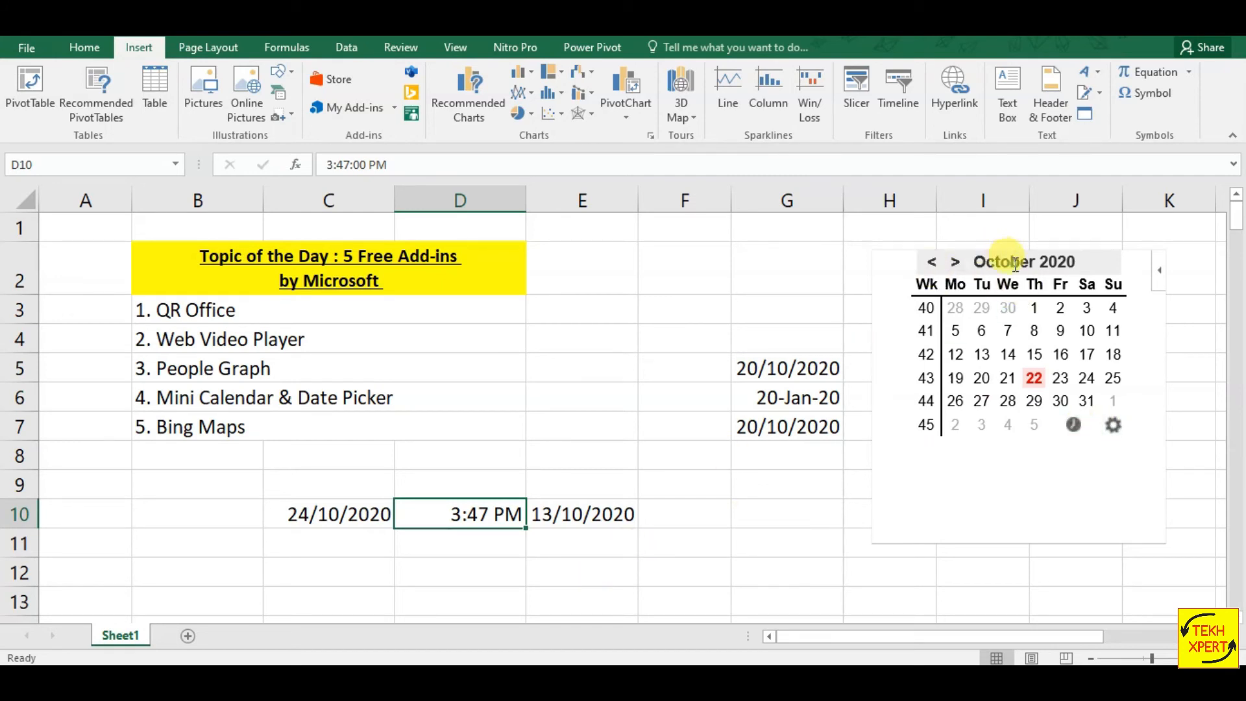
# Browse the mini calendar back month by month from October to January 2020.
pyautogui.click(933, 263)
pyautogui.click(933, 263)
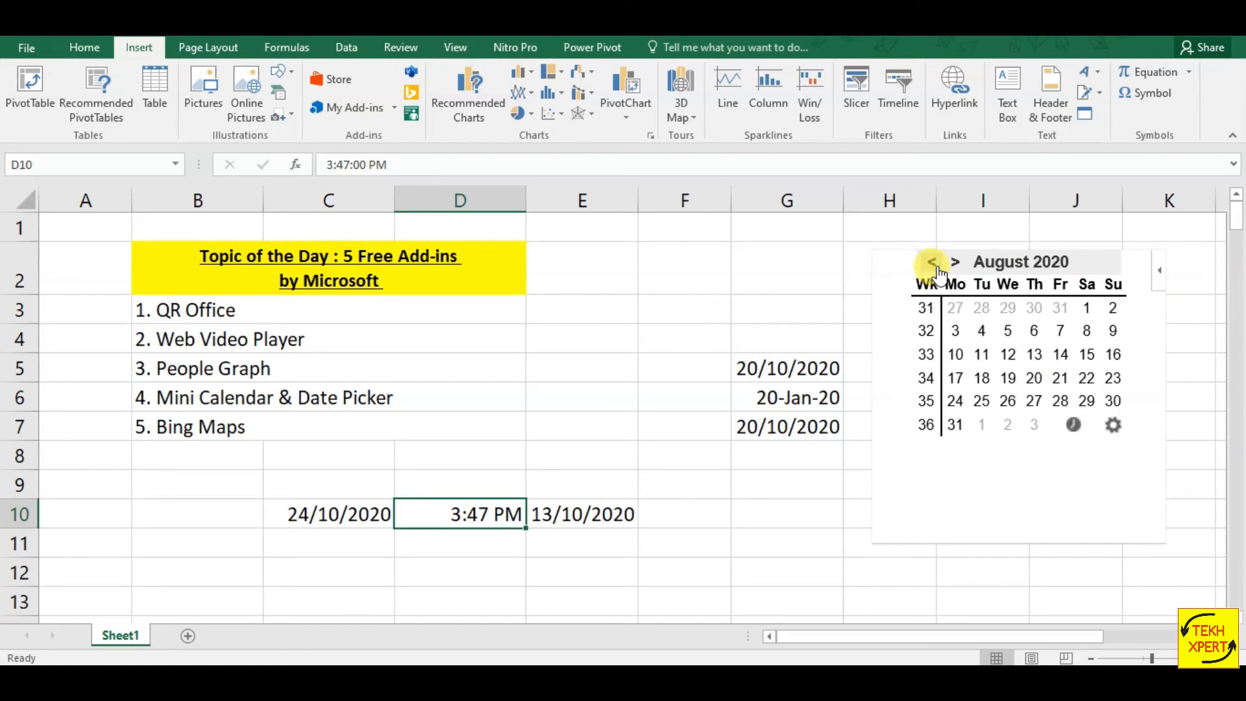
pyautogui.click(933, 263)
pyautogui.click(933, 263)
pyautogui.click(933, 263)
pyautogui.click(933, 263)
pyautogui.click(933, 263)
pyautogui.click(933, 263)
pyautogui.click(933, 263)
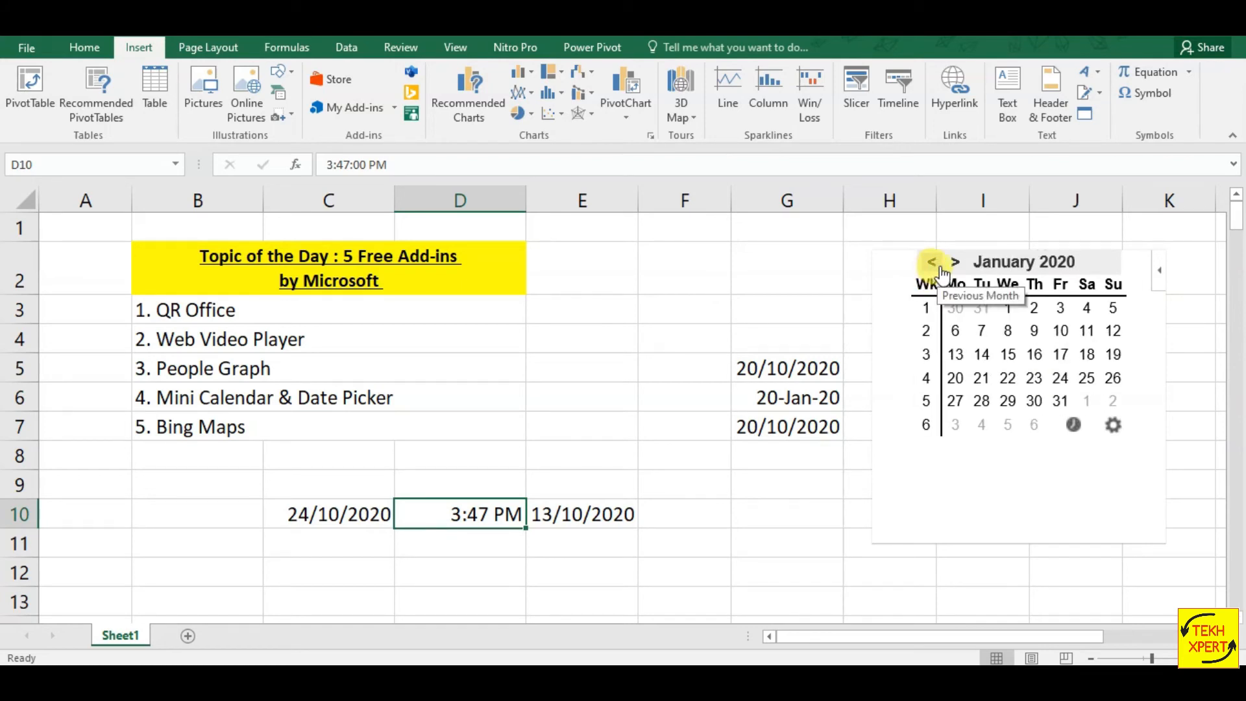
# Advance the calendar to September 2020 and try to overwrite the time in D10 with the 24th.
pyautogui.click(957, 265)
pyautogui.click(957, 265)
pyautogui.click(958, 266)
pyautogui.click(958, 266)
pyautogui.click(958, 266)
pyautogui.click(958, 265)
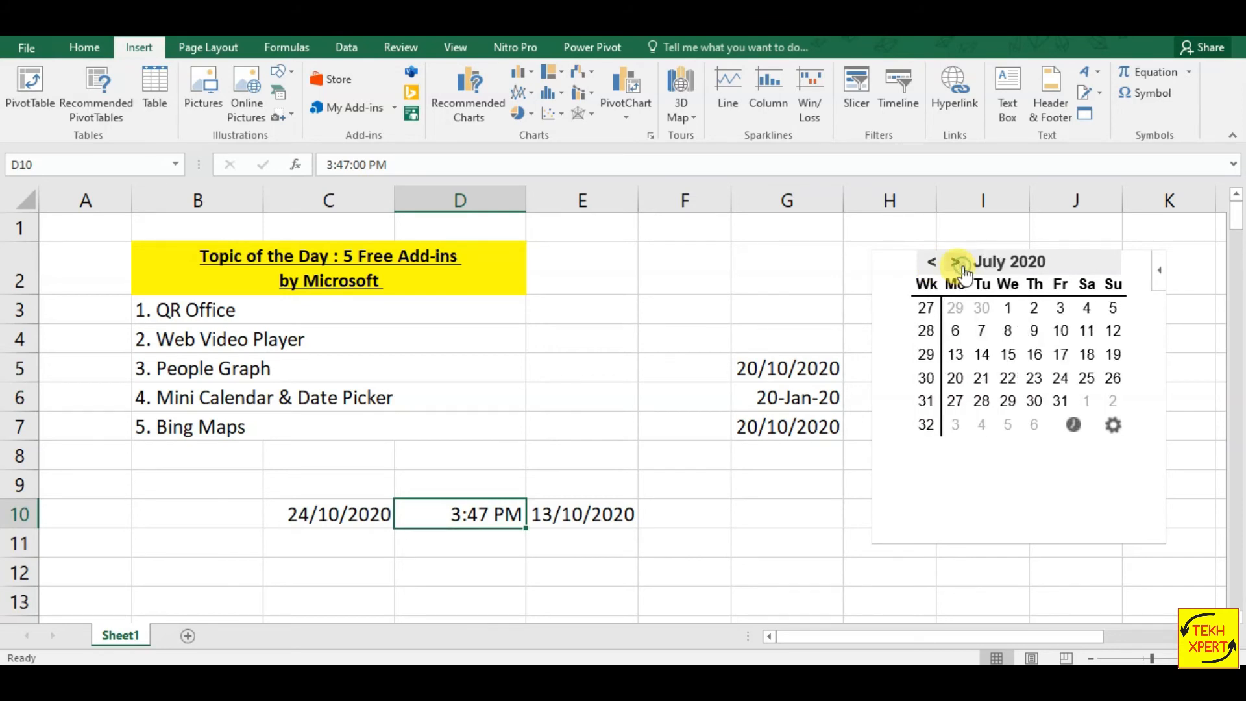
pyautogui.click(959, 265)
pyautogui.click(958, 264)
pyautogui.click(1036, 383)
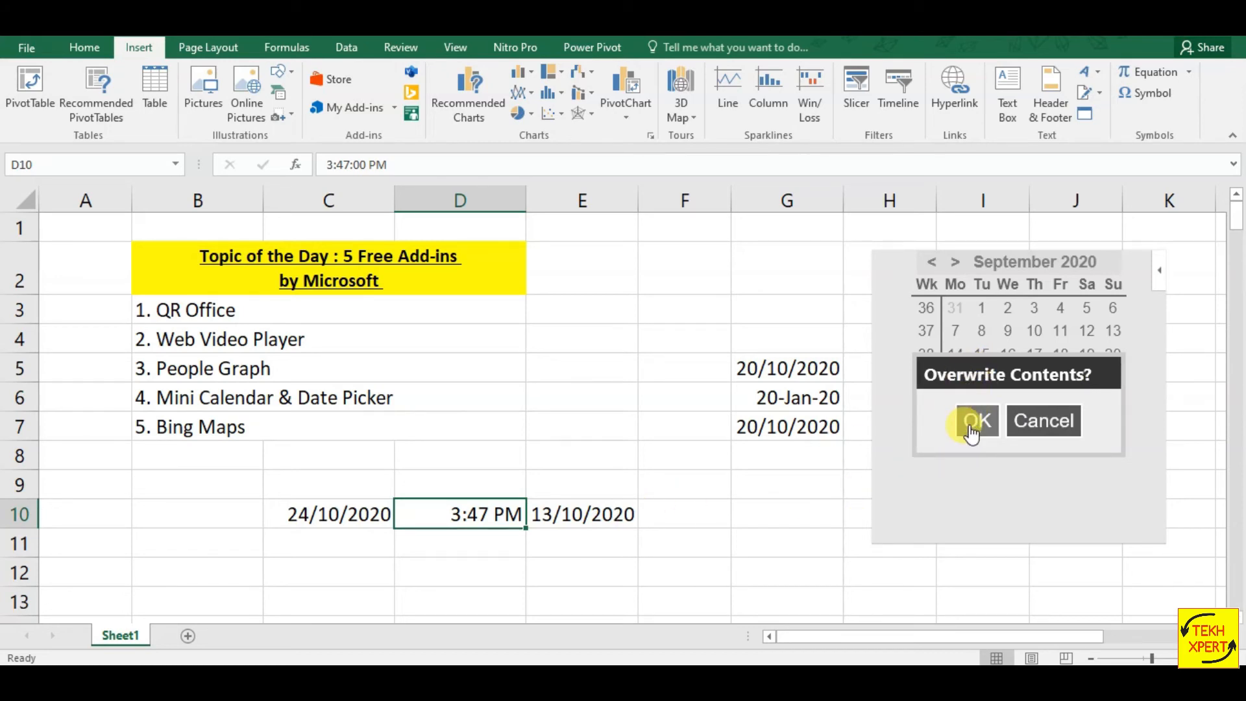
pyautogui.click(973, 422)
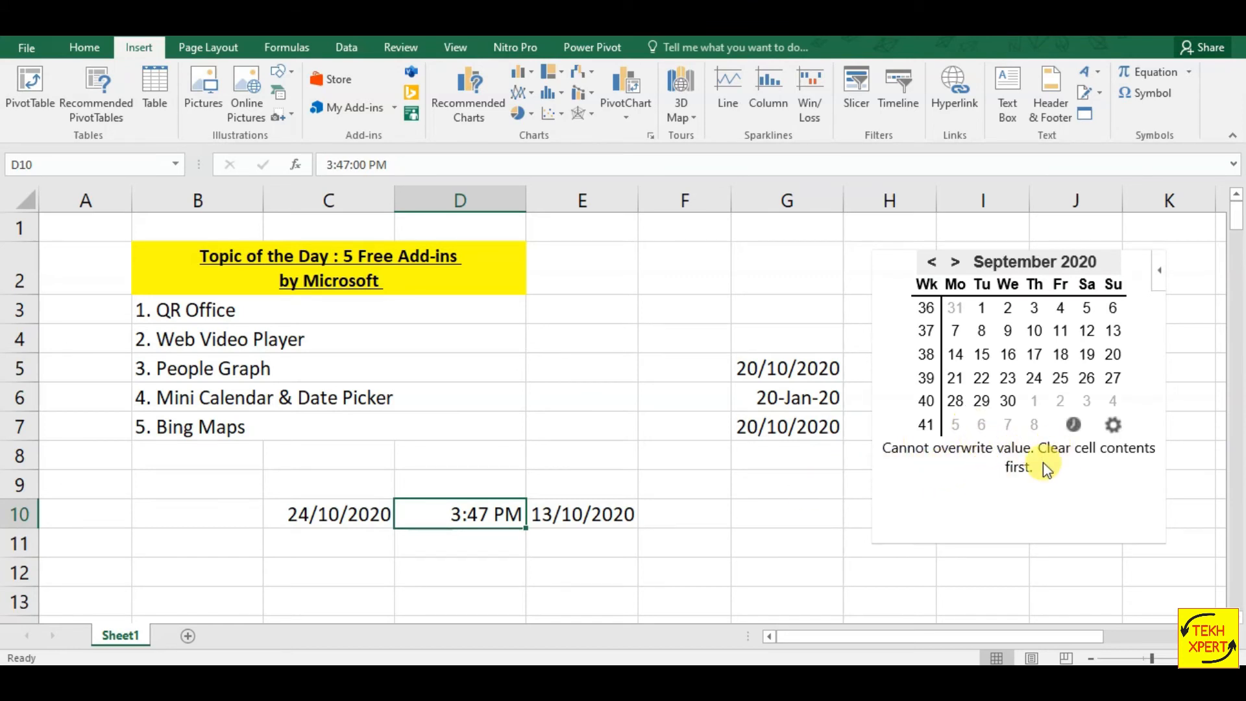
# Clear the time from cell D10 and pick 17 September 2020 from the calendar for it.
pyautogui.click(468, 549)
pyautogui.click(487, 516)
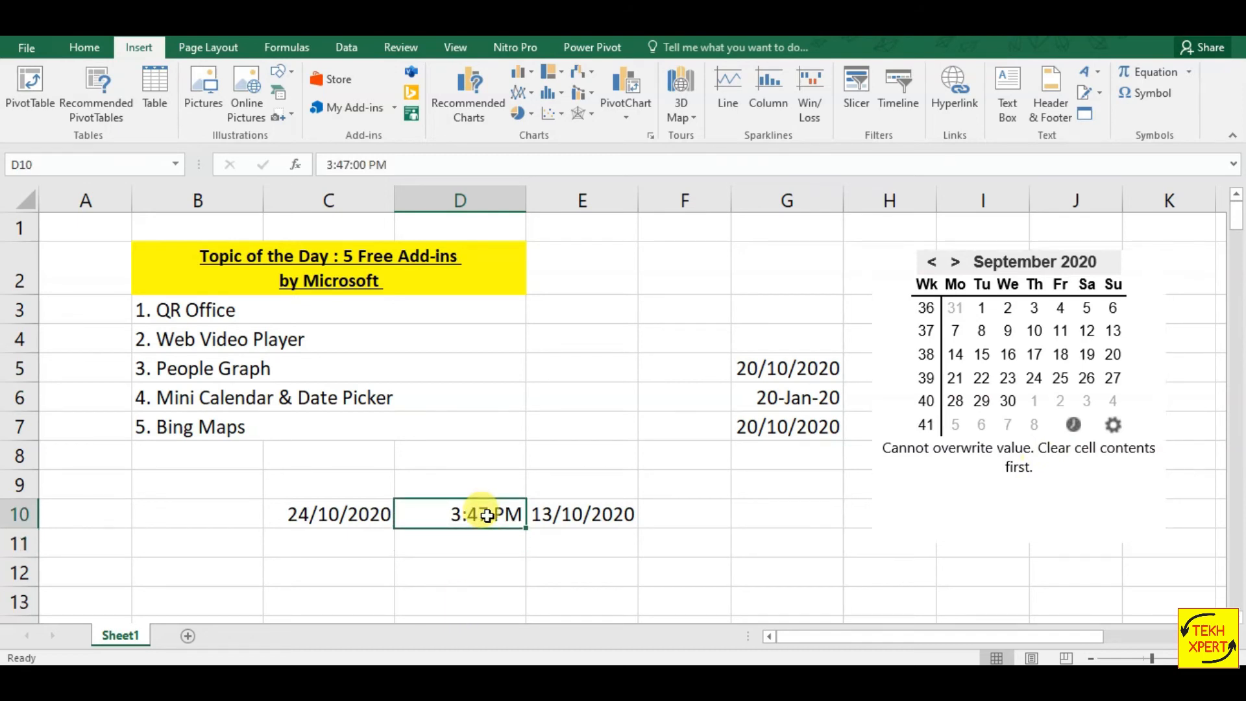
pyautogui.press('Delete')
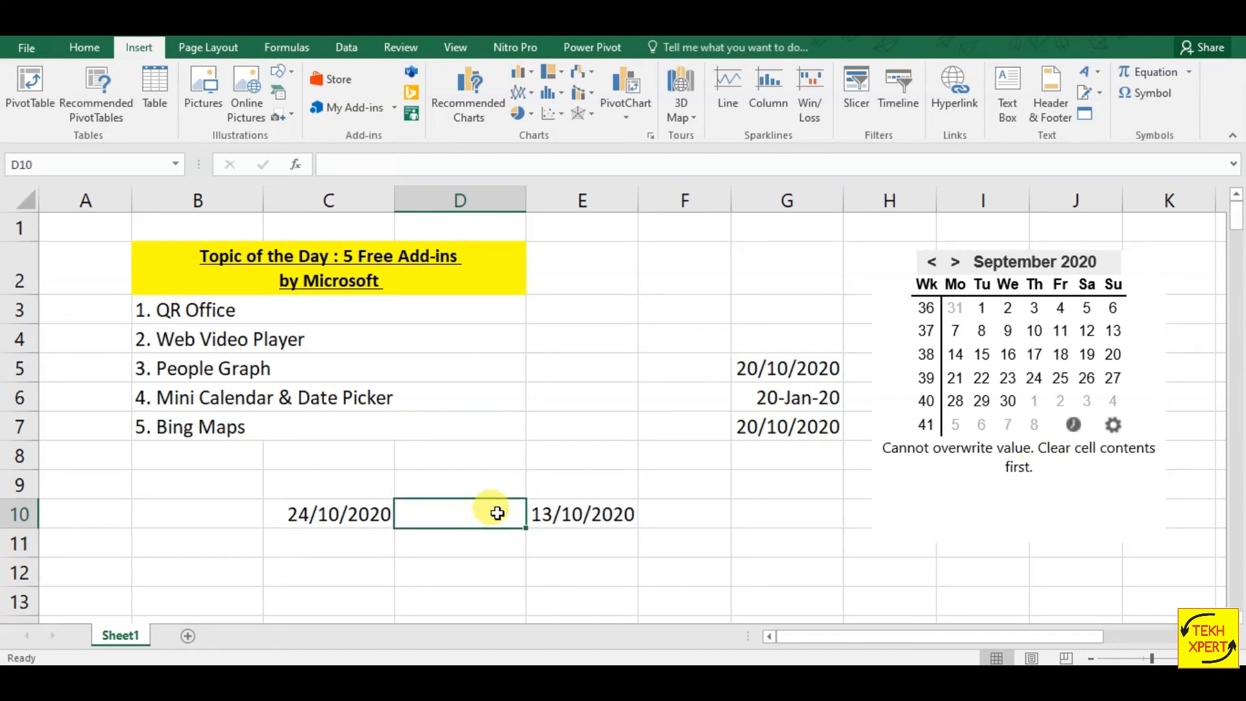
pyautogui.click(1038, 355)
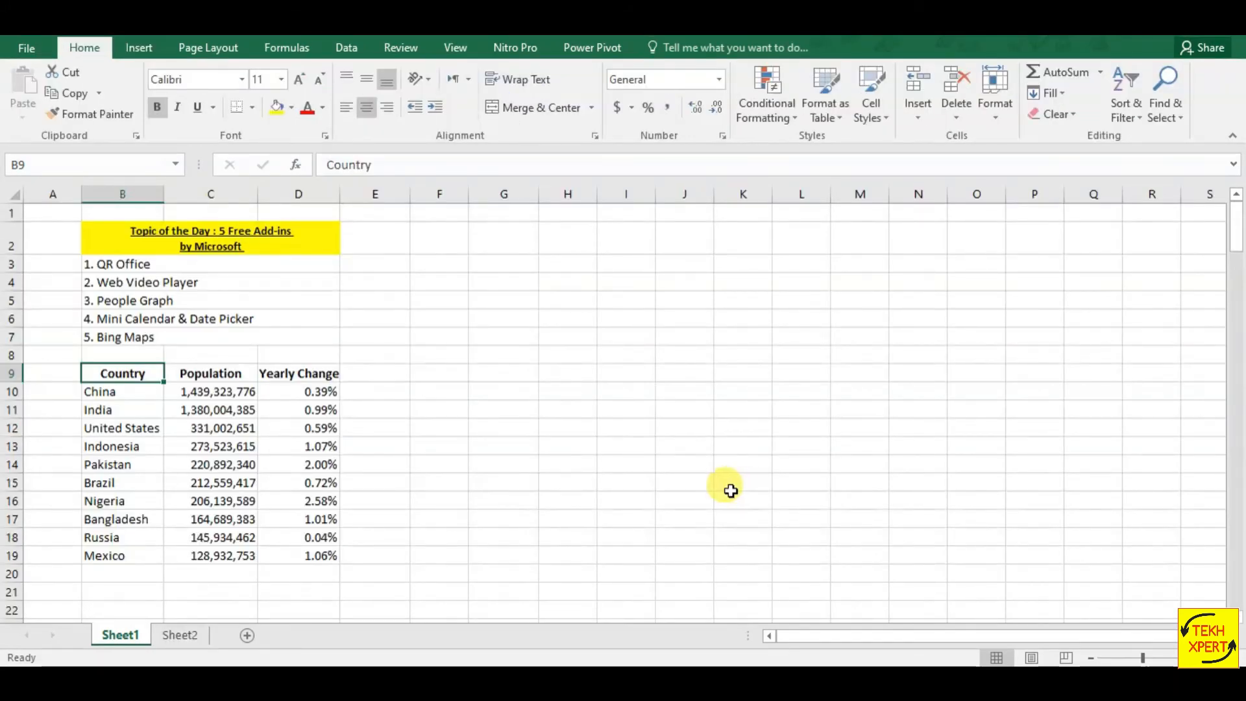
# Insert the Bing Maps add-in into the sheet with the country population table.
pyautogui.click(133, 337)
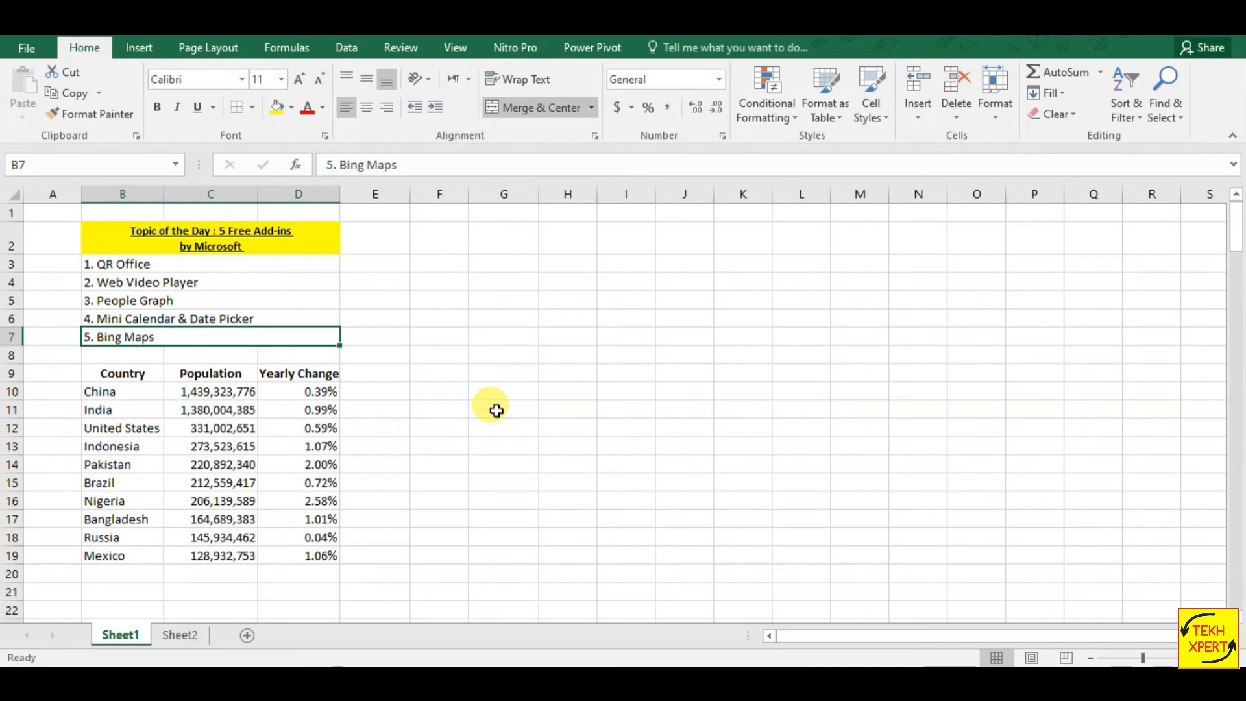
pyautogui.click(156, 48)
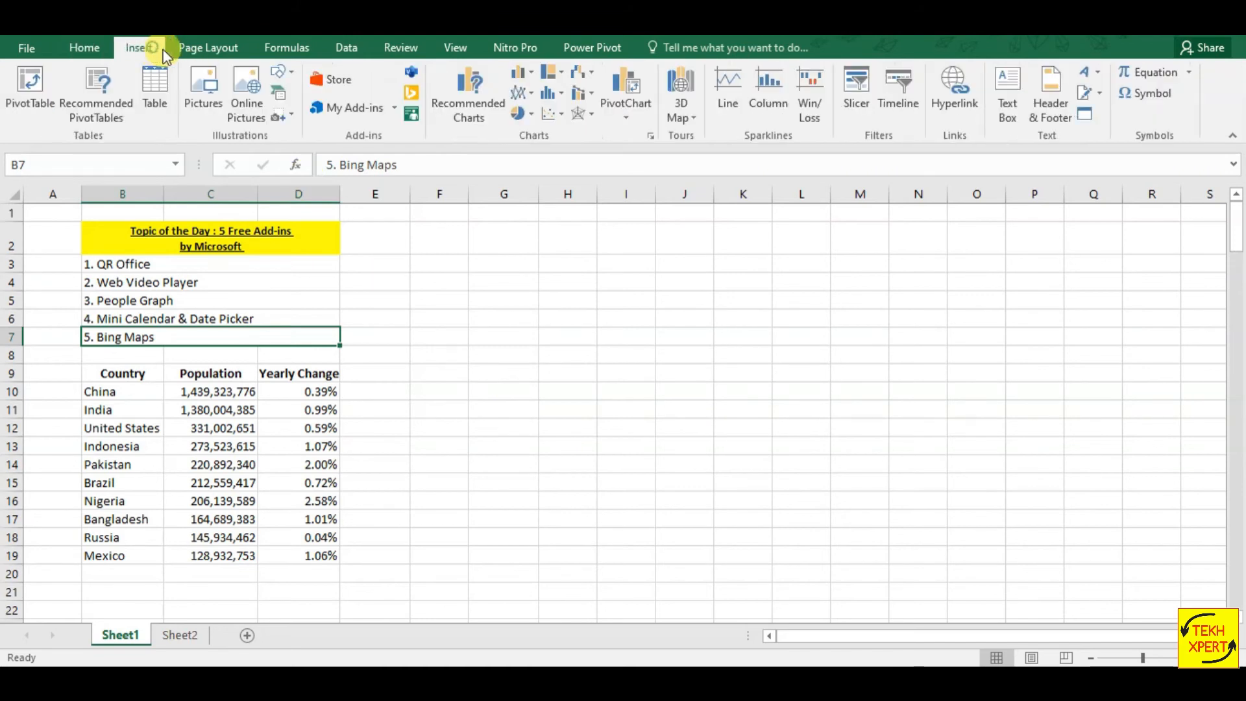
pyautogui.click(396, 111)
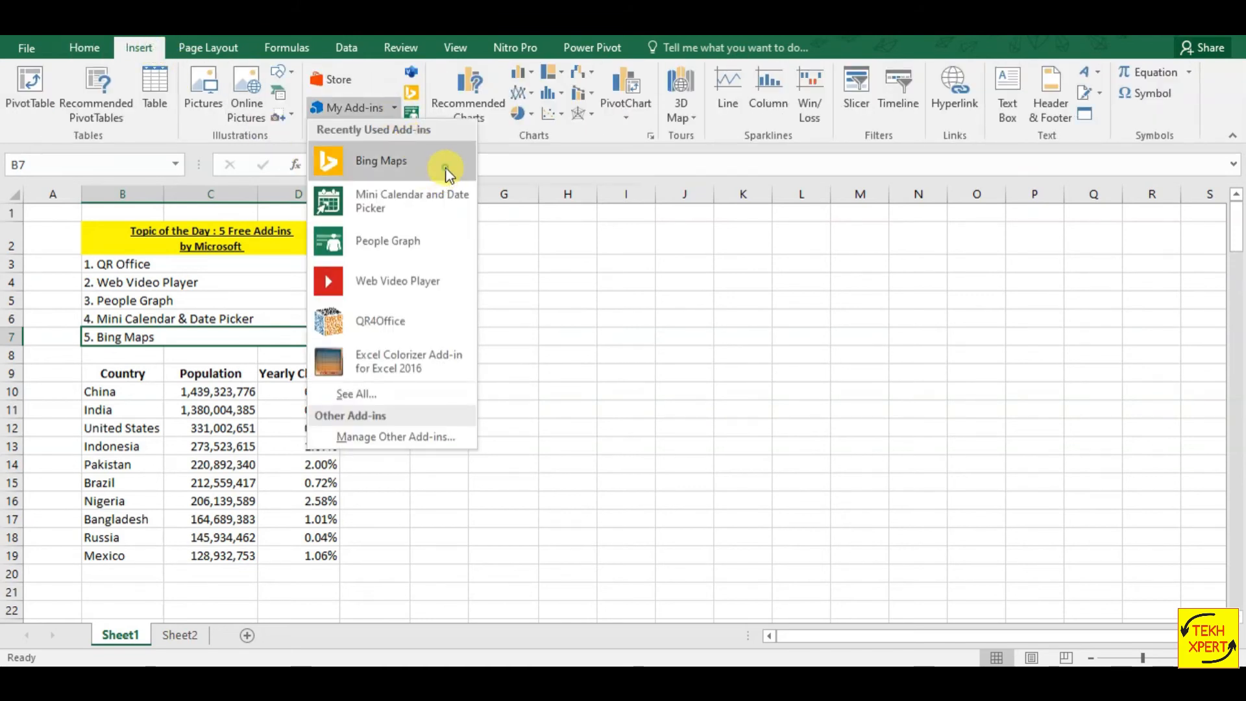
pyautogui.click(446, 172)
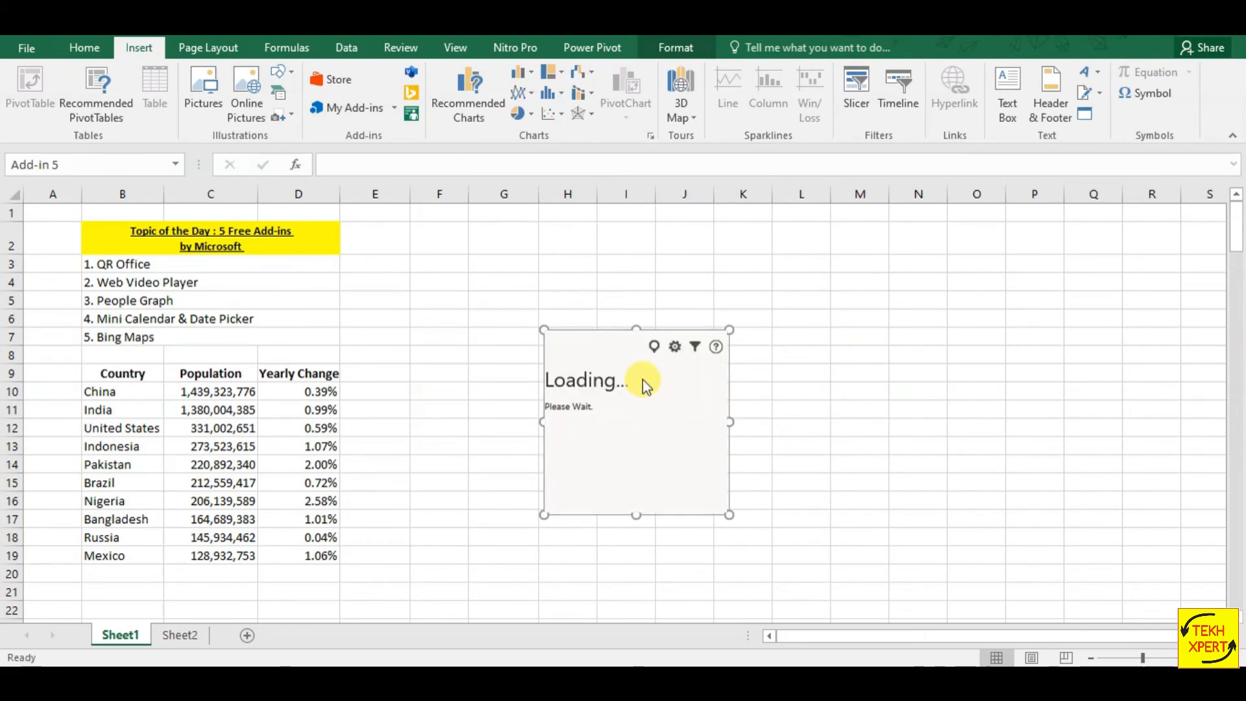
# Move the Bing Maps frame beside the country table and enlarge it to span about columns F to N from row 2 down.
pyautogui.moveTo(603, 329); pyautogui.dragTo(497, 256)
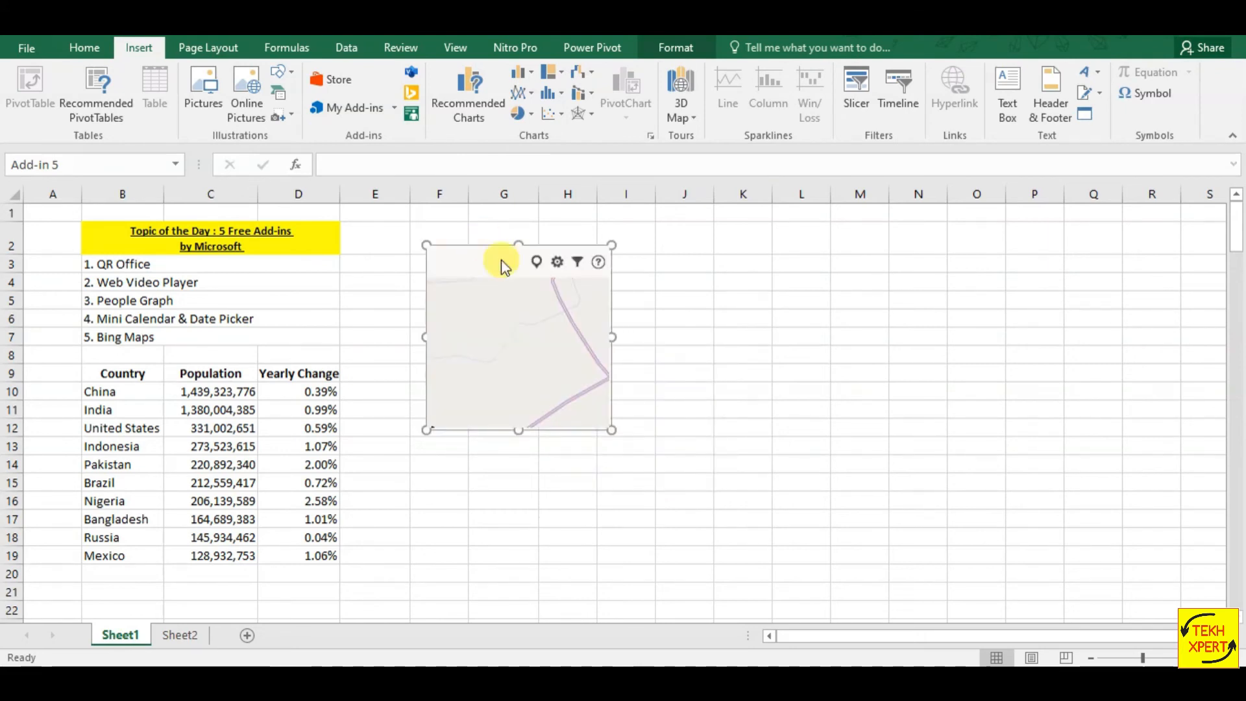
pyautogui.moveTo(607, 427); pyautogui.dragTo(1012, 276)
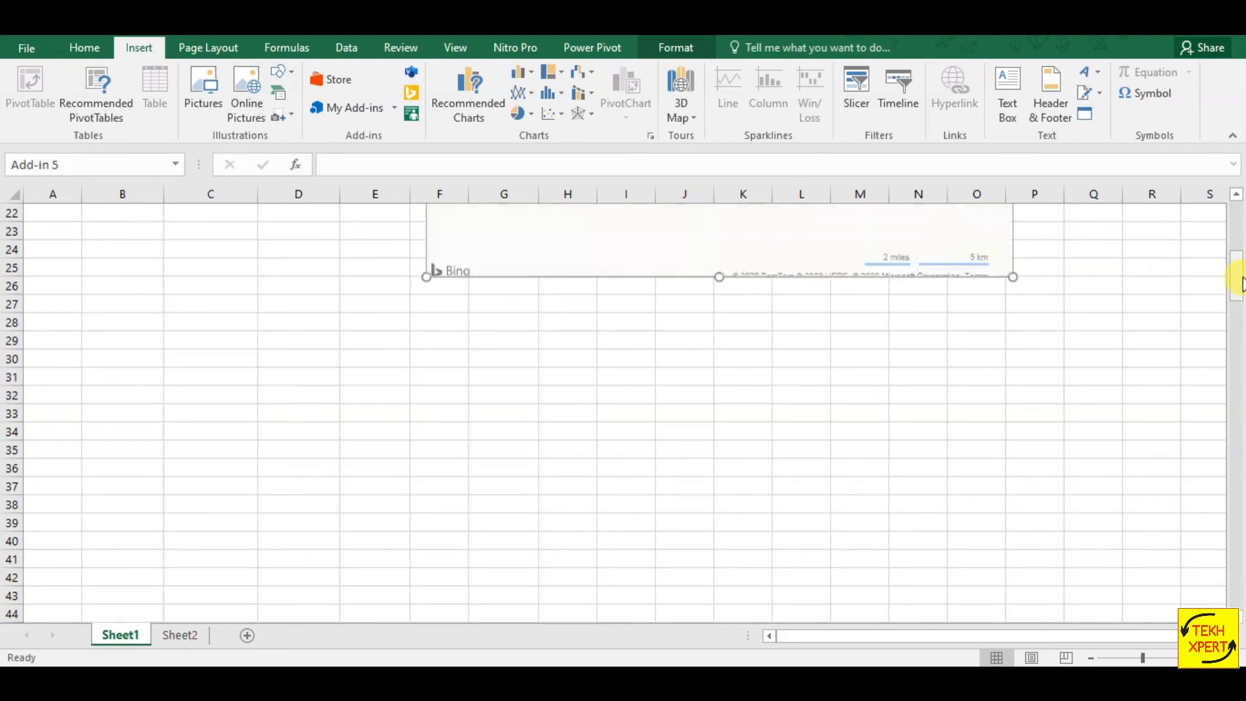
pyautogui.moveTo(1237, 280); pyautogui.dragTo(1237, 241)
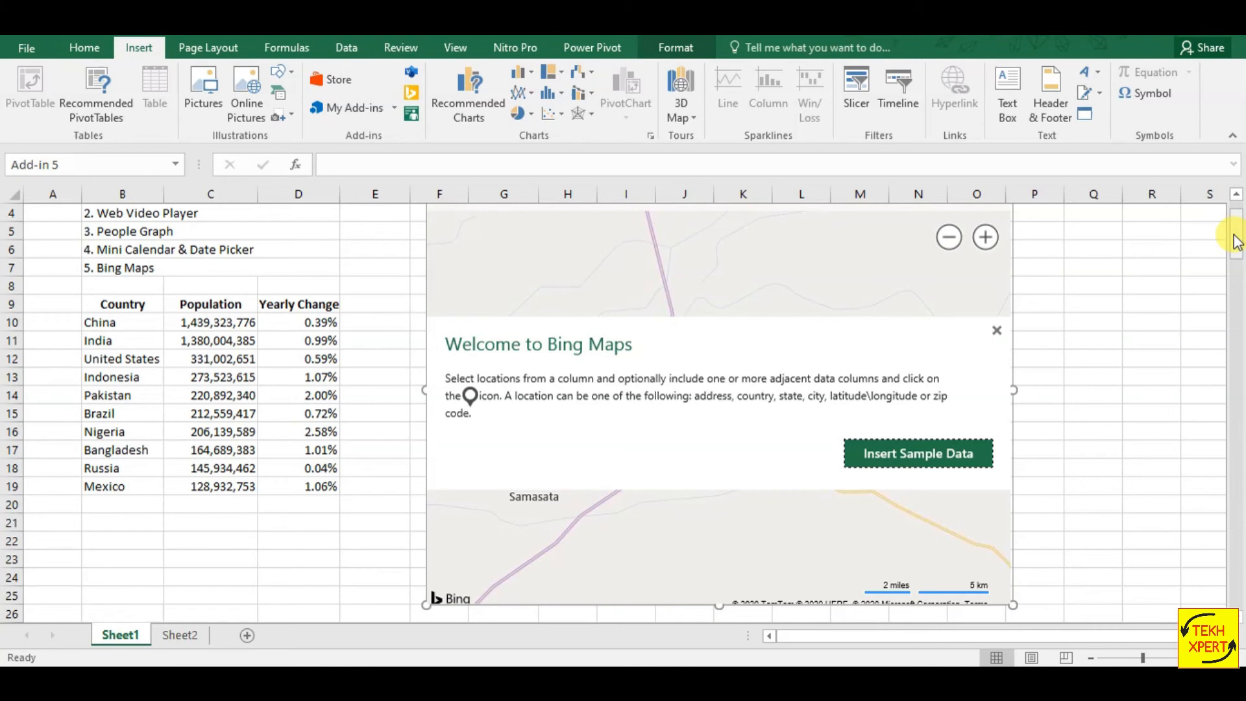
pyautogui.moveTo(1235, 242); pyautogui.dragTo(1230, 229)
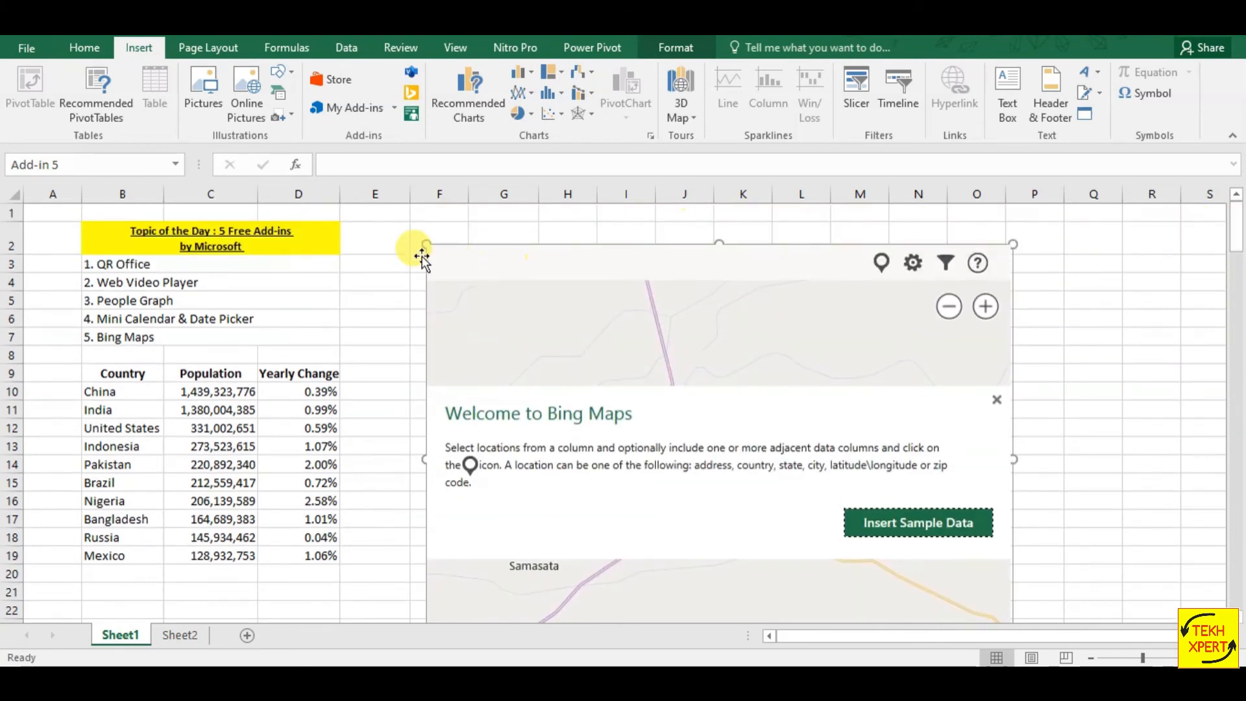
pyautogui.moveTo(425, 244)
pyautogui.mouseDown()
pyautogui.moveTo(466, 289)
pyautogui.moveTo(445, 231)
pyautogui.mouseUp()
# Select the country, population and yearly change data in B9:D19 as the map's data source and plot it.
pyautogui.click(883, 263)
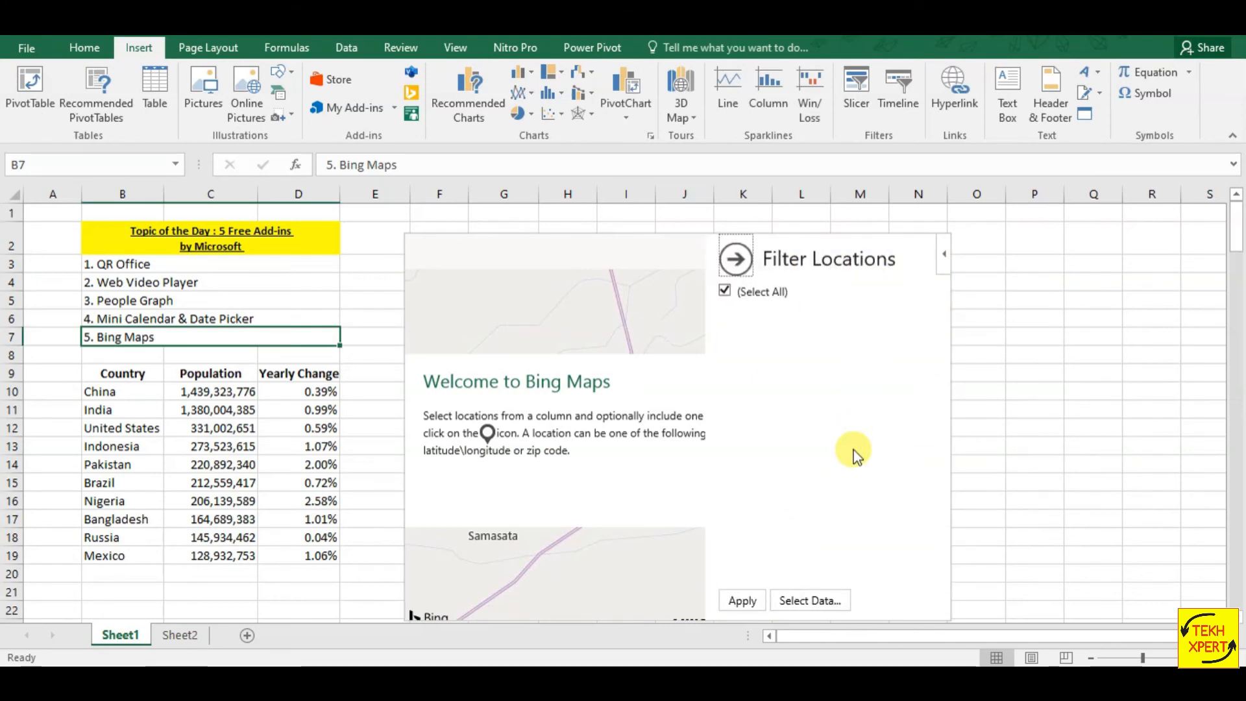
pyautogui.click(821, 601)
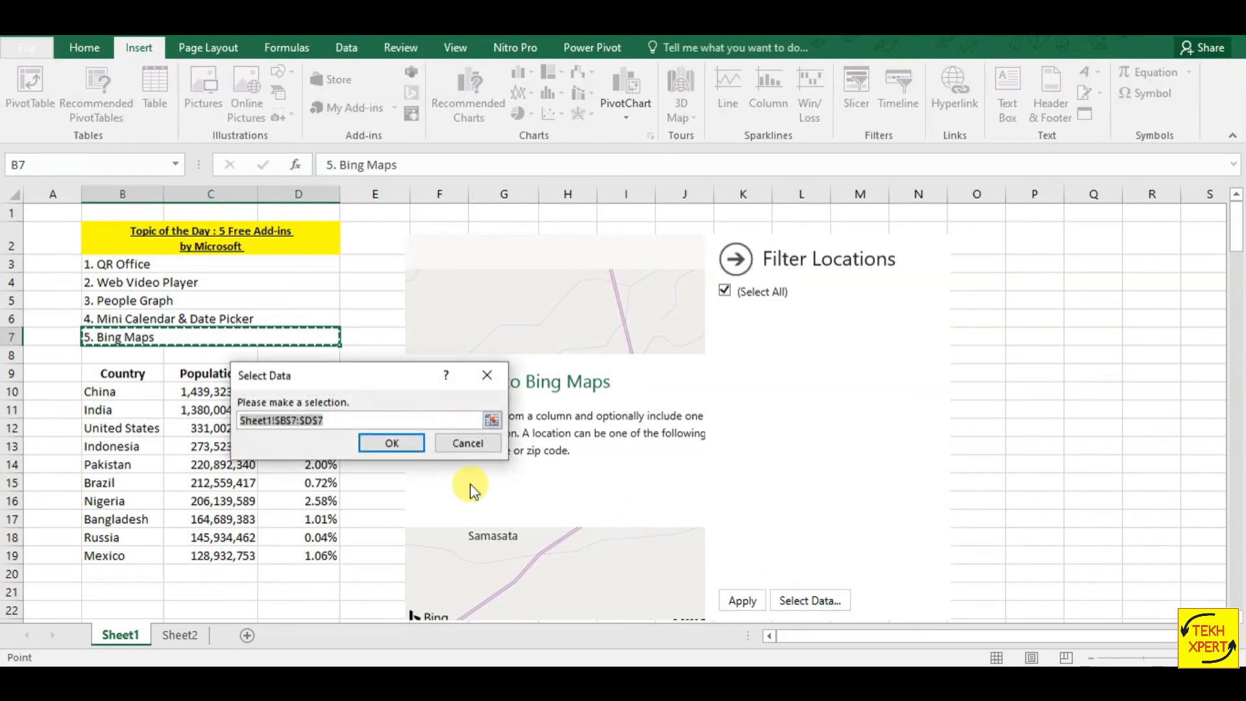
pyautogui.click(113, 379)
pyautogui.moveTo(113, 378); pyautogui.dragTo(304, 556)
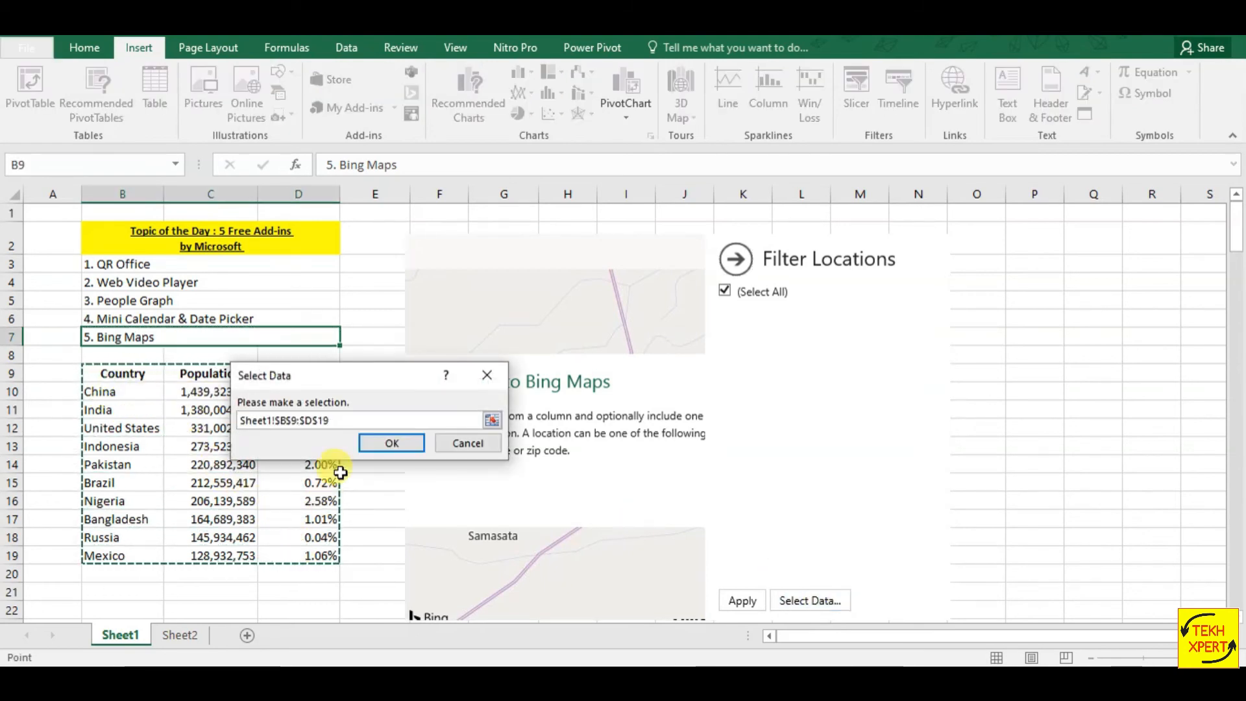
pyautogui.moveTo(334, 384); pyautogui.dragTo(531, 383)
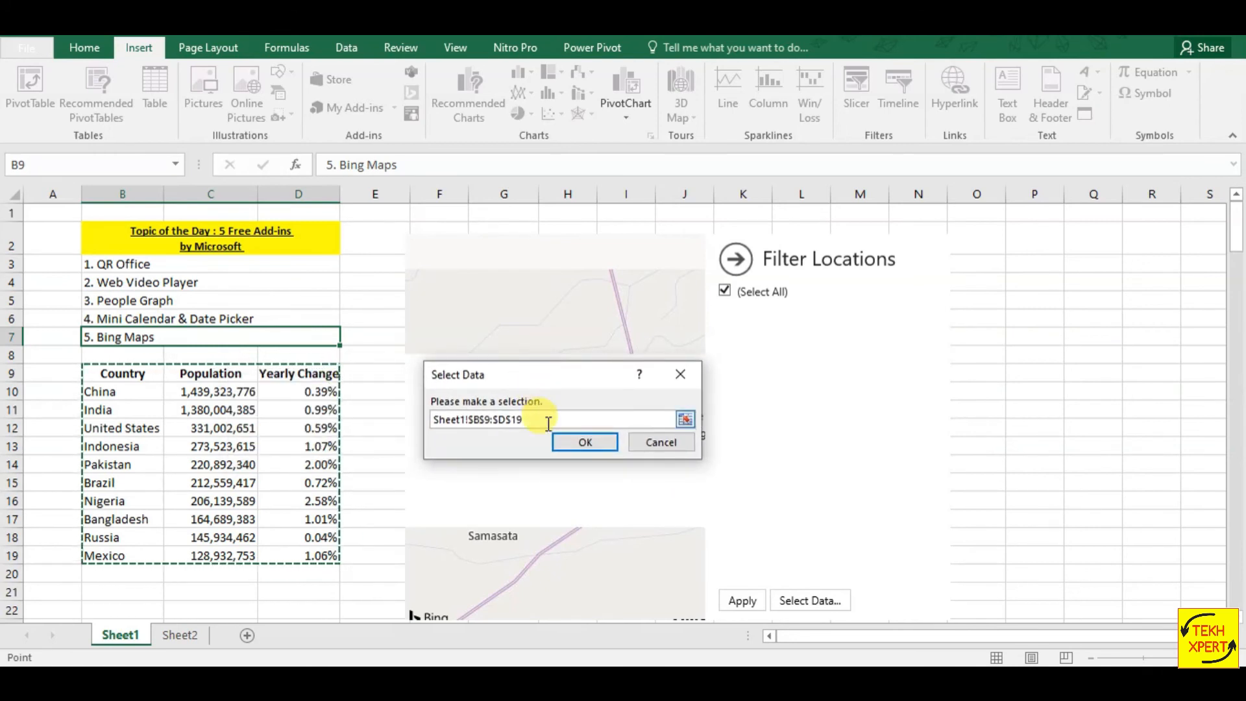
pyautogui.click(570, 442)
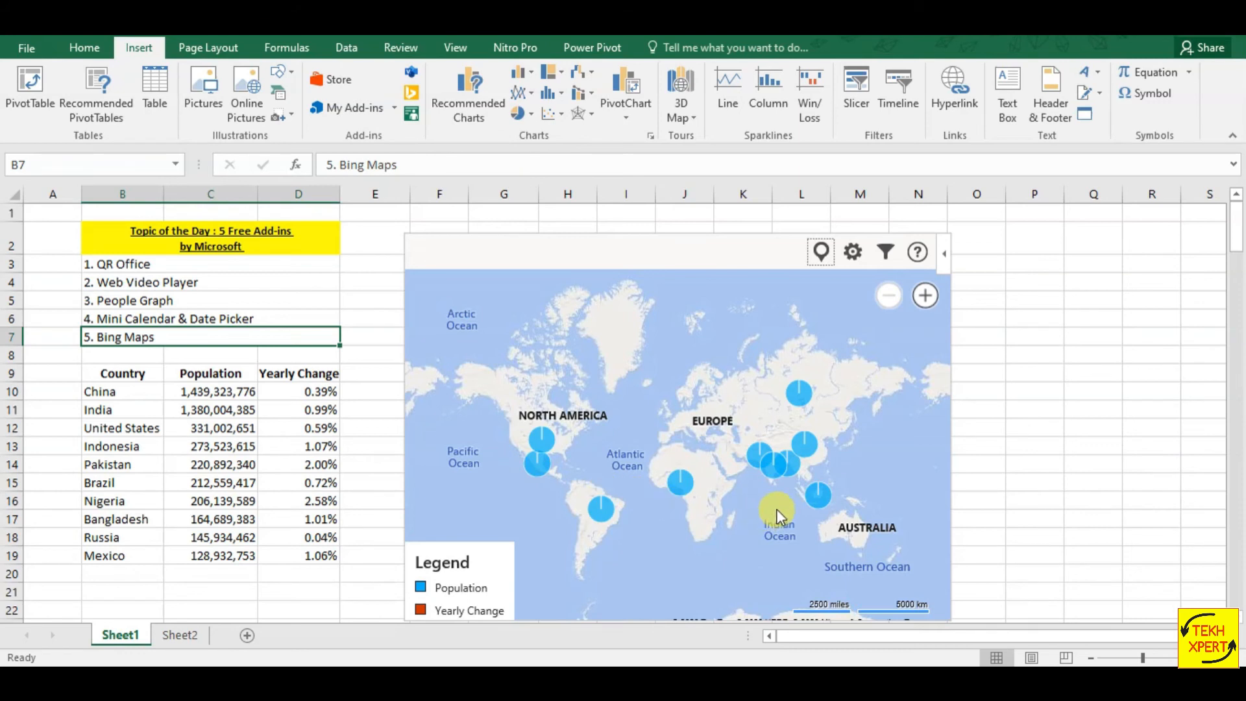
# Zoom and pan the map to examine the pins over India and its neighbouring countries.
pyautogui.click(925, 296)
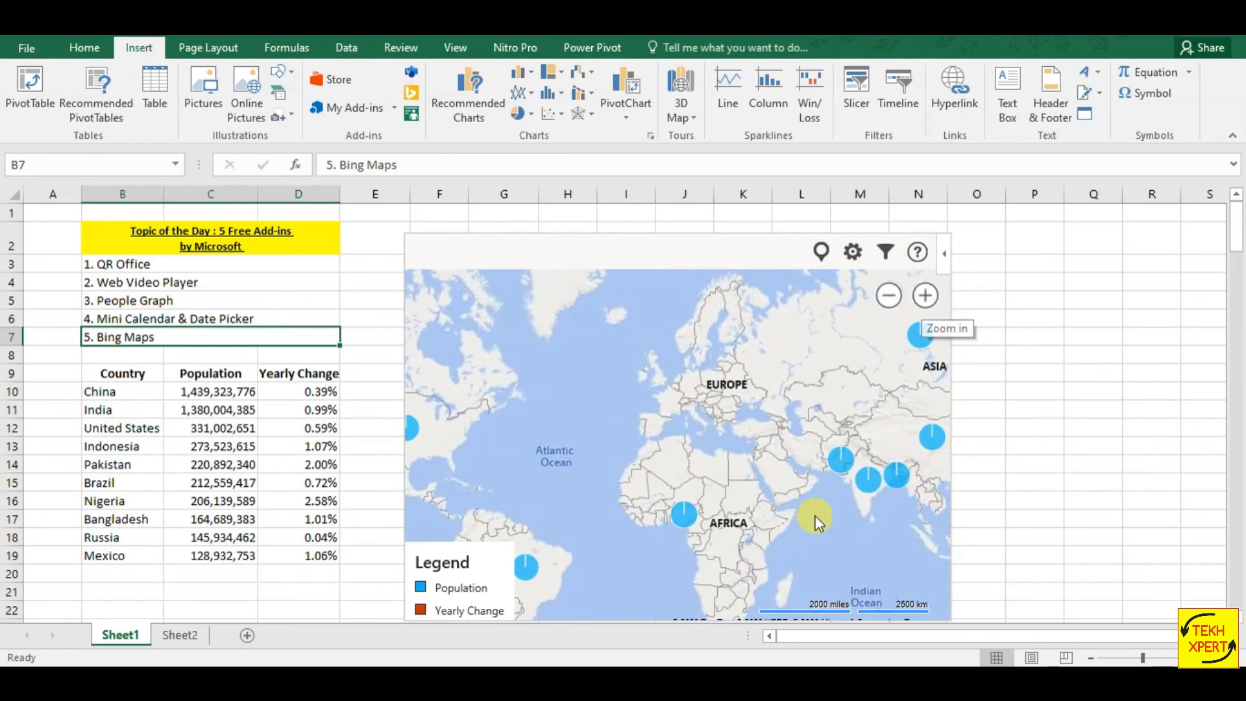
pyautogui.moveTo(816, 516); pyautogui.dragTo(665, 486)
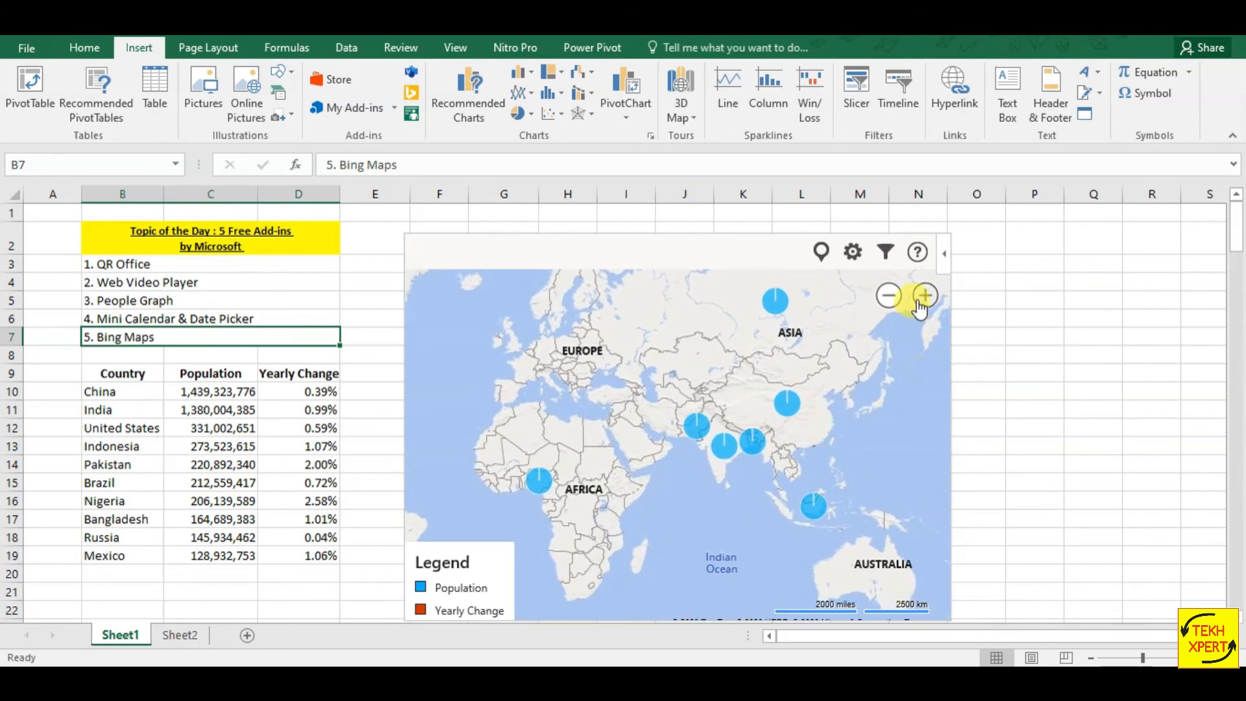
pyautogui.click(922, 299)
pyautogui.click(922, 299)
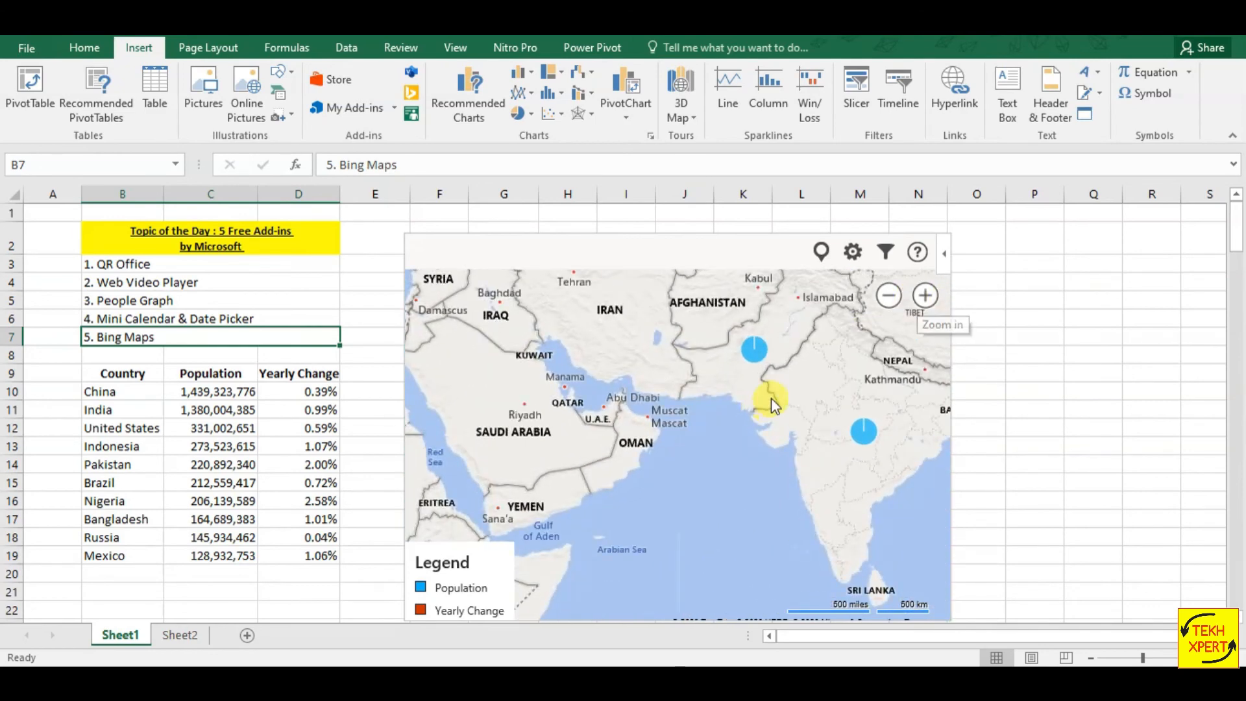
pyautogui.moveTo(771, 402); pyautogui.dragTo(617, 444)
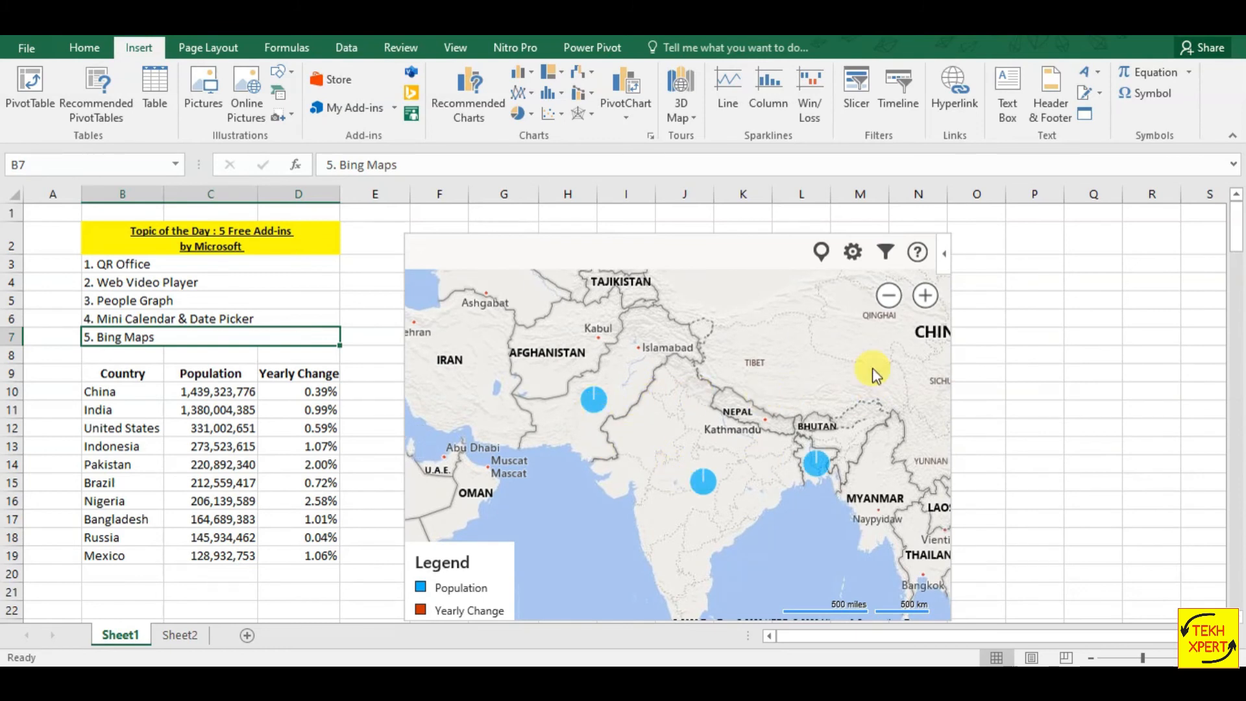
# Set the map's pin colors to orange-red for Population and teal for Yearly Change, then close the settings.
pyautogui.click(850, 257)
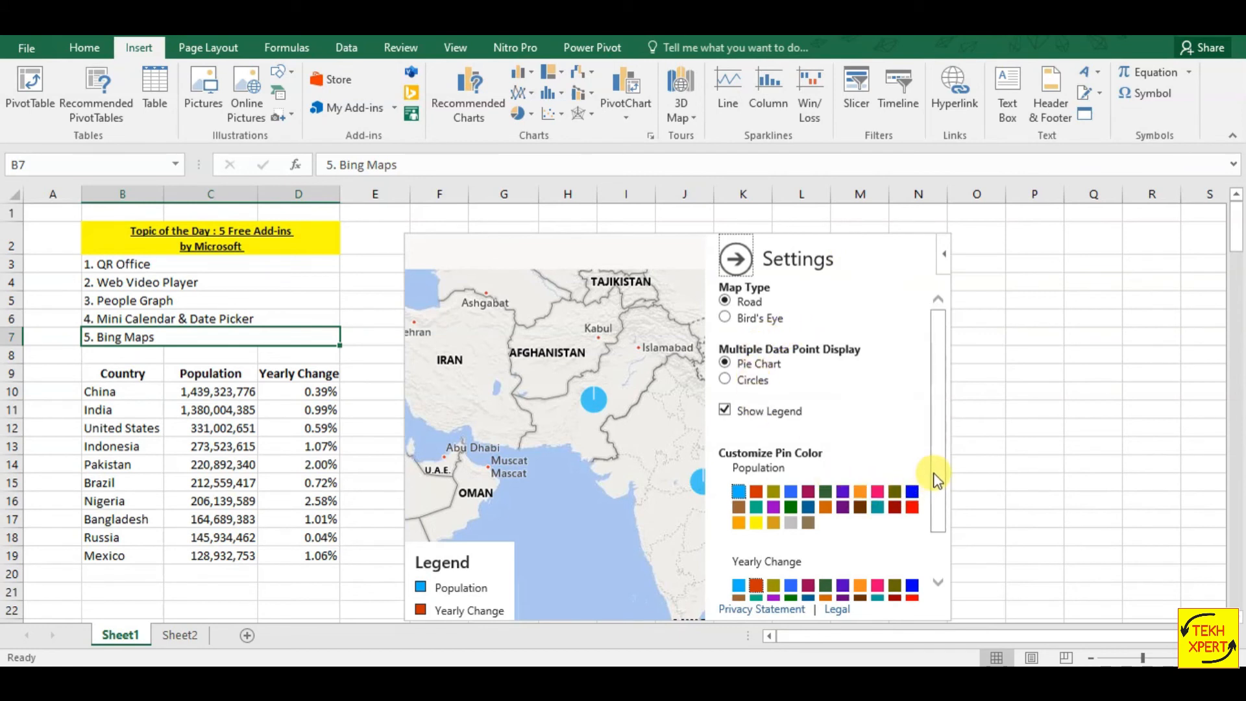
pyautogui.moveTo(935, 466); pyautogui.dragTo(935, 506)
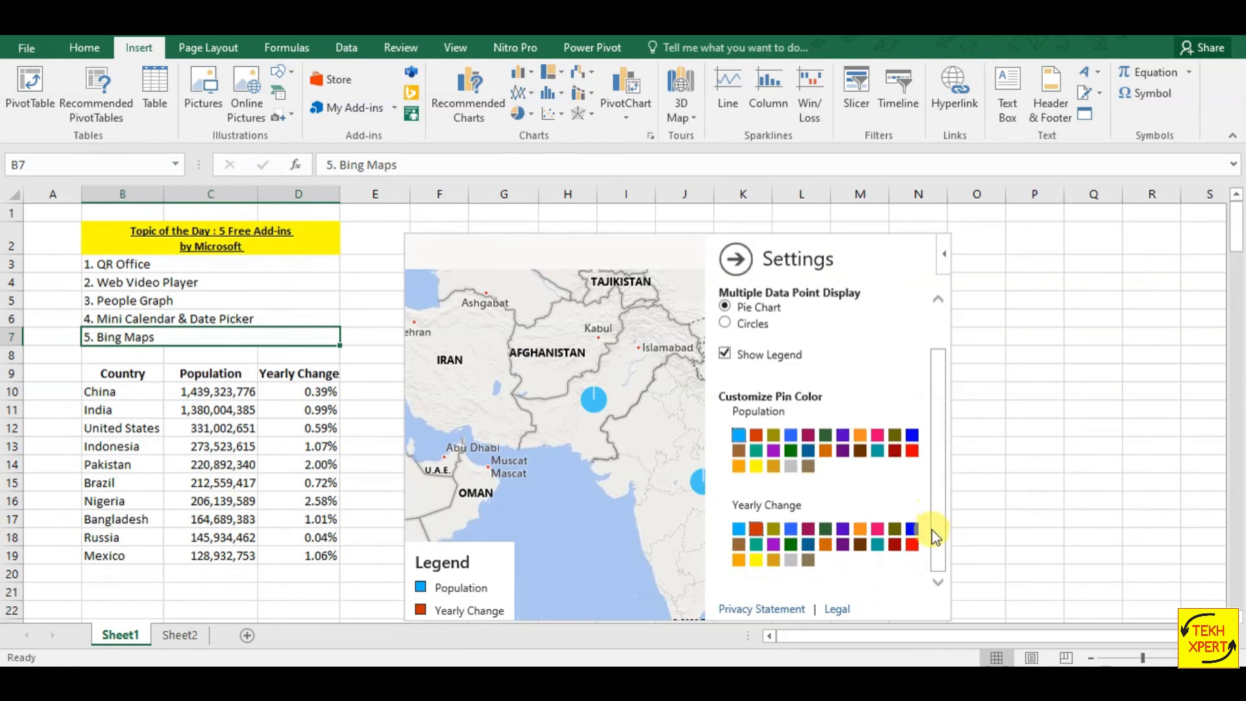
pyautogui.click(756, 438)
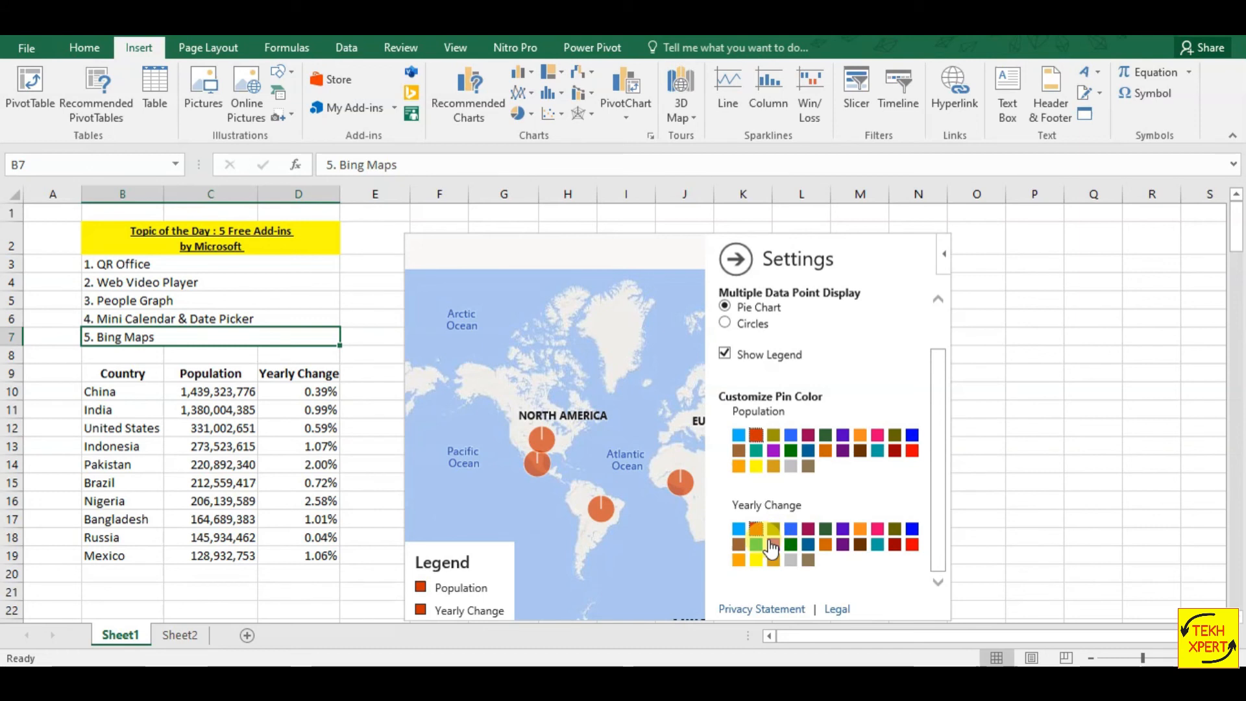
pyautogui.click(879, 546)
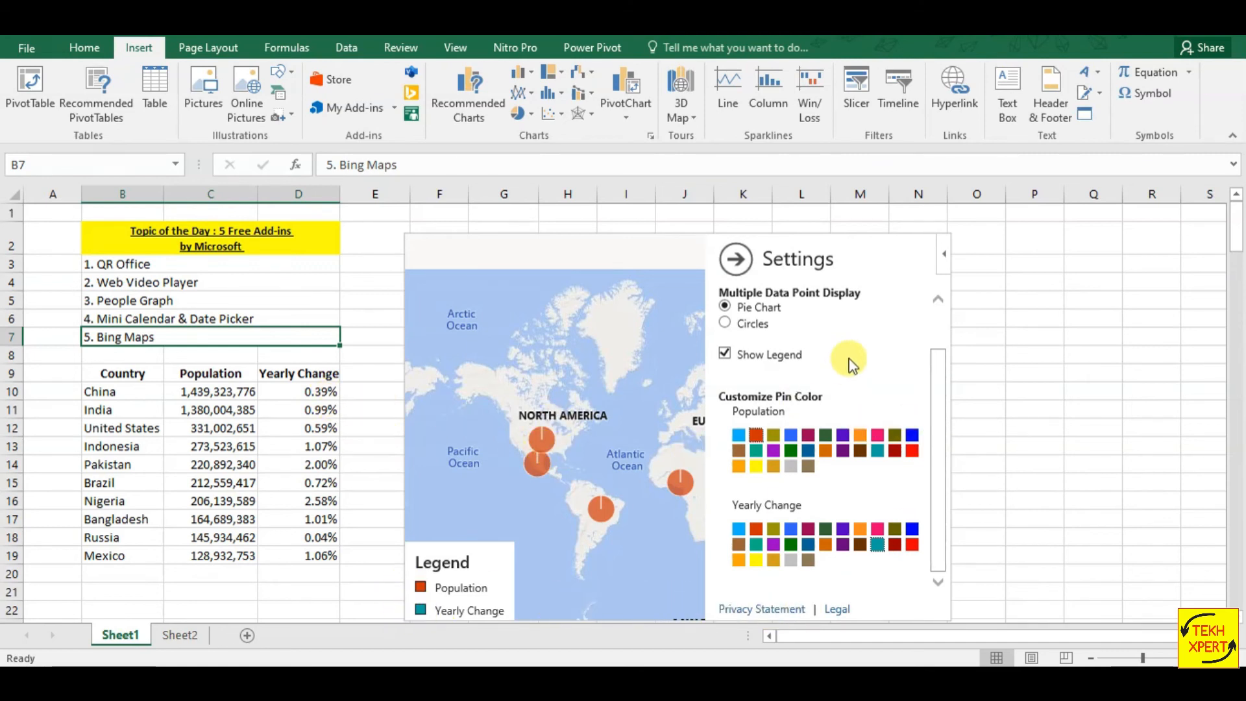
pyautogui.click(748, 261)
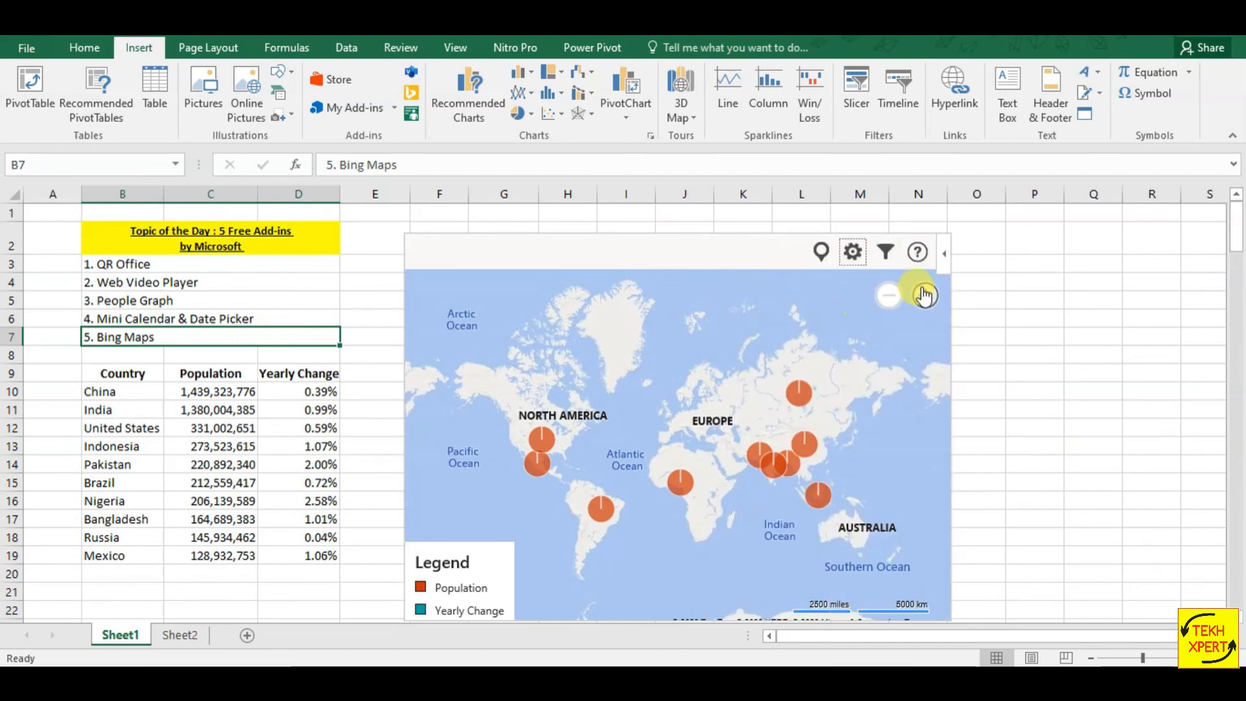
# Locate Nigeria's pin on the map and examine its population and yearly change details.
pyautogui.click(924, 295)
pyautogui.click(924, 295)
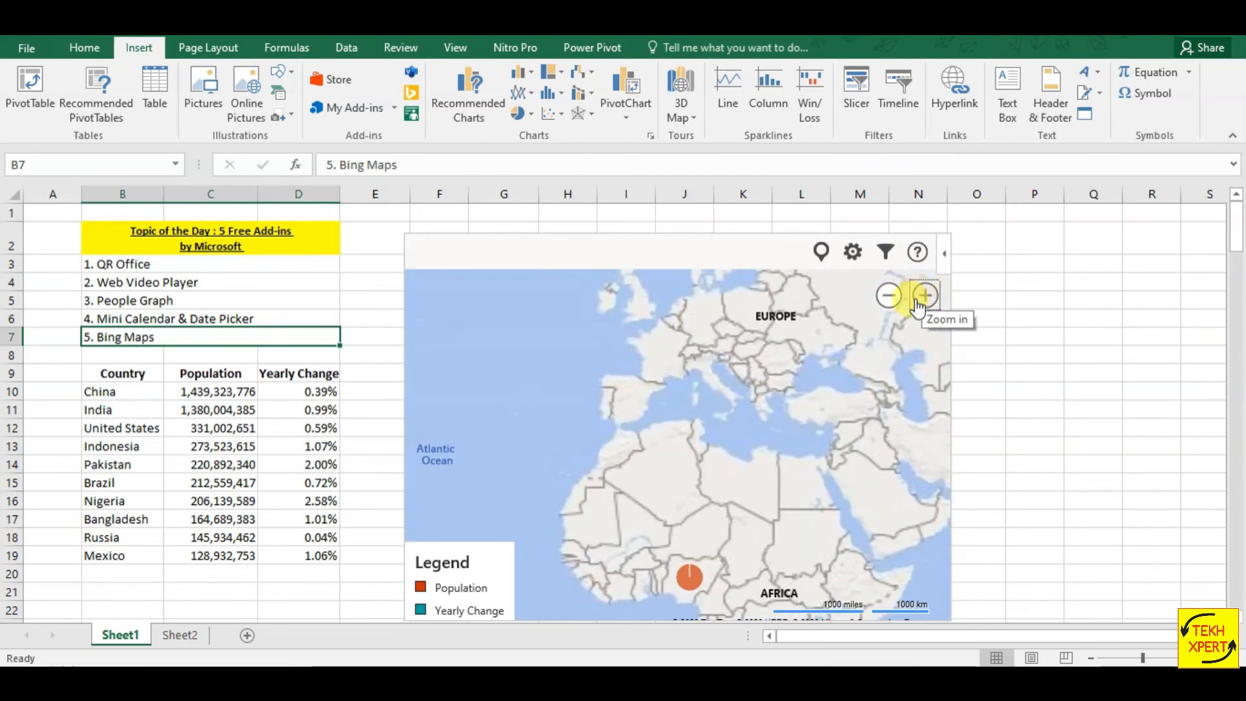
pyautogui.moveTo(780, 543); pyautogui.dragTo(782, 468)
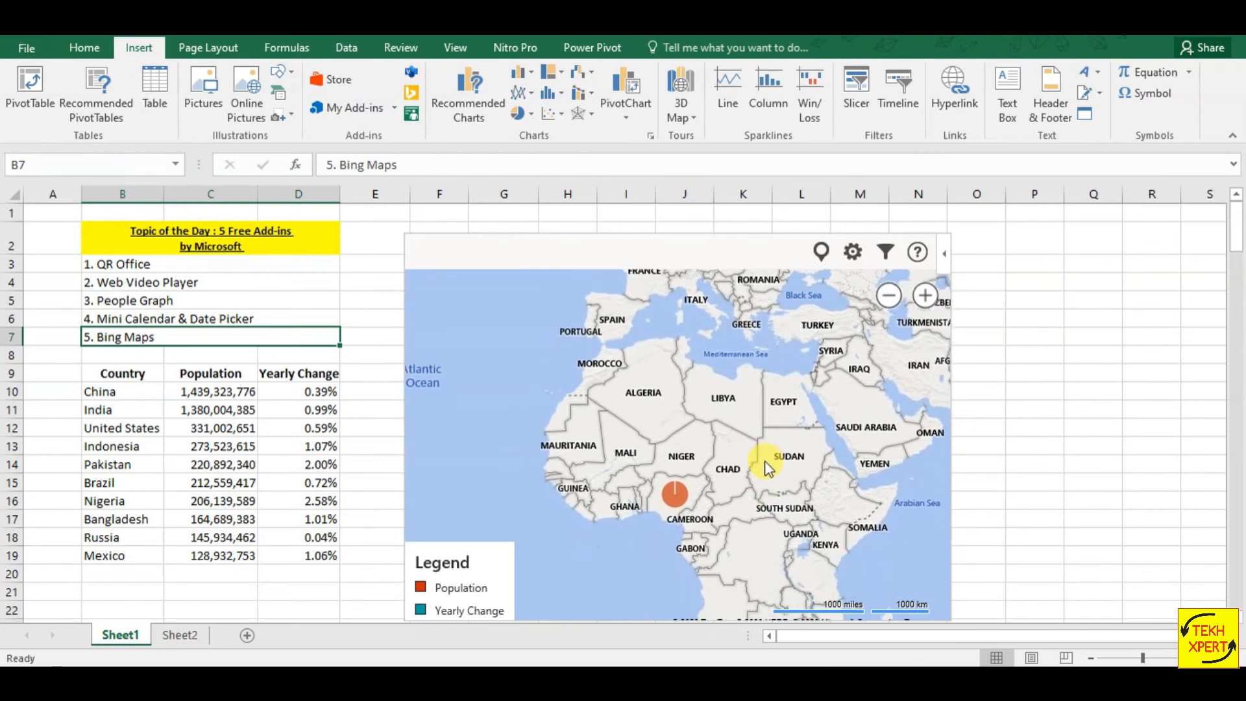
pyautogui.click(924, 295)
pyautogui.click(924, 295)
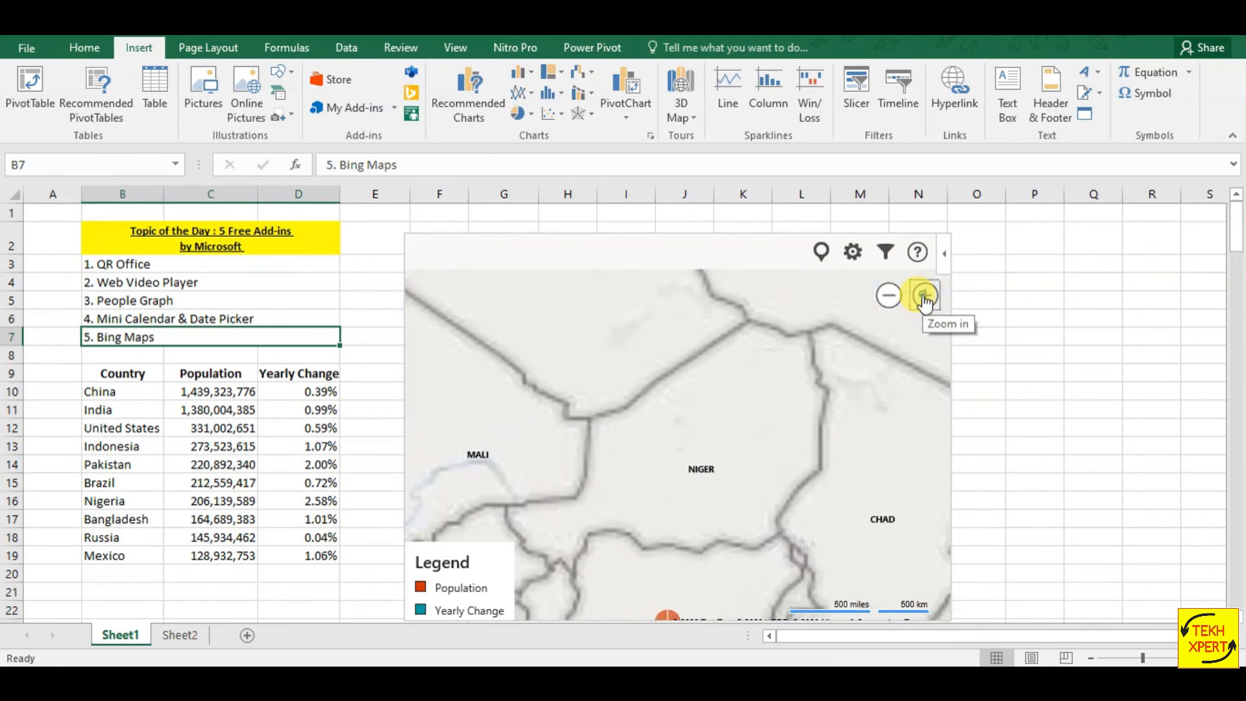
pyautogui.click(923, 296)
pyautogui.moveTo(719, 491); pyautogui.dragTo(682, 348)
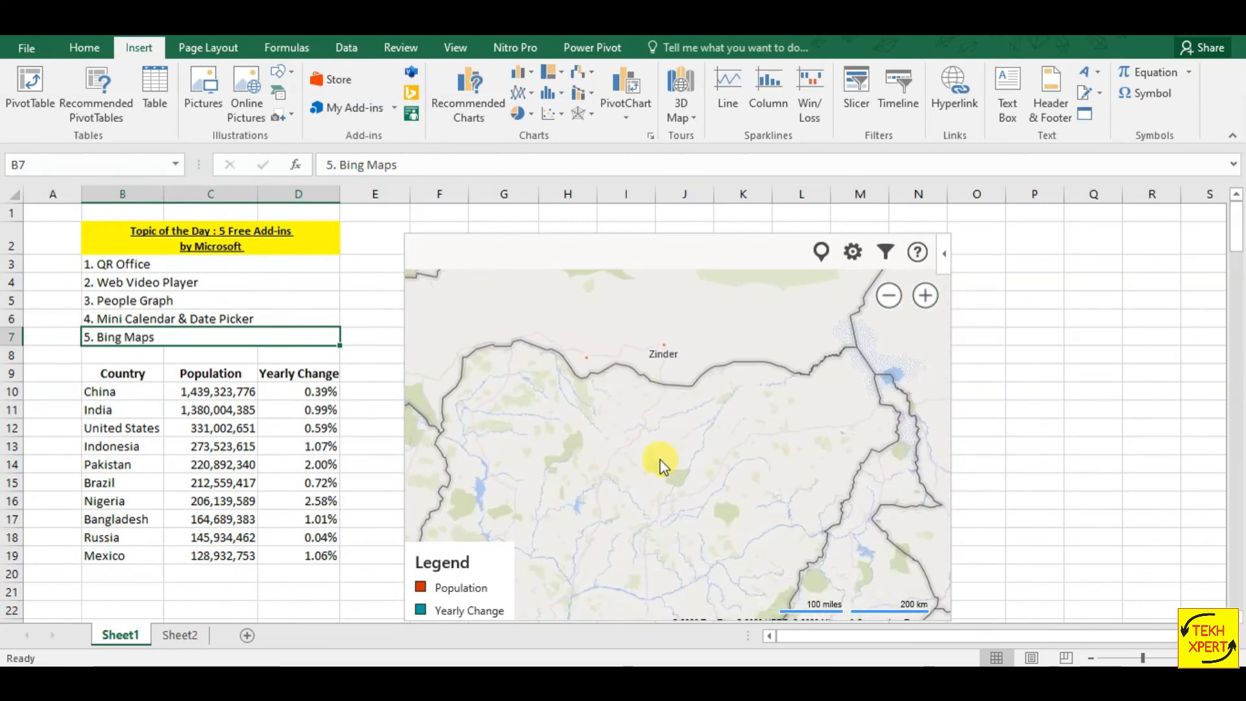
pyautogui.moveTo(659, 462); pyautogui.dragTo(679, 359)
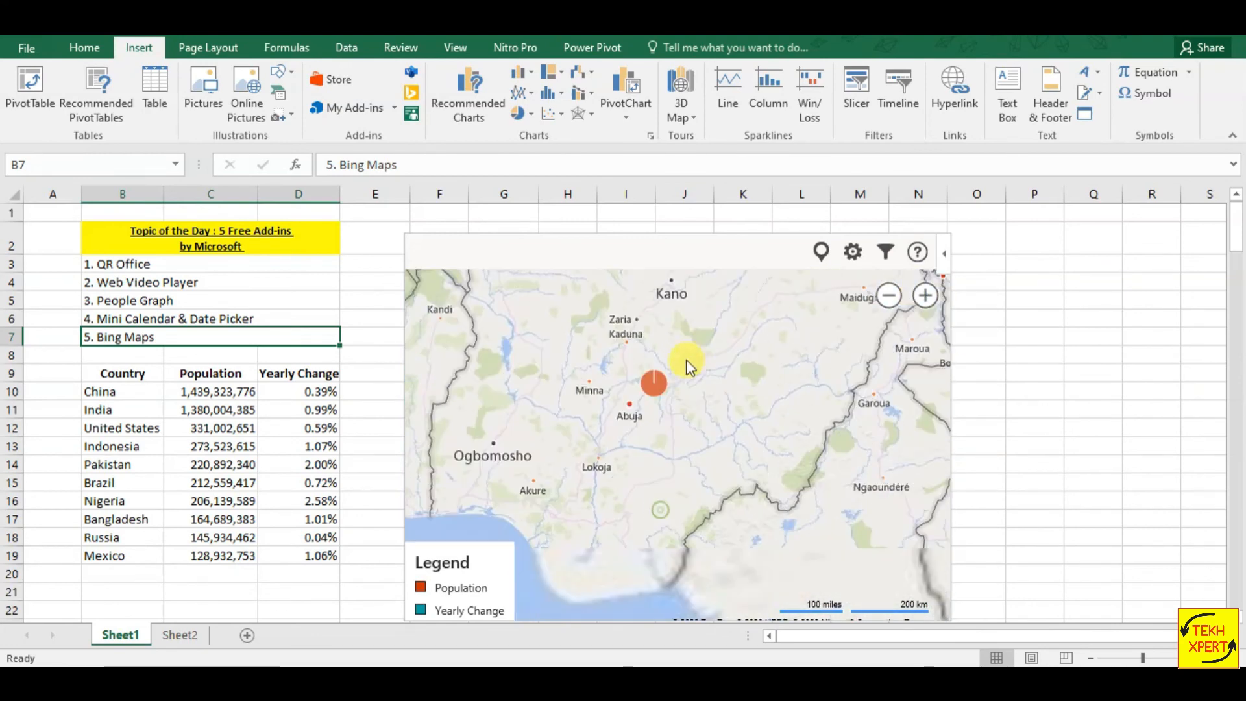
pyautogui.click(647, 382)
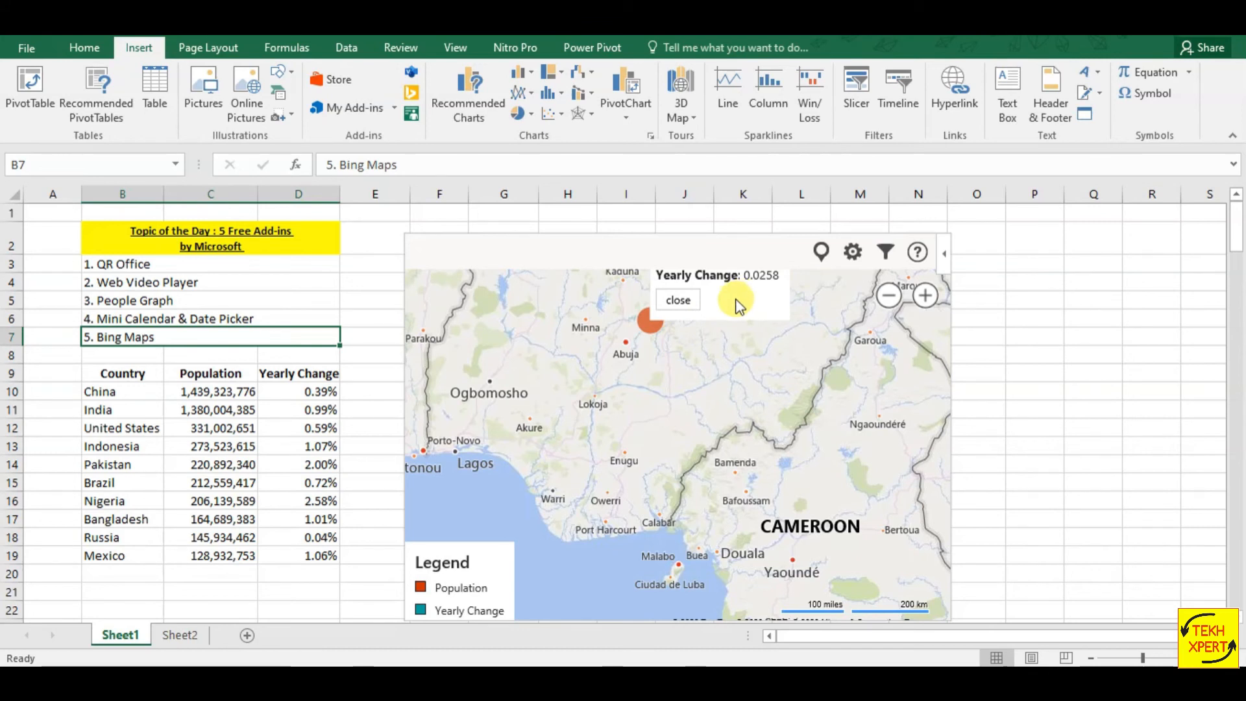
pyautogui.click(696, 306)
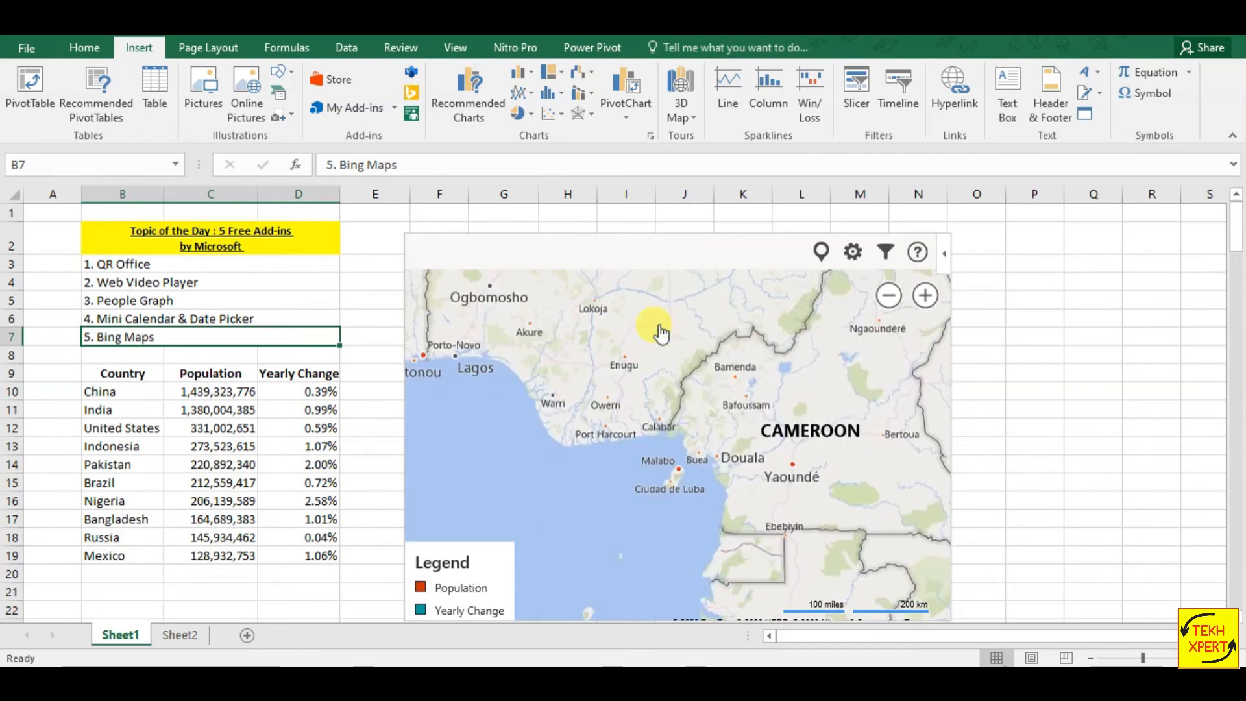
# Examine the yearly change shown for Nigeria against the table's Yearly Change column and return the map to the world view.
pyautogui.moveTo(826, 541); pyautogui.dragTo(739, 399)
pyautogui.click(705, 392)
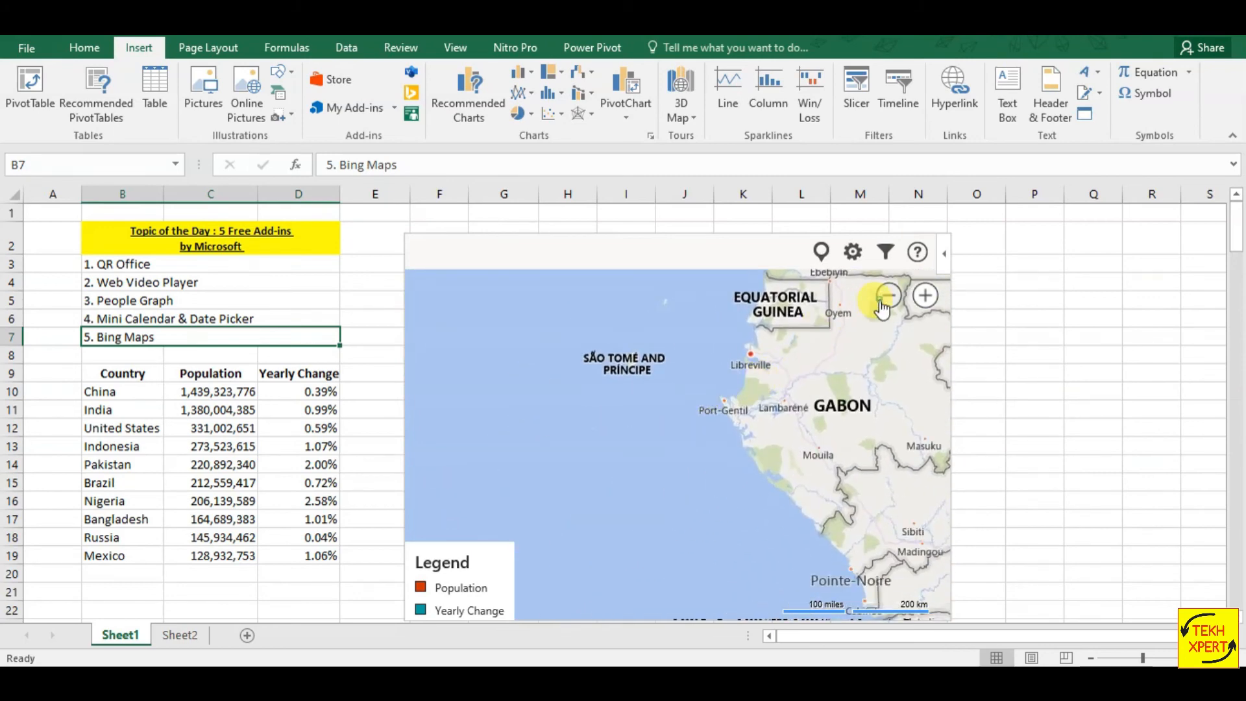
pyautogui.click(887, 297)
pyautogui.click(887, 297)
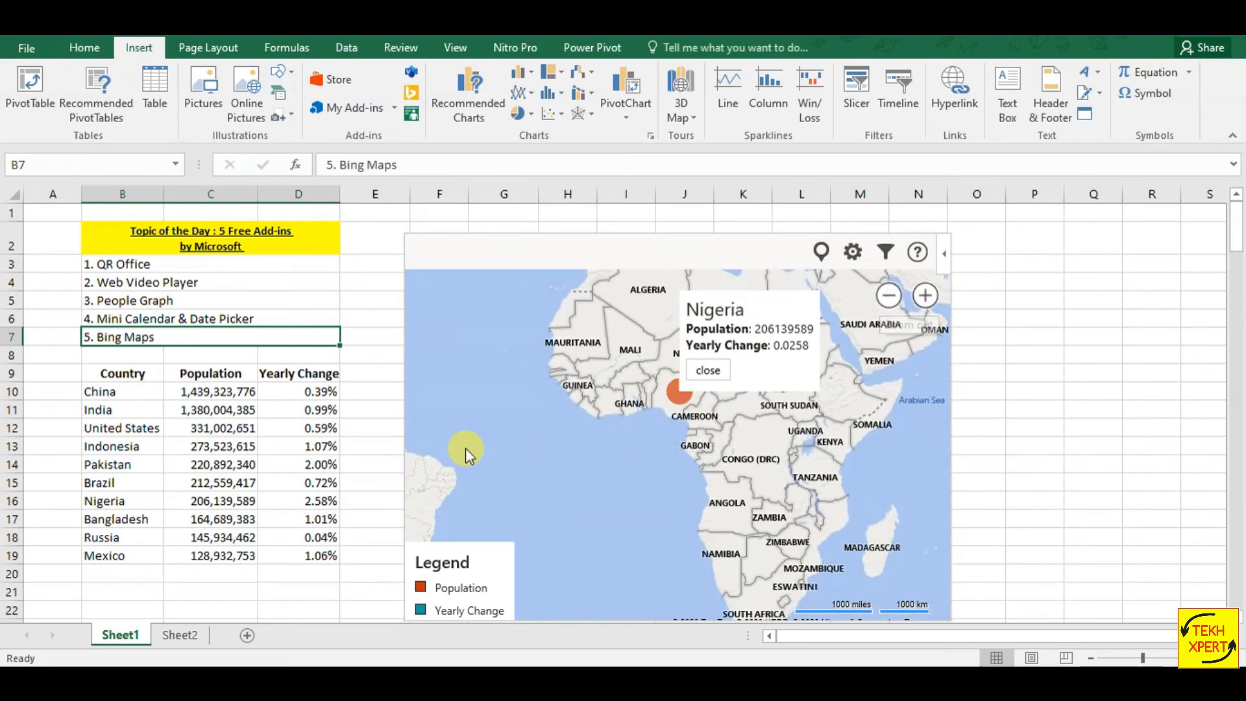
pyautogui.click(323, 390)
pyautogui.click(321, 373)
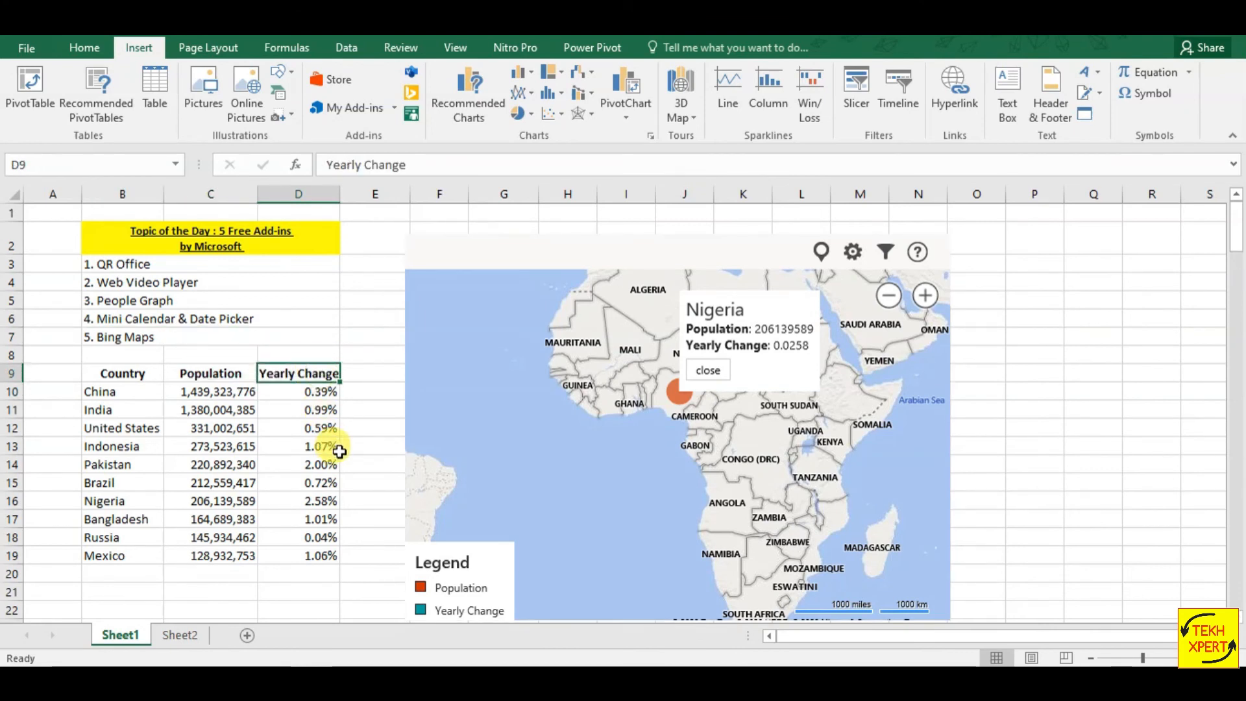
pyautogui.click(887, 296)
pyautogui.click(887, 297)
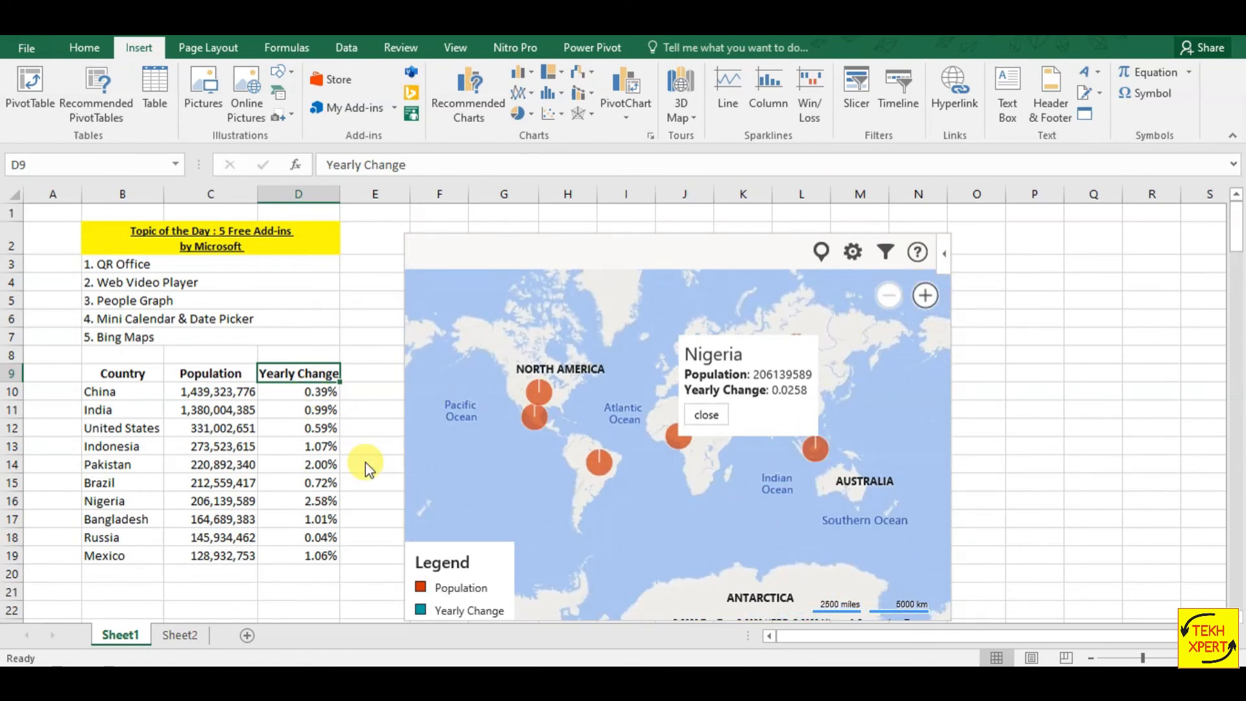
# Rename the Yearly Change header in D9 as Expected Population and fit column D's width to it.
pyautogui.click(308, 409)
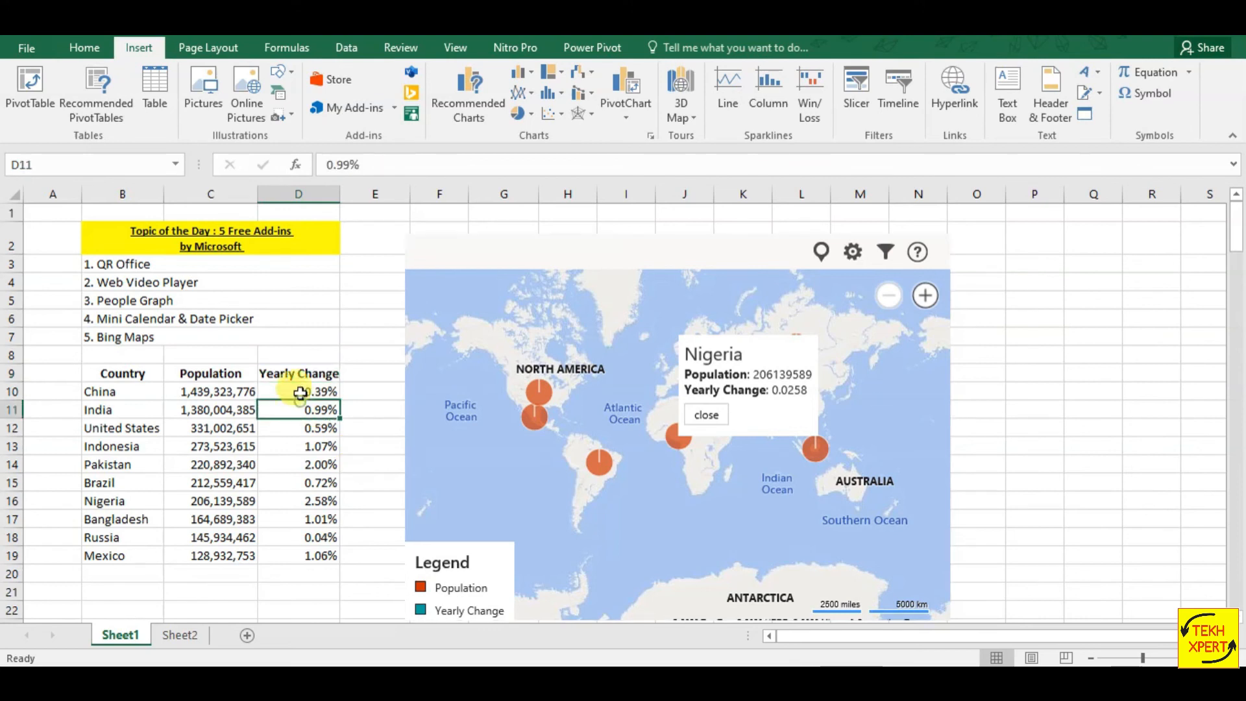
pyautogui.click(302, 372)
pyautogui.write('Expected P')
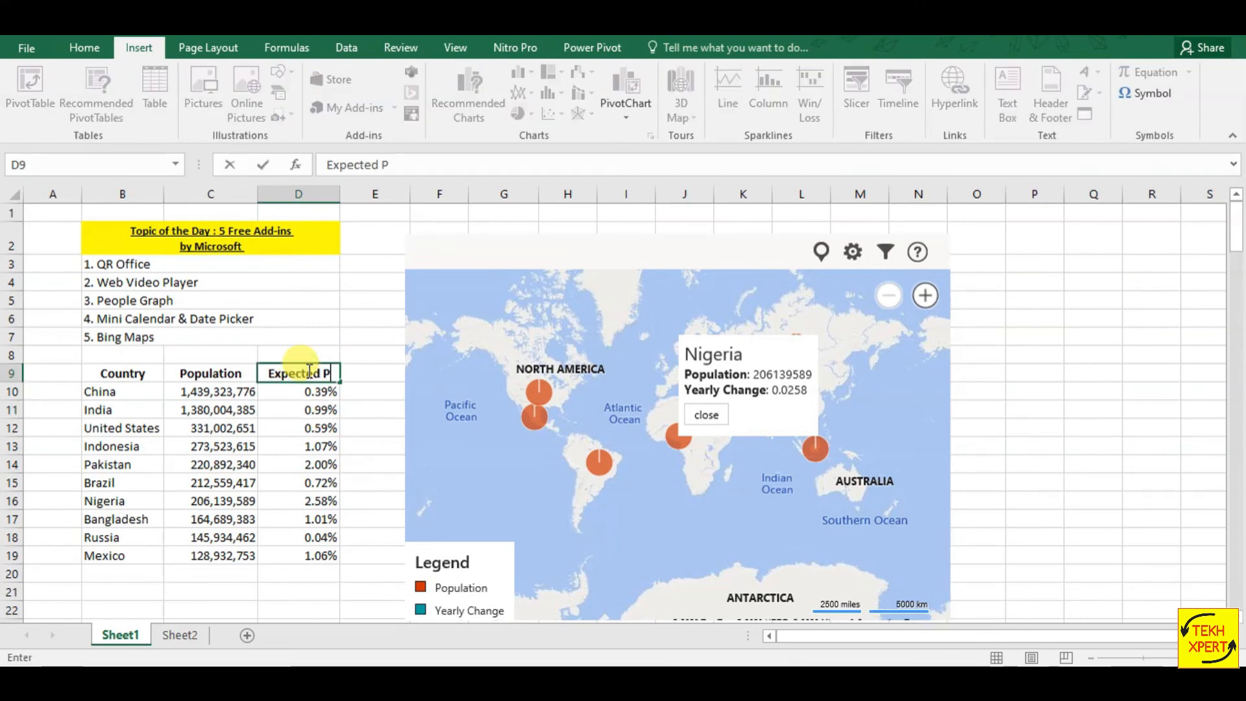
pyautogui.write('opulation')
pyautogui.press('Return')
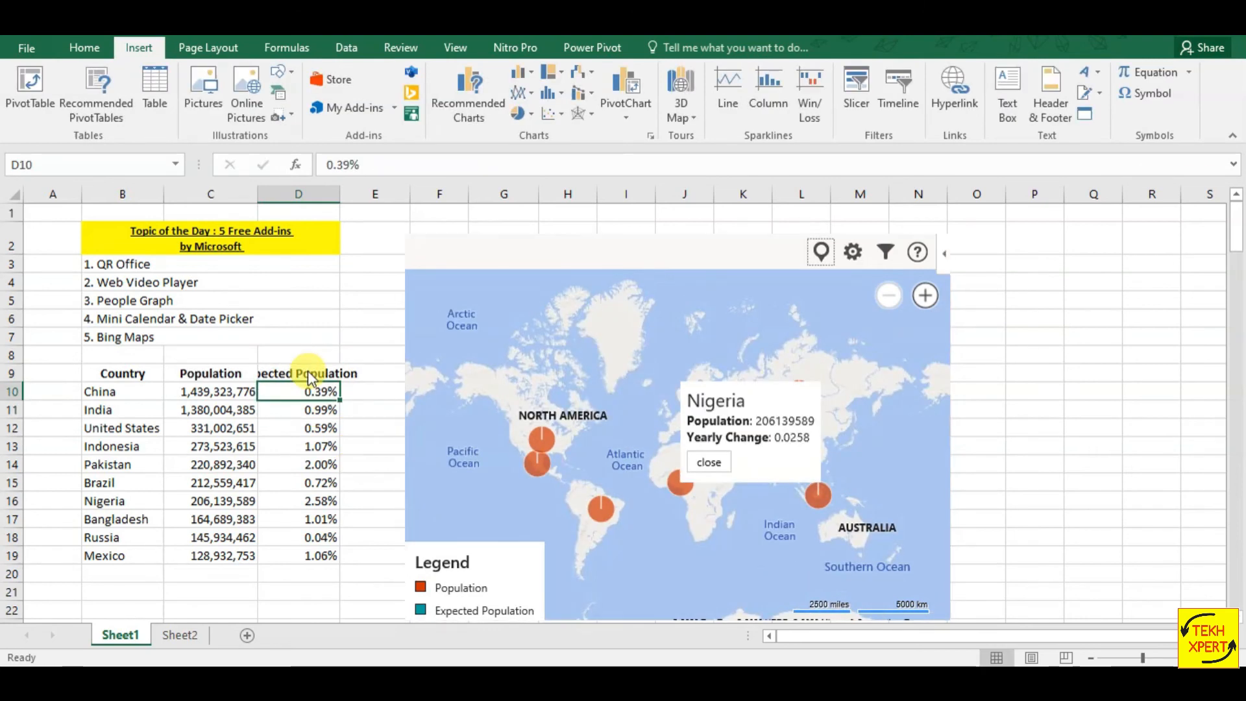
pyautogui.hotkey('alt', 'o')
pyautogui.press('c')
pyautogui.press('a')
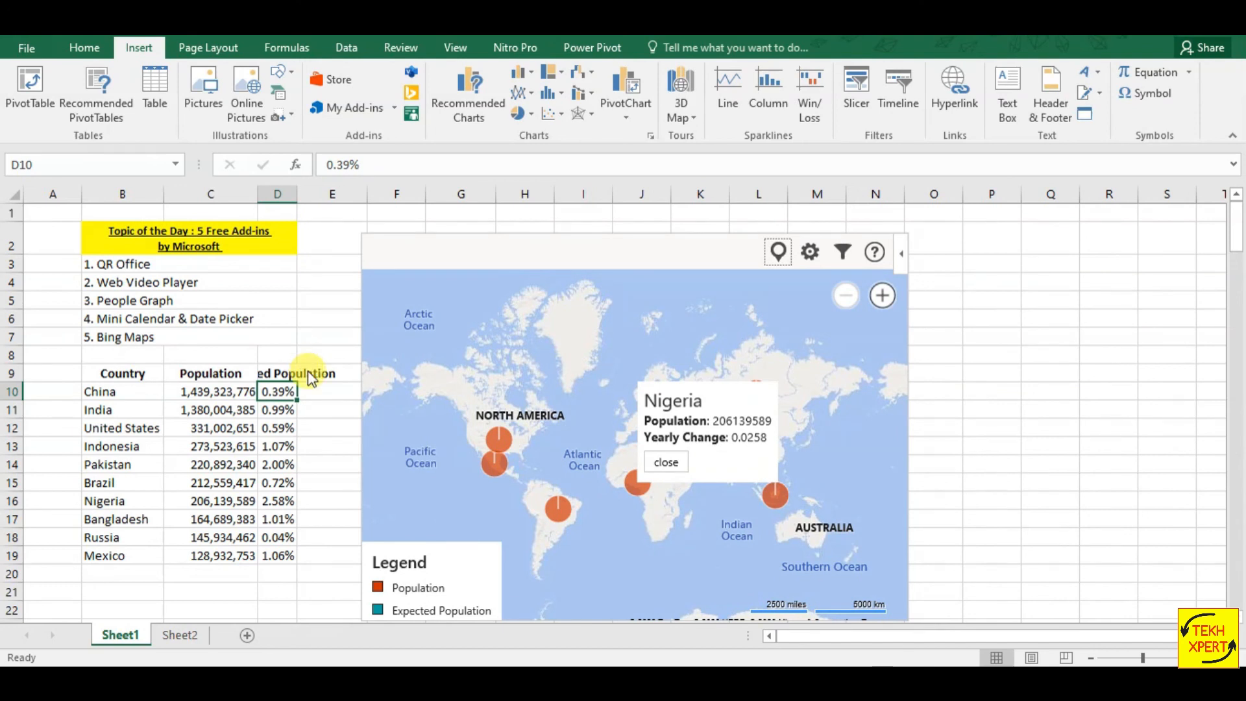
pyautogui.doubleClick(297, 193)
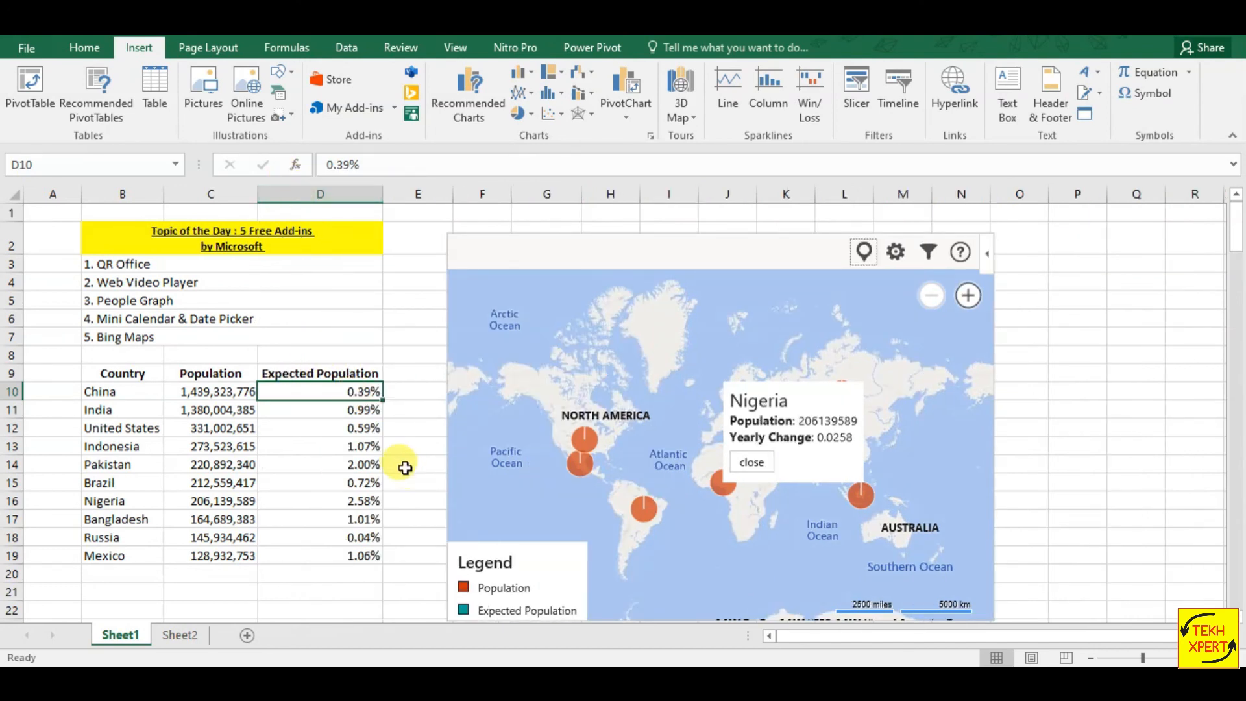
# Fill D10:D19 with each country's population increased by 15 percent, using the formula =C10+(C10*15%).
pyautogui.moveTo(340, 391); pyautogui.dragTo(341, 394)
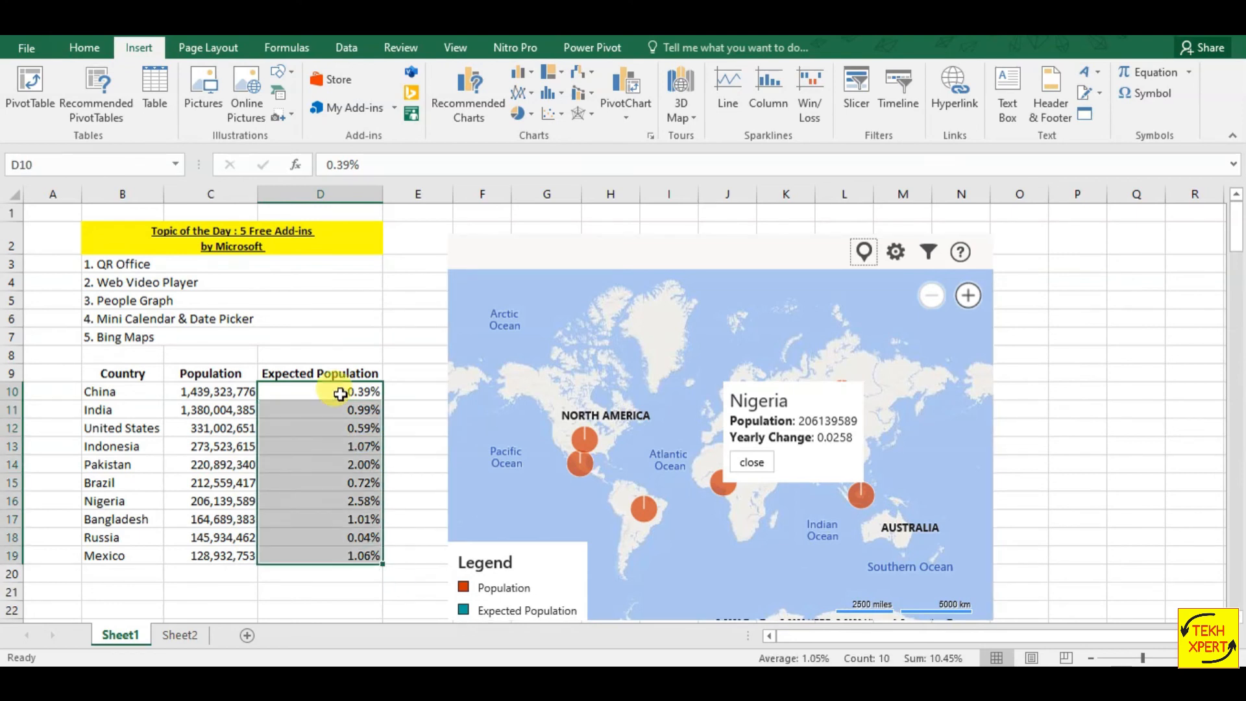
pyautogui.write('=randbet')
pyautogui.press('Tab')
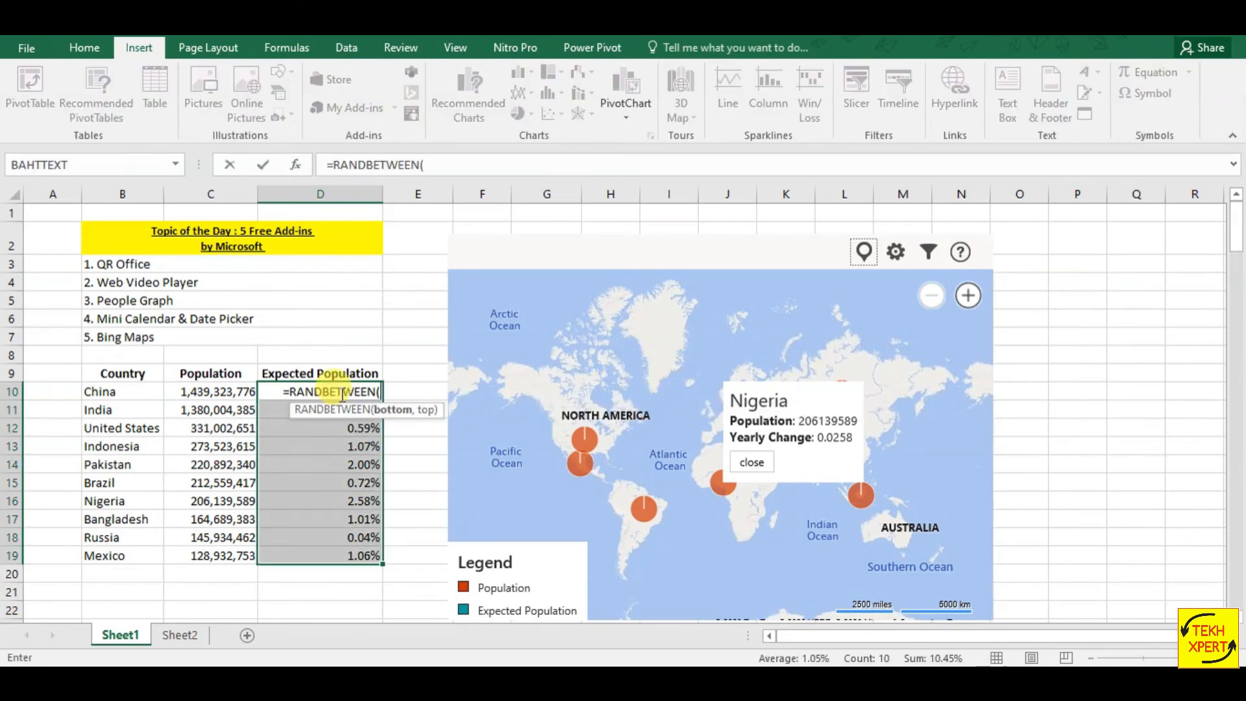
pyautogui.press('BackSpace')
pyautogui.press('BackSpace')
pyautogui.press('BackSpace')
pyautogui.press('BackSpace')
pyautogui.press('BackSpace')
pyautogui.press('BackSpace')
pyautogui.press('BackSpace')
pyautogui.press('BackSpace')
pyautogui.press('BackSpace')
pyautogui.press('BackSpace')
pyautogui.press('BackSpace')
pyautogui.press('BackSpace')
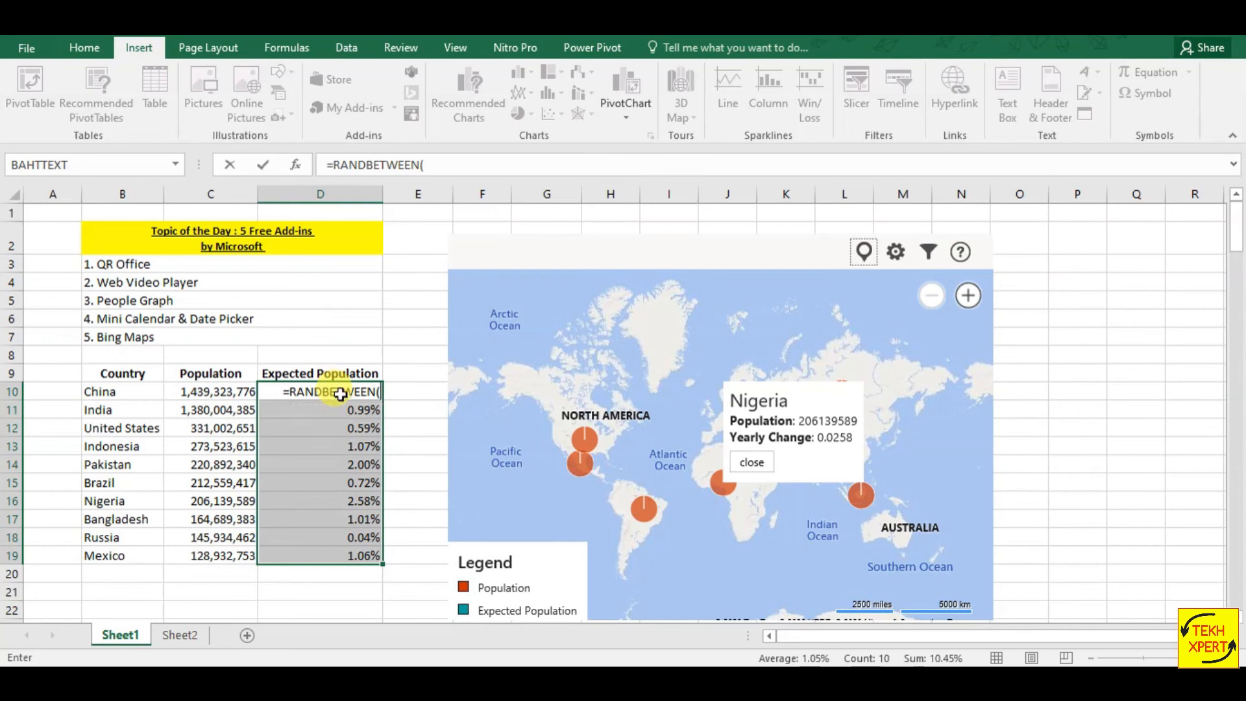
pyautogui.press('Left')
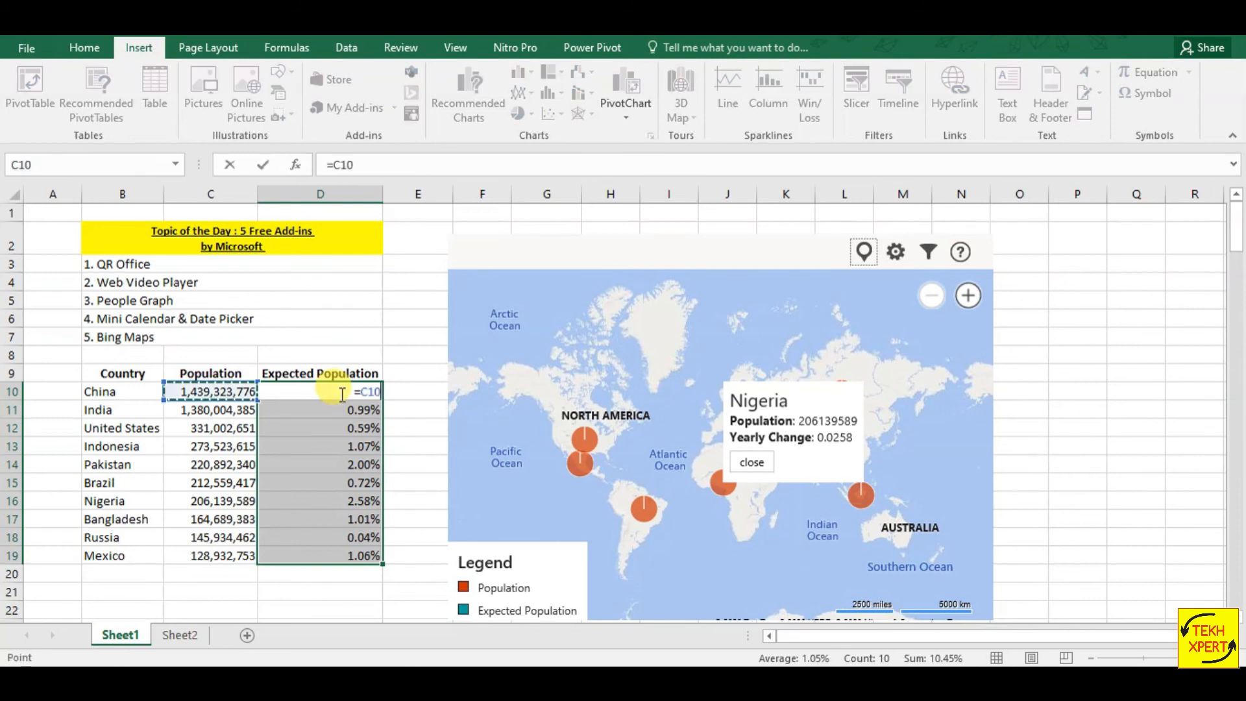
pyautogui.write('+(')
pyautogui.press('Left')
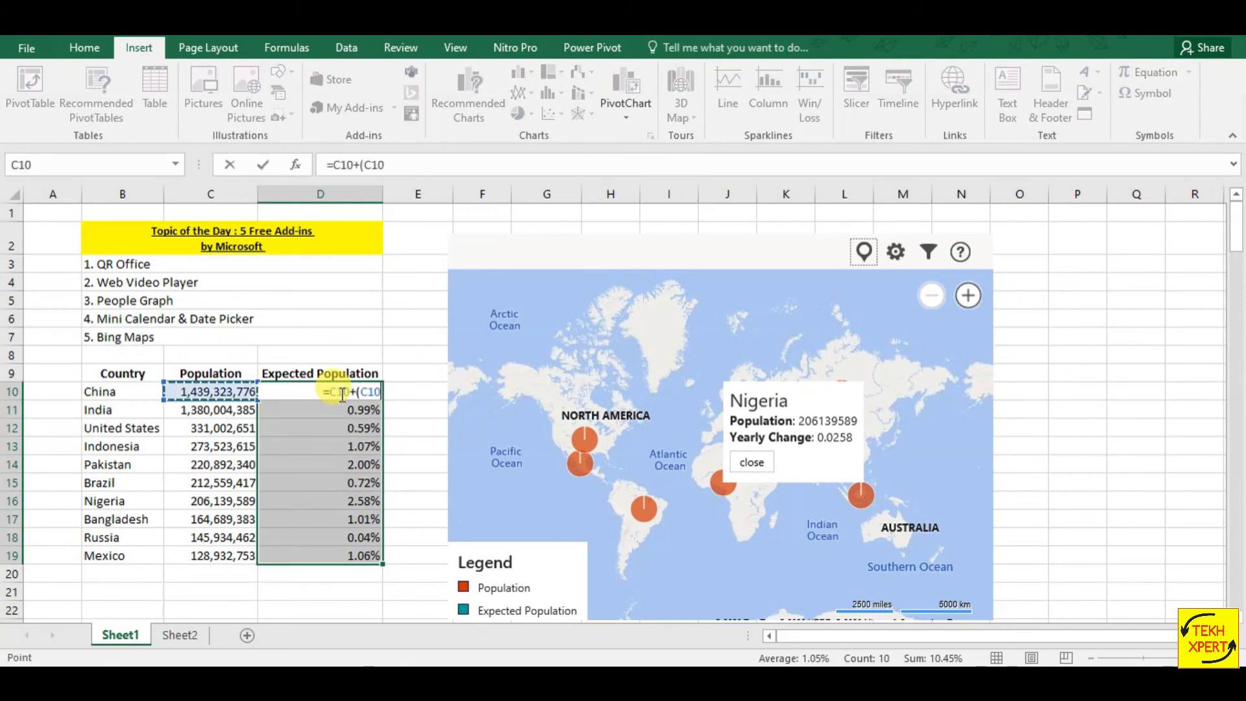
pyautogui.write('15')
pyautogui.press('BackSpace')
pyautogui.write('*15%')
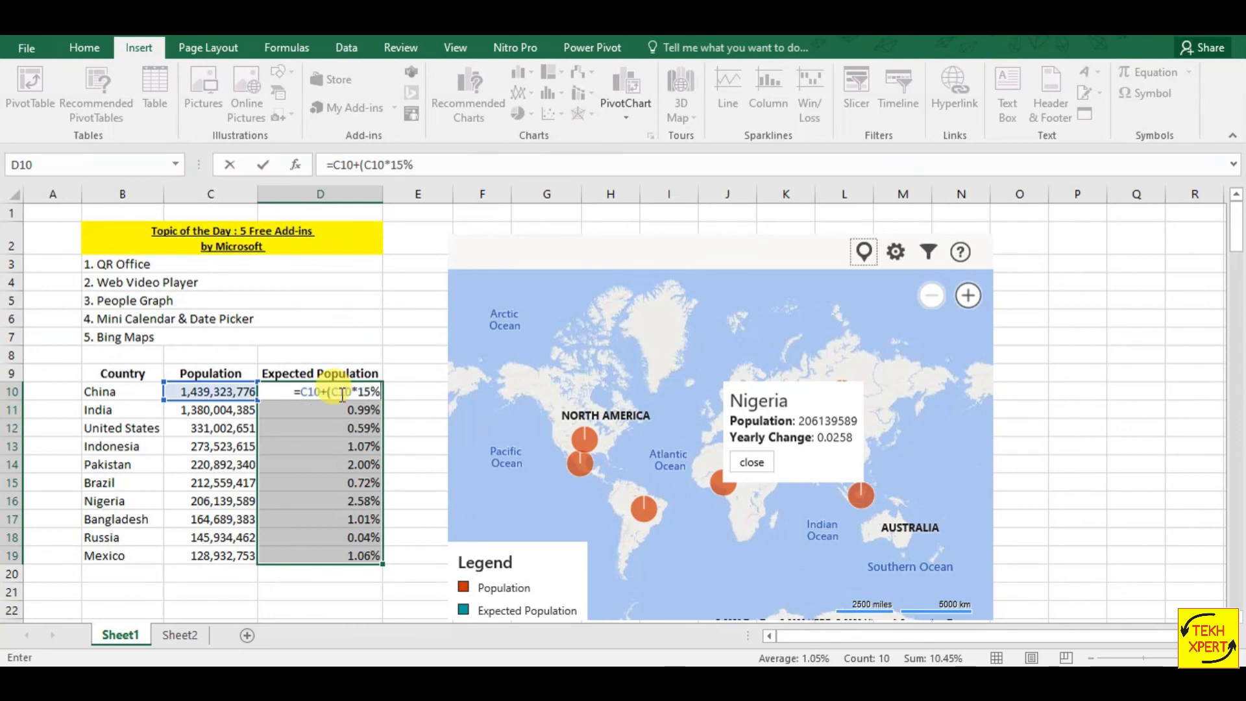
pyautogui.hotkey('ctrl', 'Return')
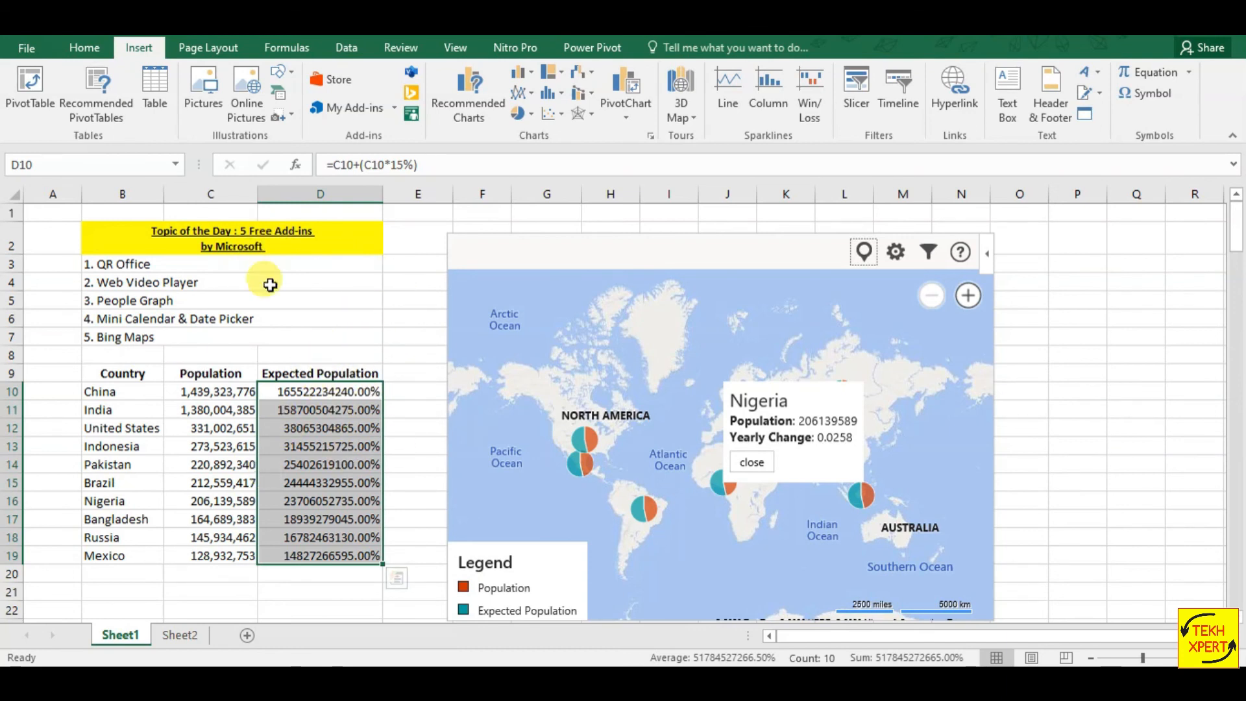
# Format the expected population values in D10:D19 with thousands separators and no decimal places.
pyautogui.click(83, 51)
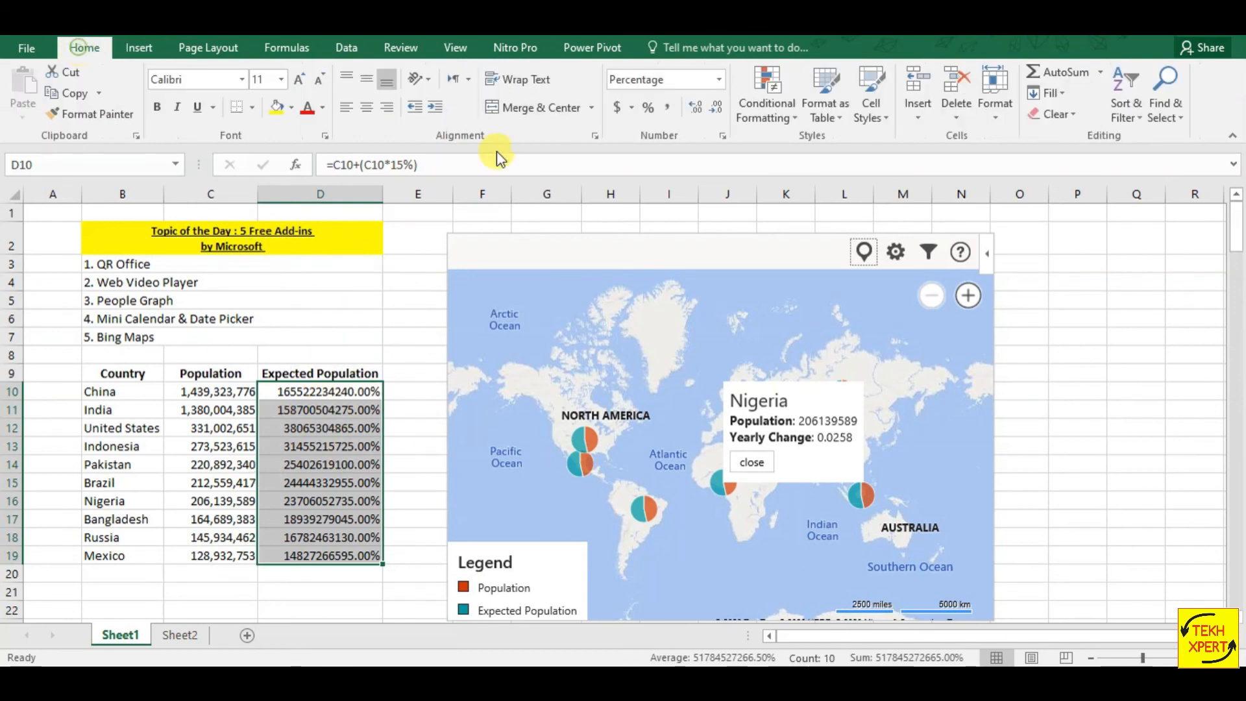
pyautogui.click(719, 81)
pyautogui.click(688, 112)
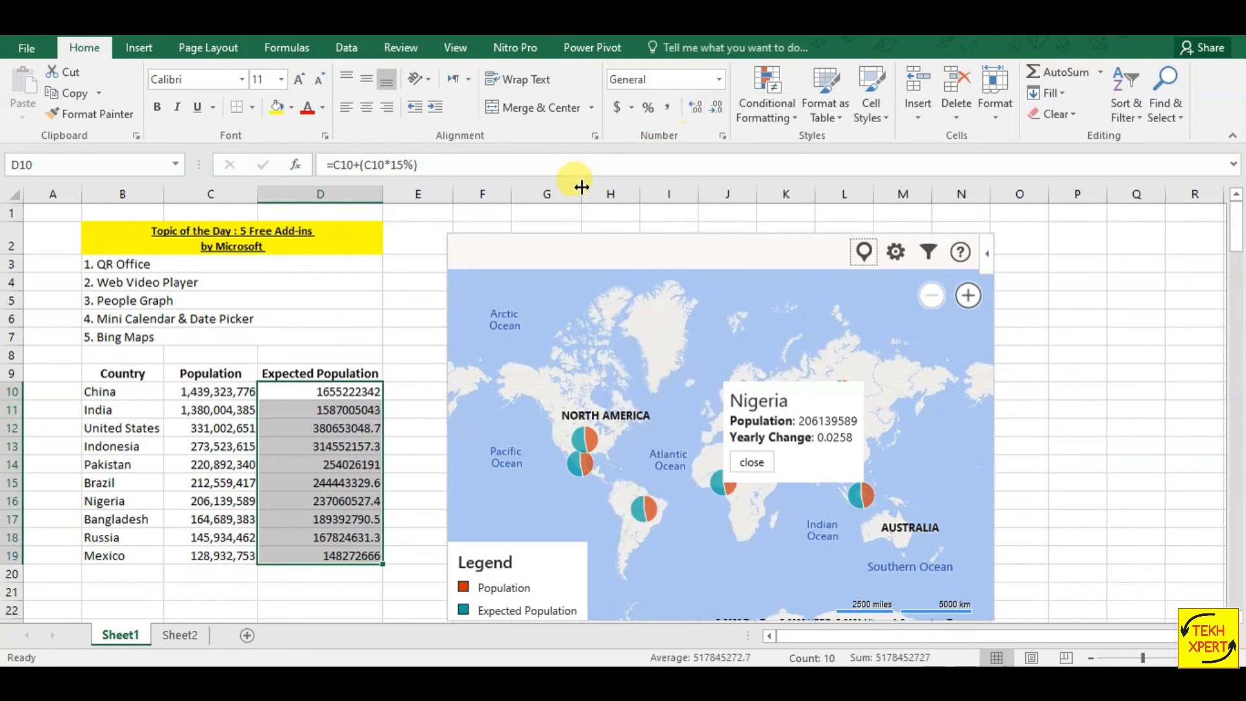
pyautogui.click(668, 107)
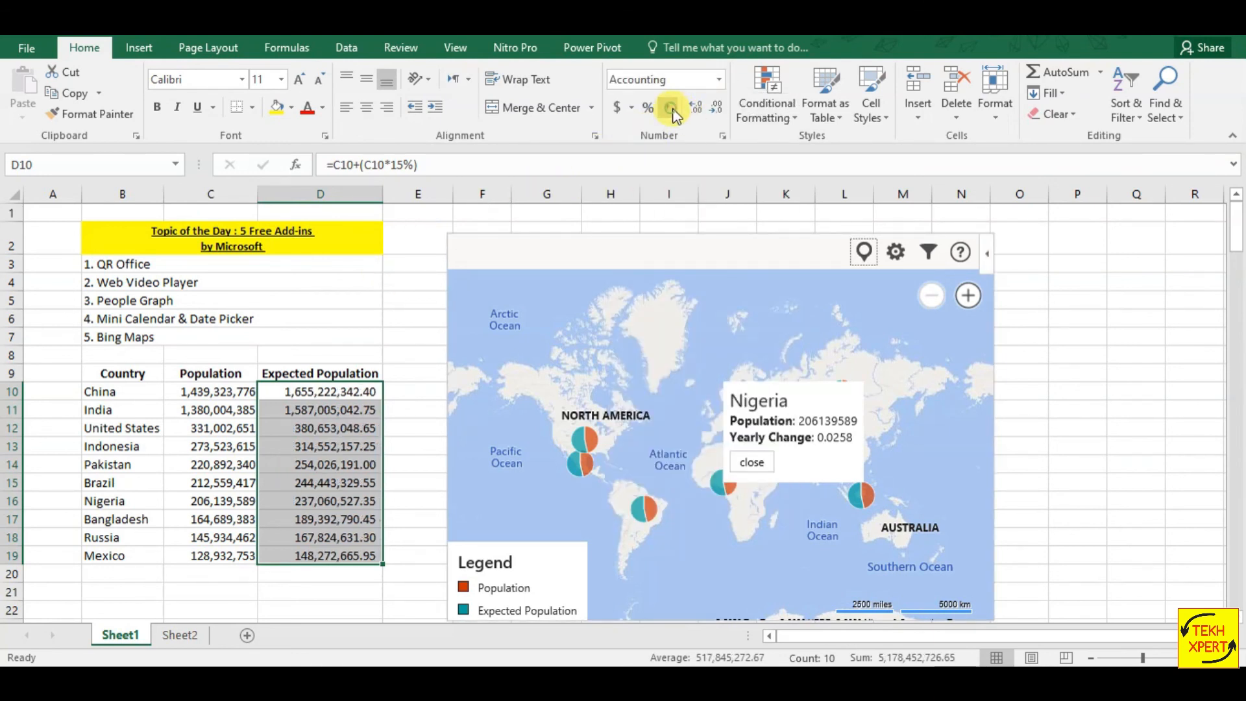
pyautogui.click(717, 108)
pyautogui.click(717, 108)
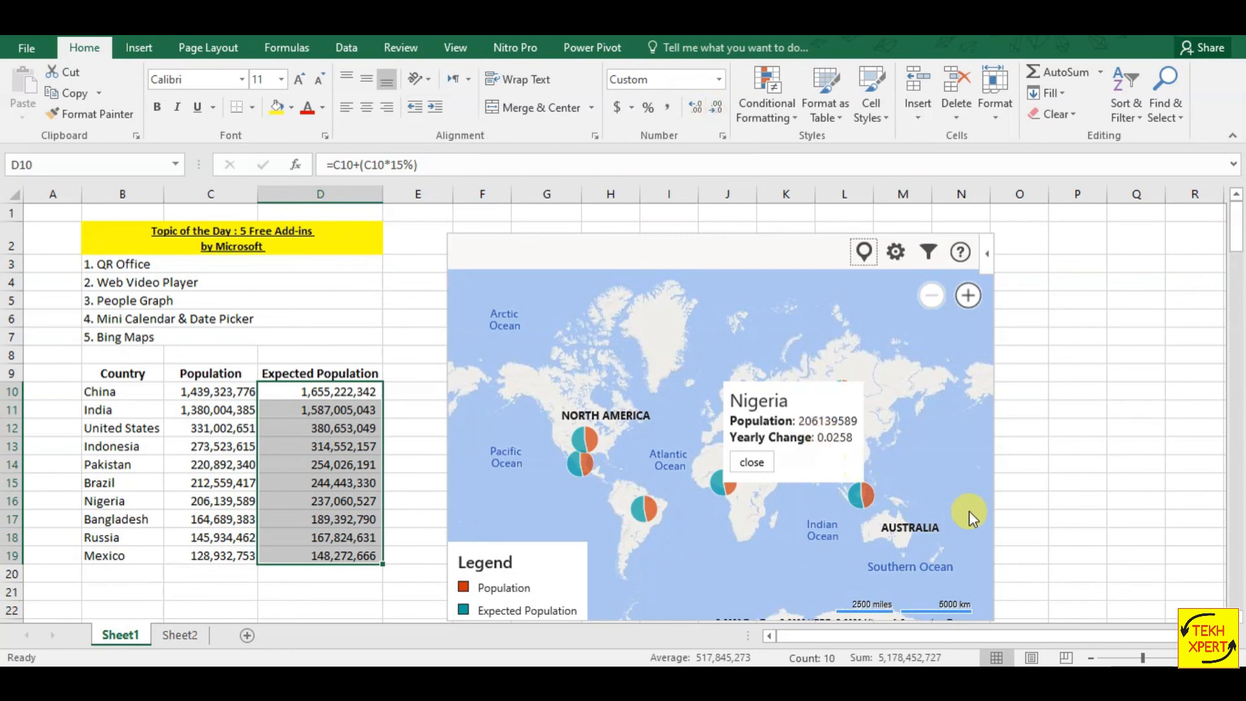
pyautogui.click(1024, 466)
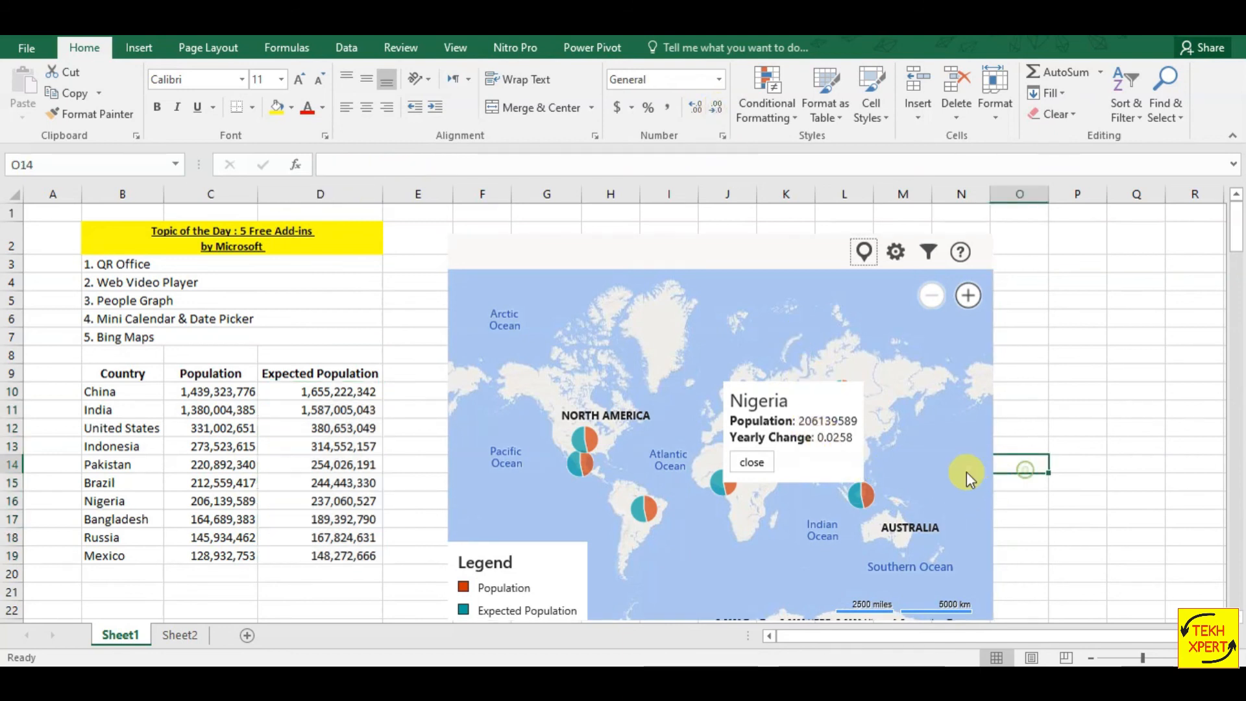
# Examine the population and expected population details on the map pins of the United States, China and Pakistan.
pyautogui.click(761, 463)
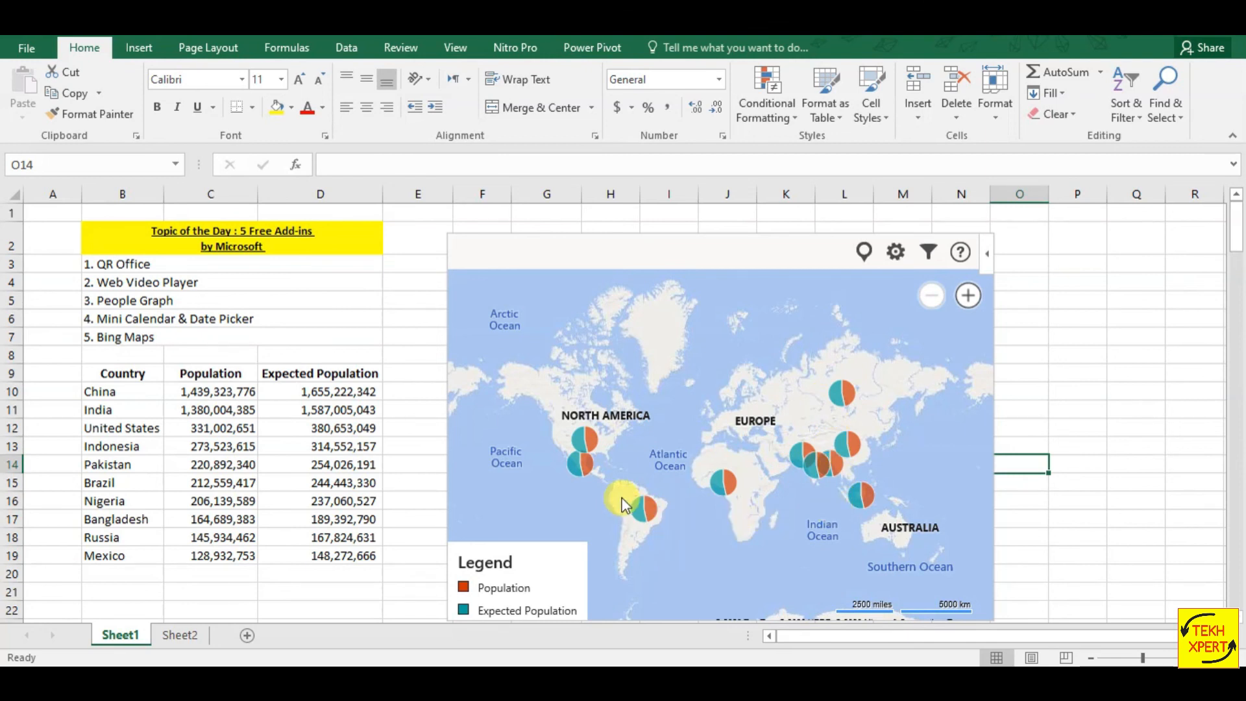
pyautogui.click(588, 446)
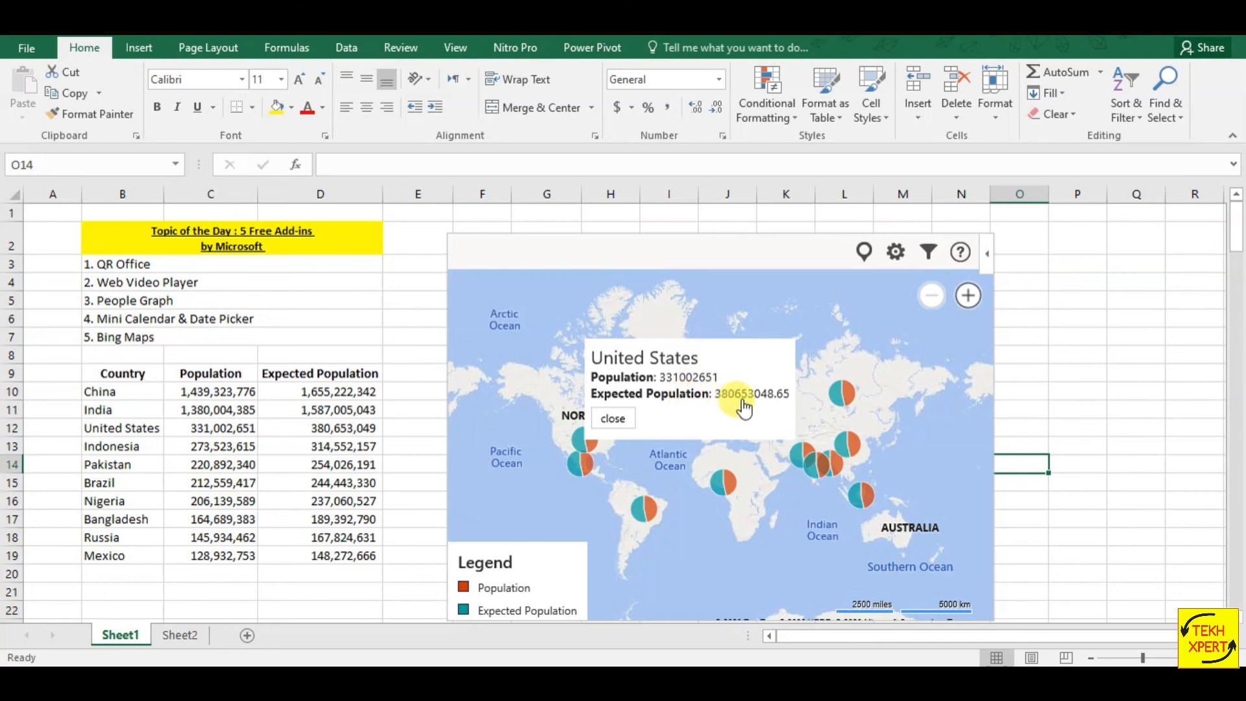
pyautogui.click(627, 419)
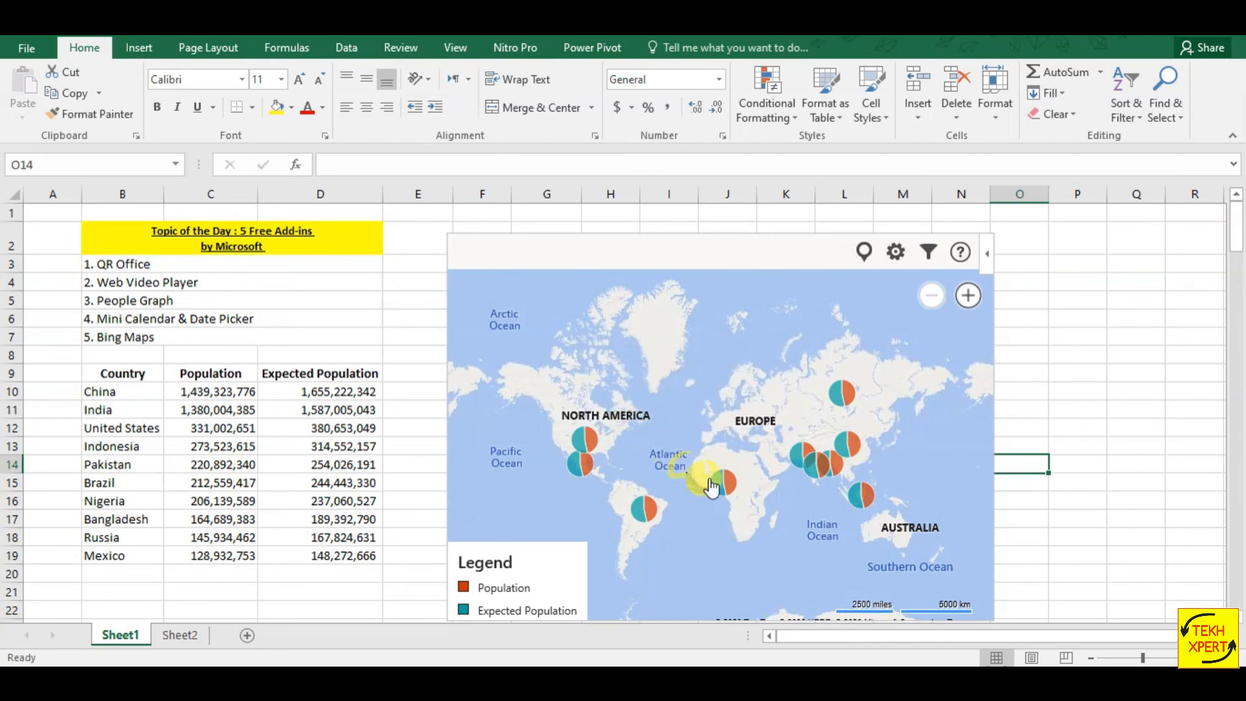
pyautogui.click(850, 449)
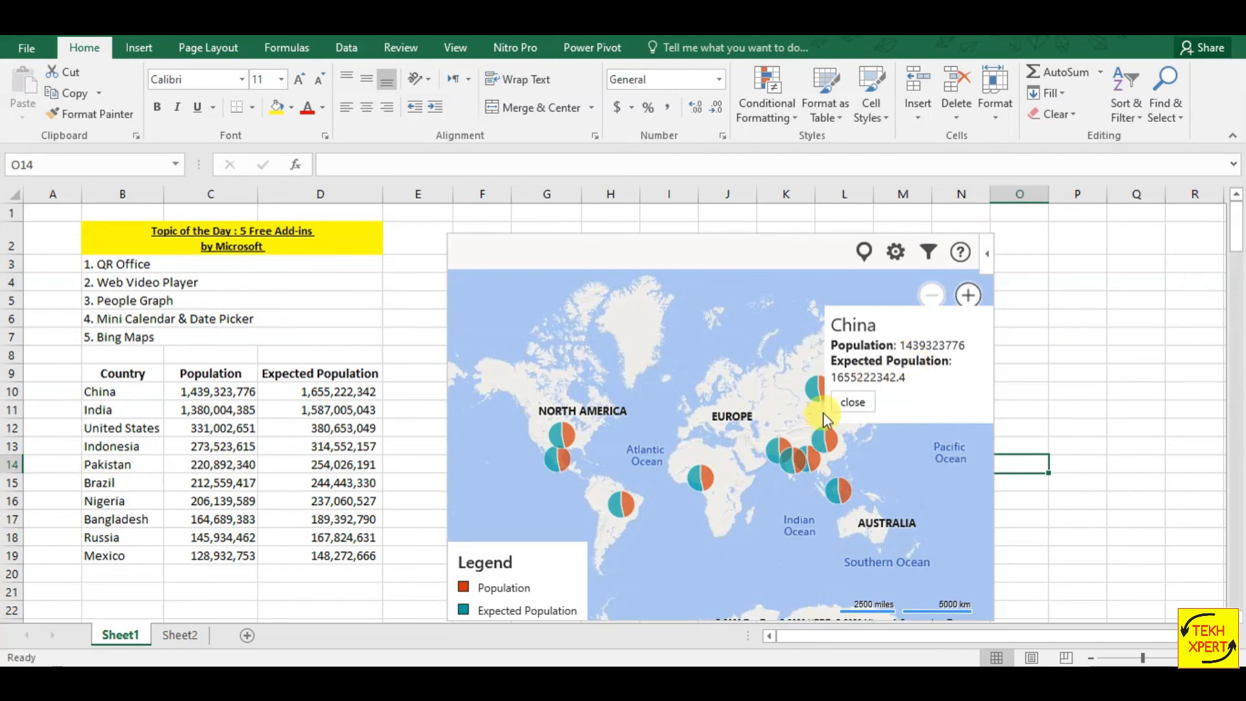
pyautogui.click(853, 402)
pyautogui.click(968, 296)
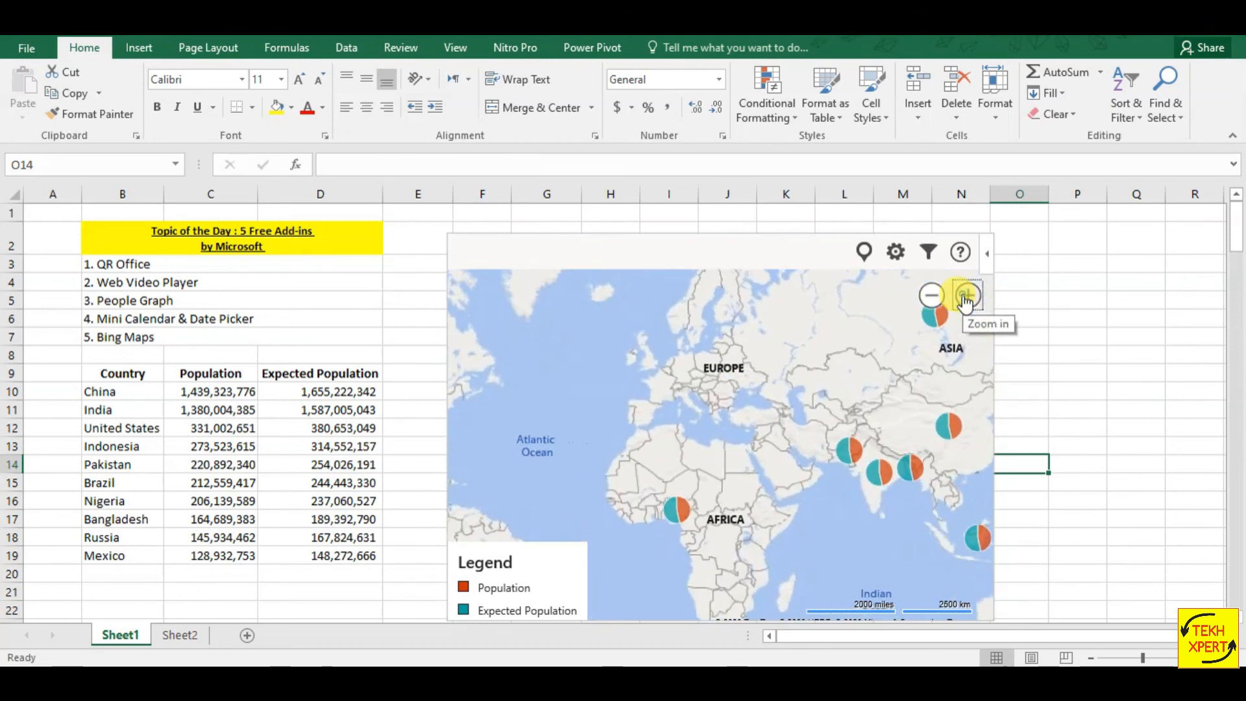
pyautogui.click(968, 296)
pyautogui.moveTo(959, 487); pyautogui.dragTo(680, 474)
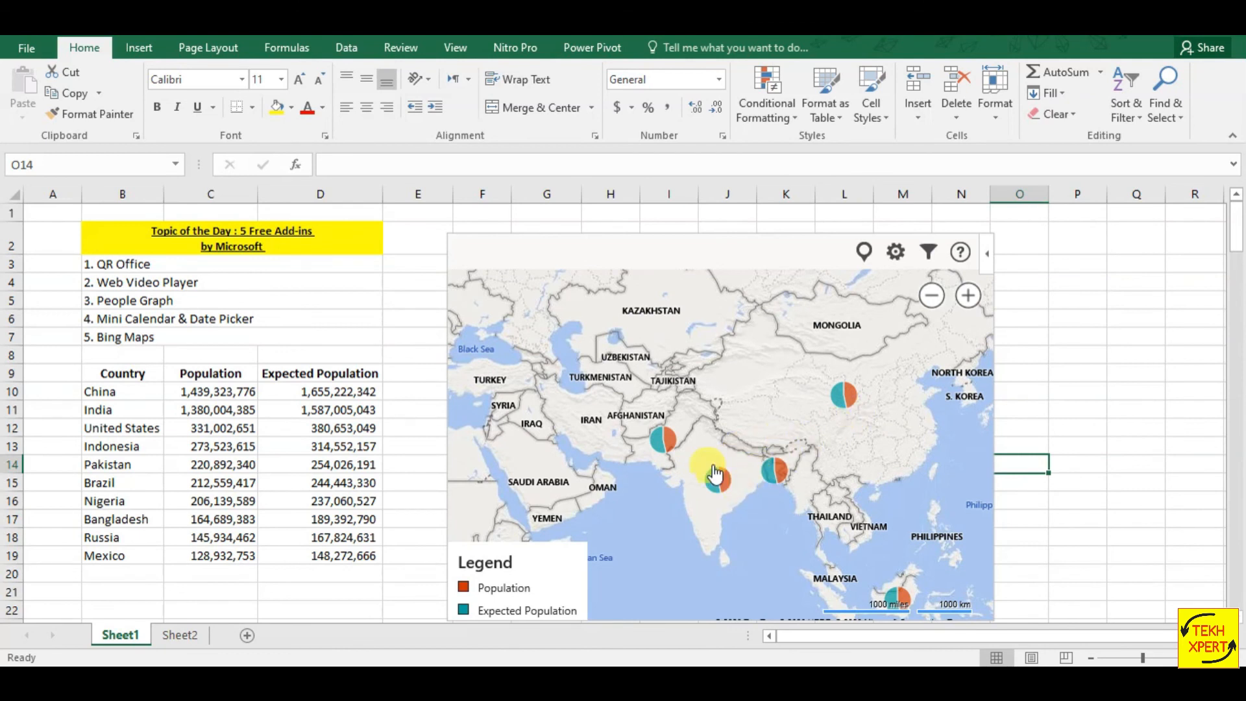
pyautogui.click(664, 440)
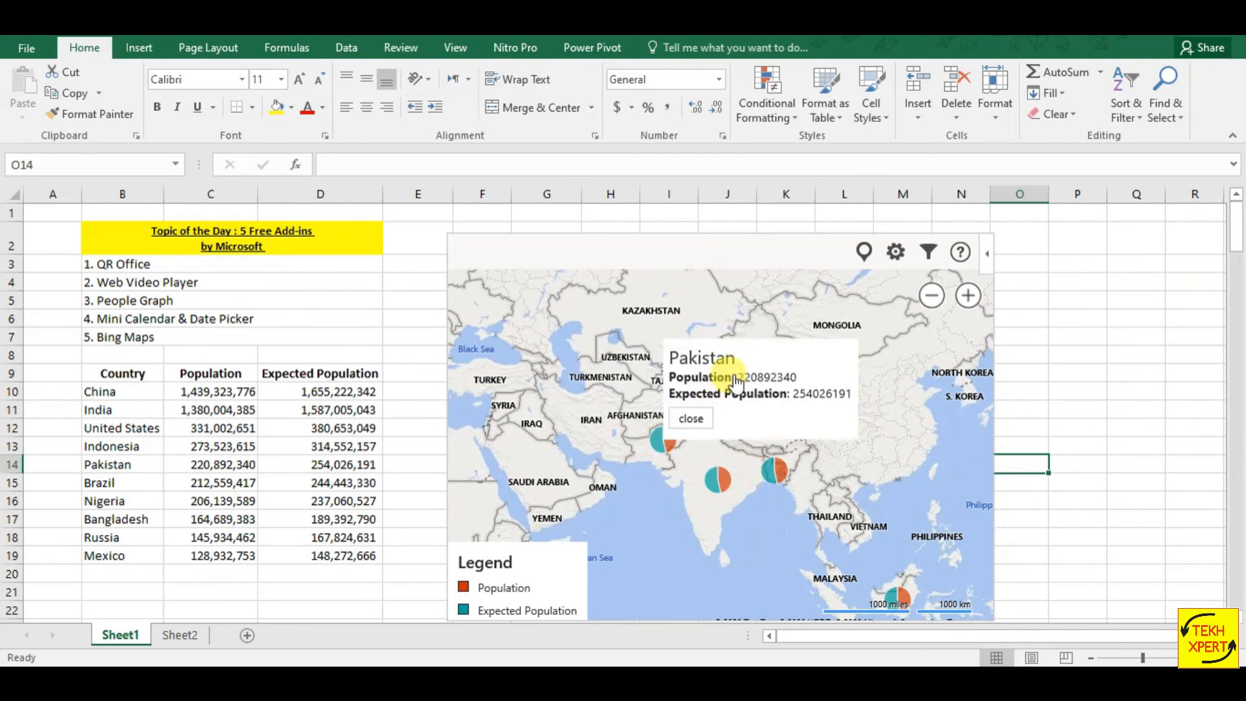
pyautogui.click(692, 416)
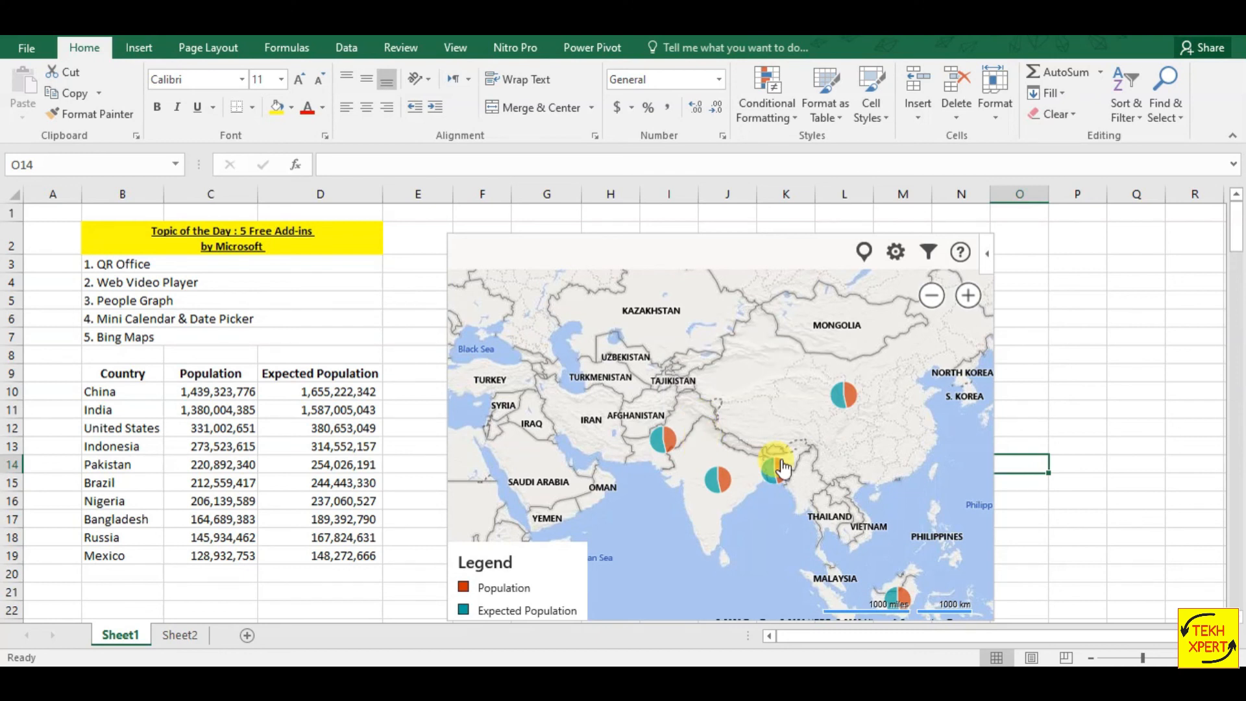